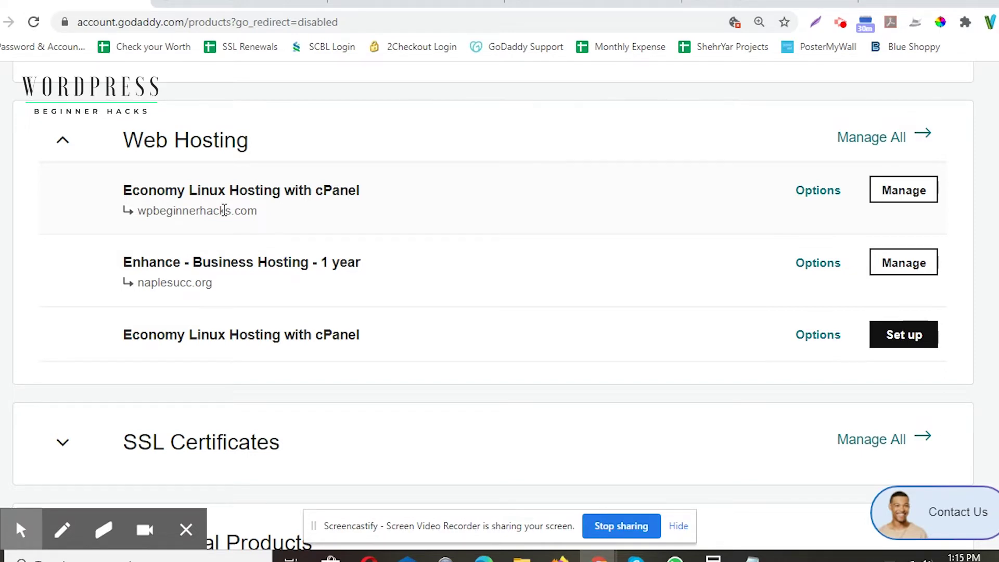
Step: Expand SSL Certificates to reveal the Deluxe (OV) SSL for naplesucc.org, then go to the blog
scroll(224, 211, "down", 2)
left_click(59, 318)
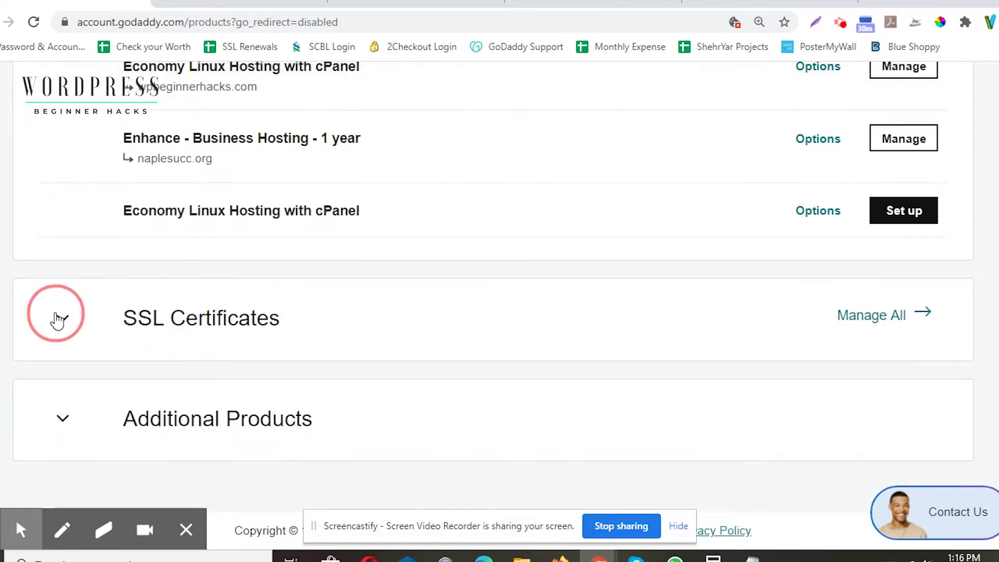
scroll(230, 333, "down", 2)
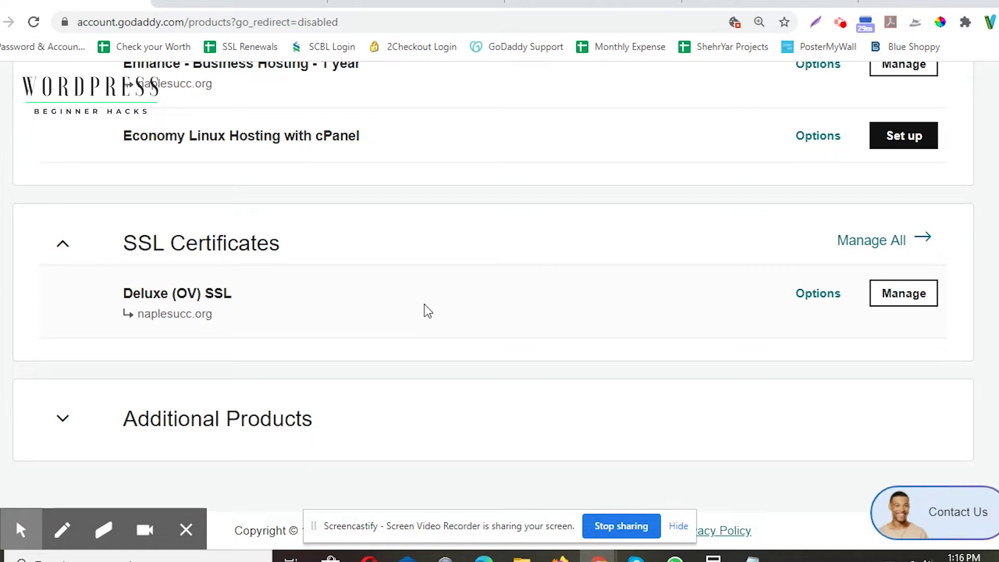
left_click(715, 3)
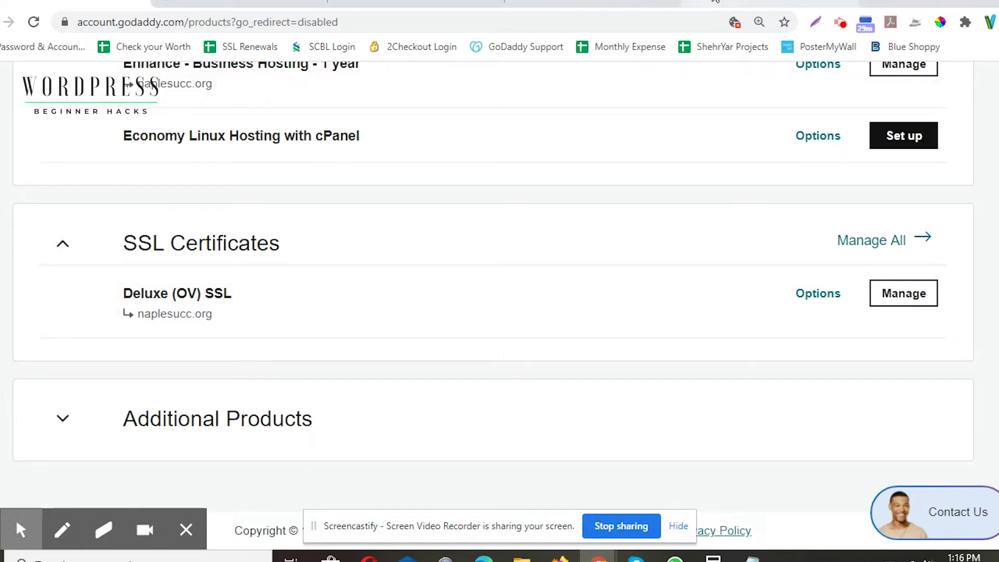
Step: Scroll through the Hello world! blog page to review it
scroll(504, 219, "down", 5)
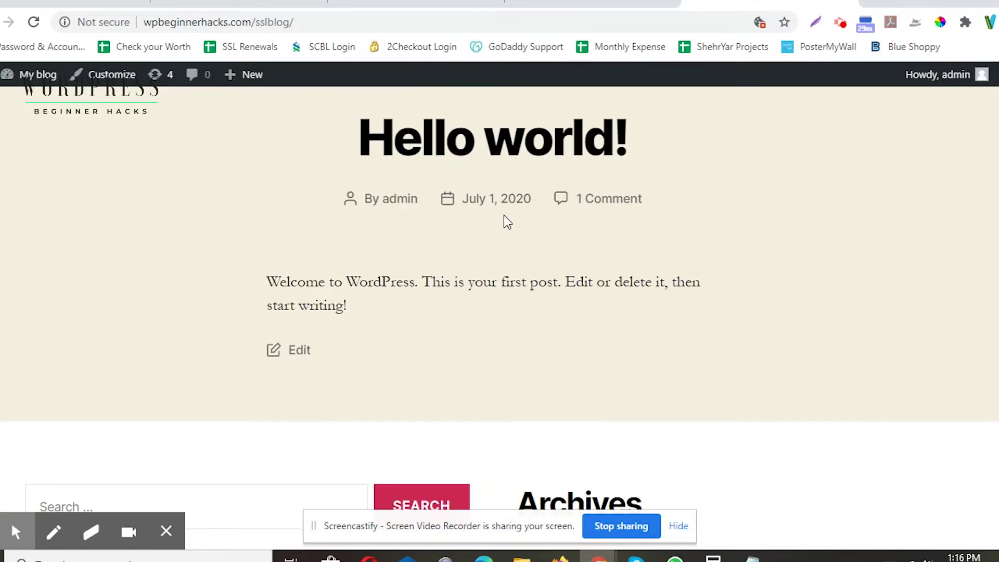
scroll(504, 218, "down", 6)
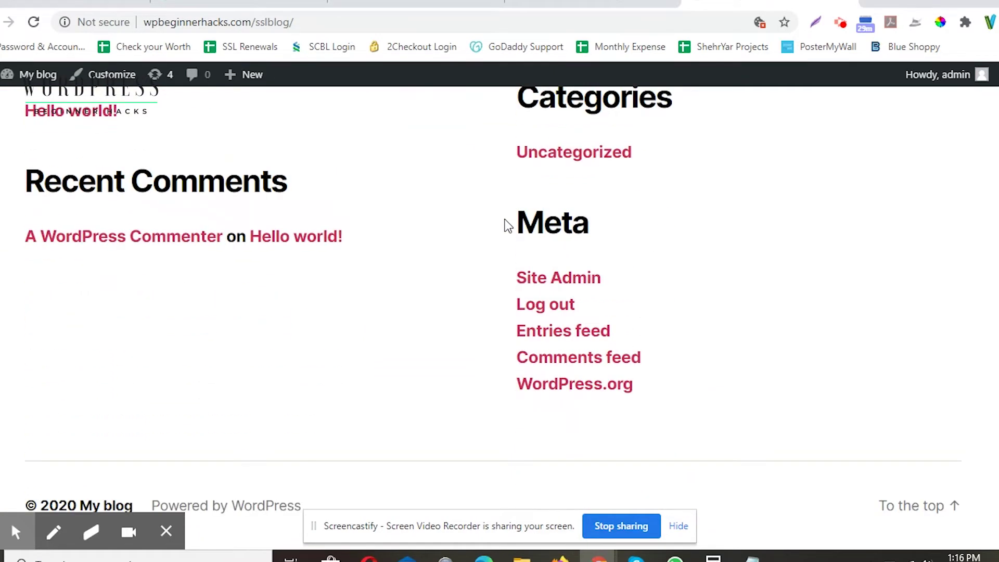
scroll(485, 335, "up", 10)
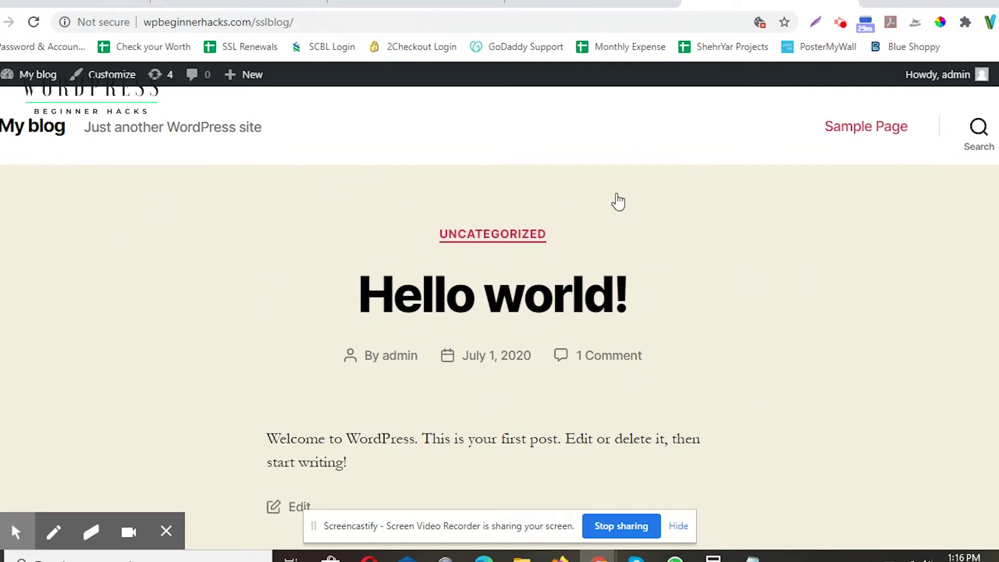
Step: View the WordPress admin Dashboard, then return to the GoDaddy My Products page
left_click(555, 3)
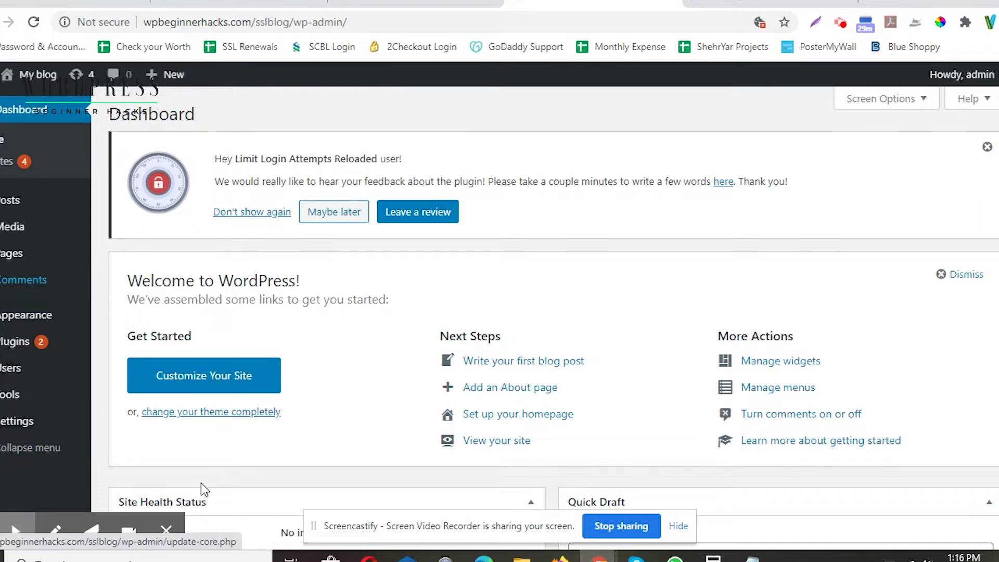
left_click(16, 531)
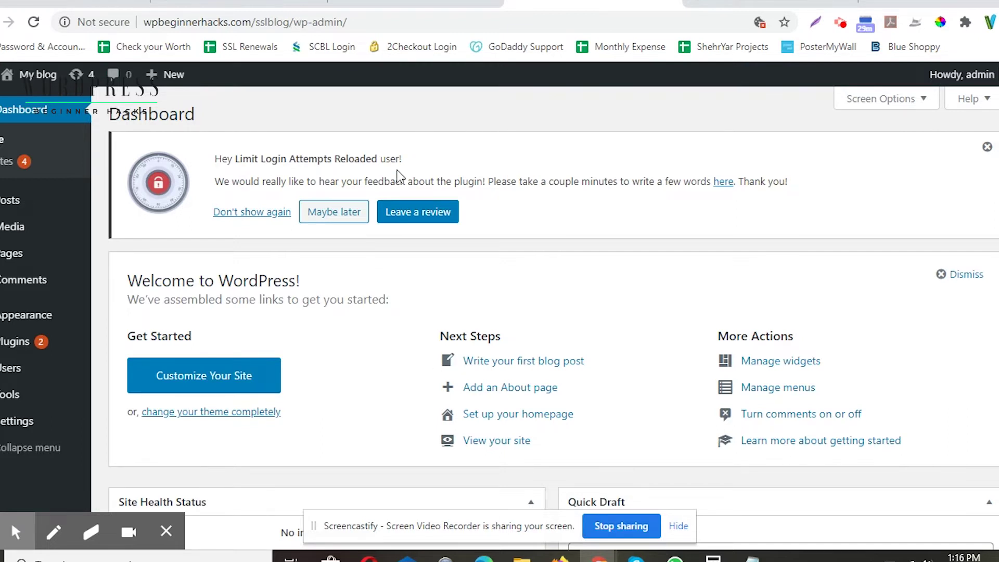
left_click(44, 4)
scroll(216, 346, "up", 15)
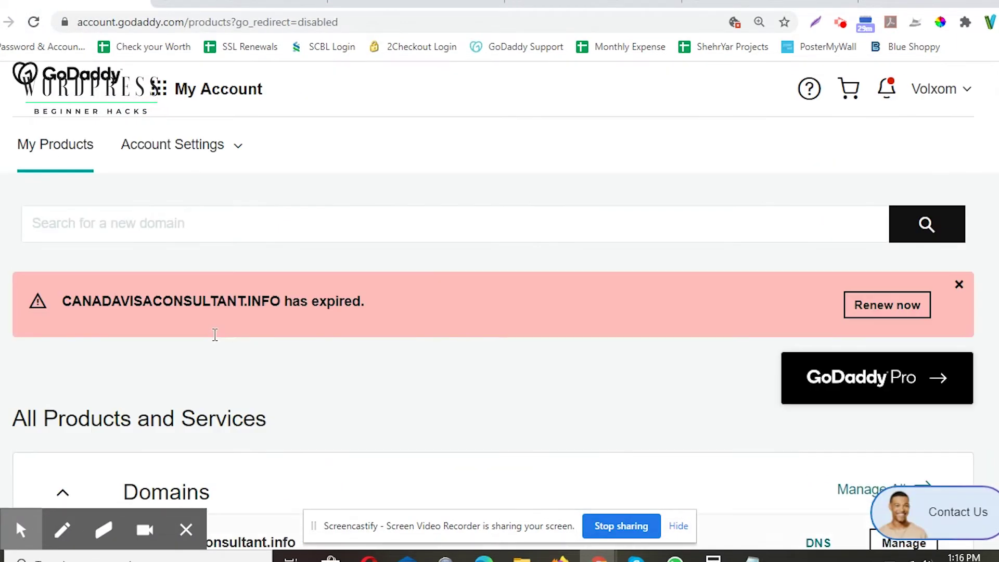
Step: Find and highlight wpbeginnerhacks.com in My Products, then bring up its myh.godaddy.com hosting dashboard
scroll(217, 370, "down", 5)
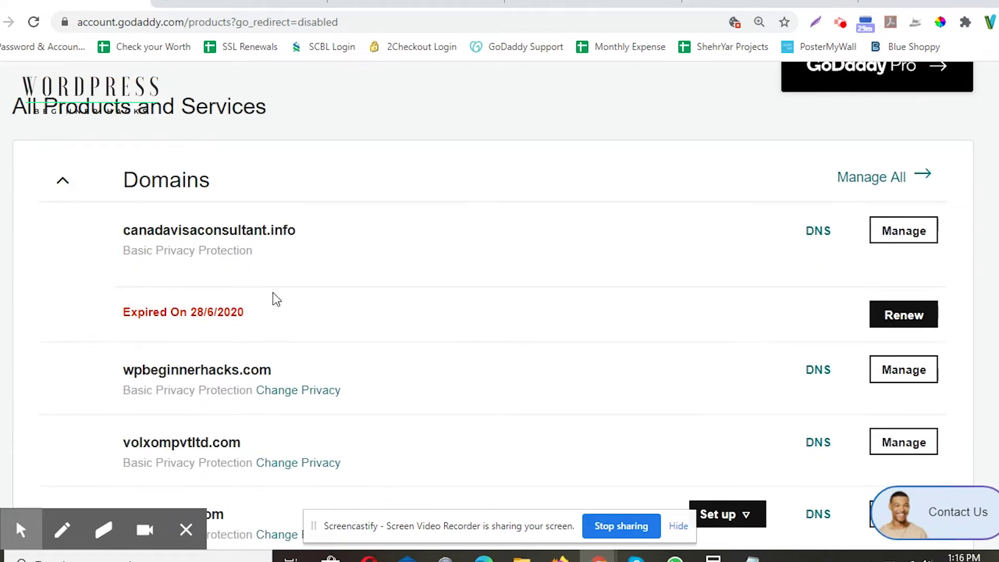
scroll(328, 356, "down", 2)
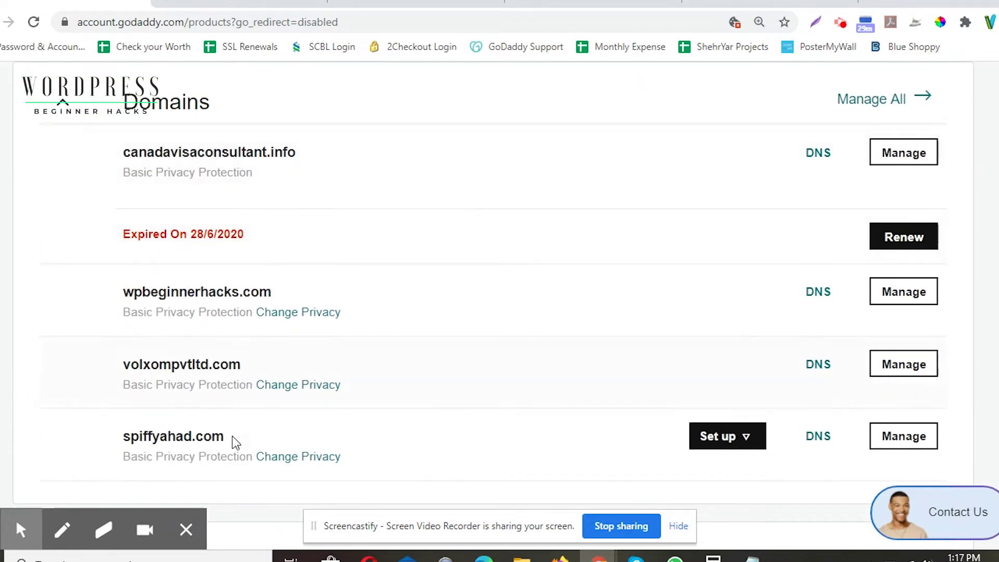
scroll(232, 436, "down", 7)
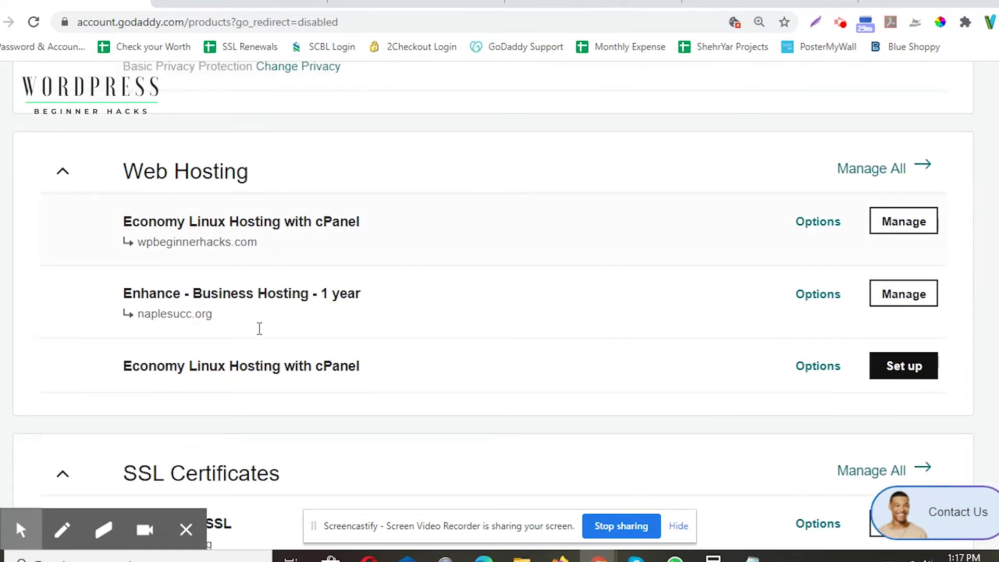
scroll(254, 383, "down", 4)
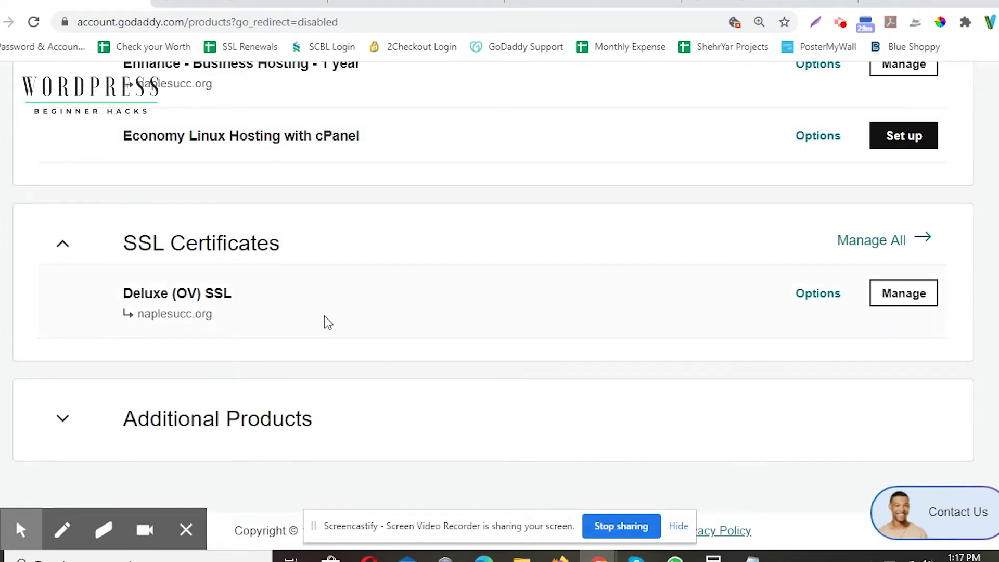
scroll(257, 319, "up", 15)
scroll(257, 319, "down", 4)
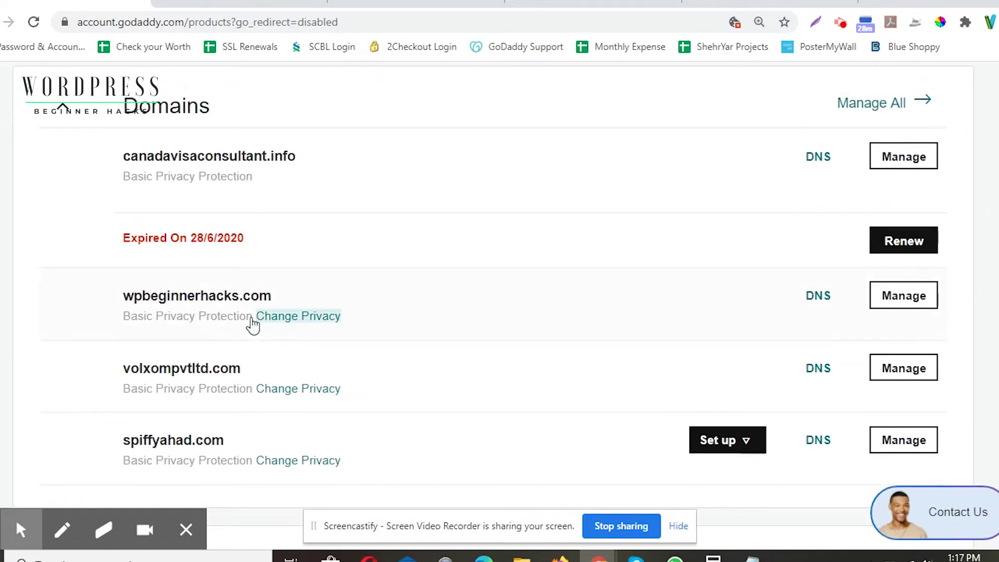
left_click_drag(121, 296, 274, 304)
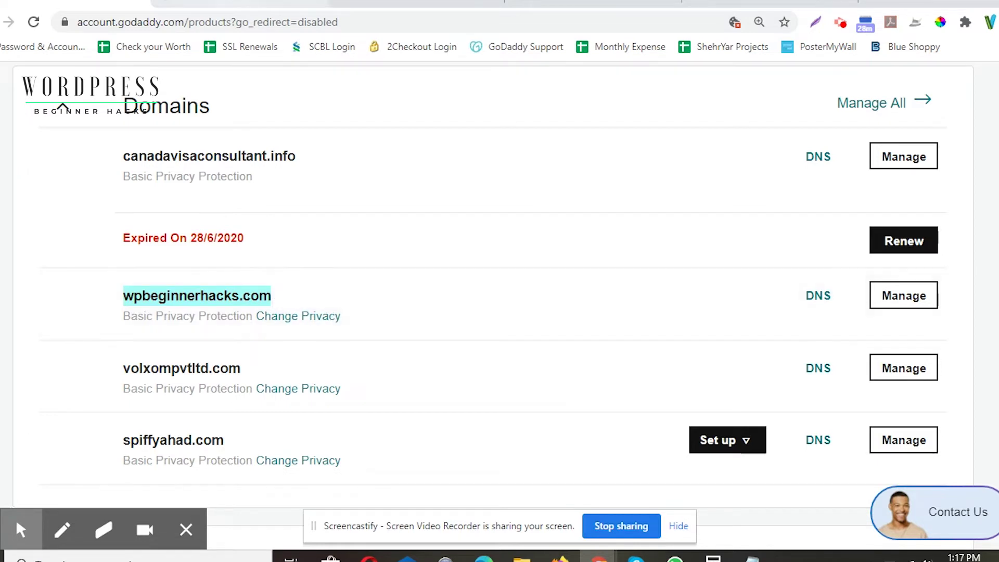
left_click(239, 4)
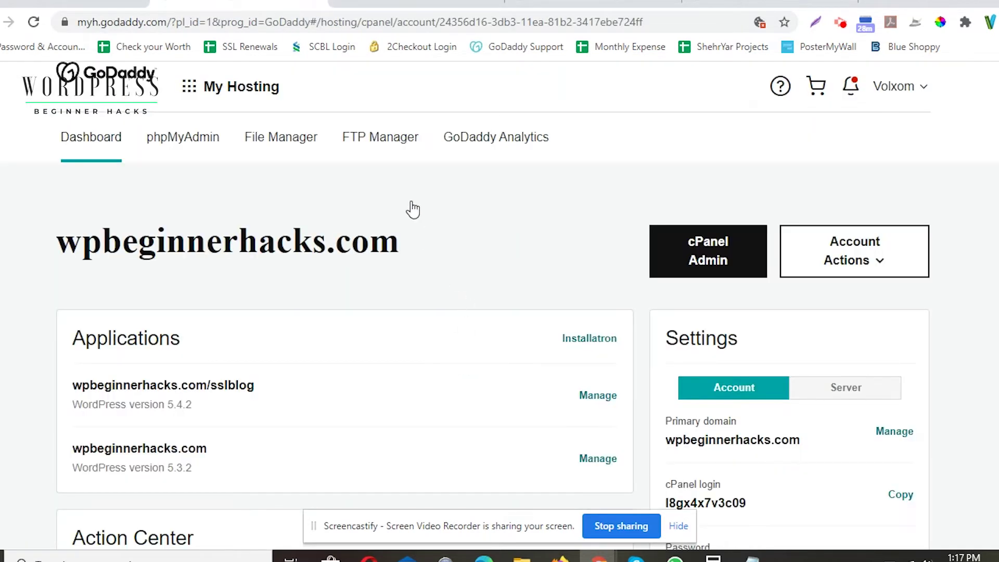
Step: Start purchasing an SSL certificate from the wpbeginnerhacks.com hosting Services list
left_click_drag(59, 242, 395, 240)
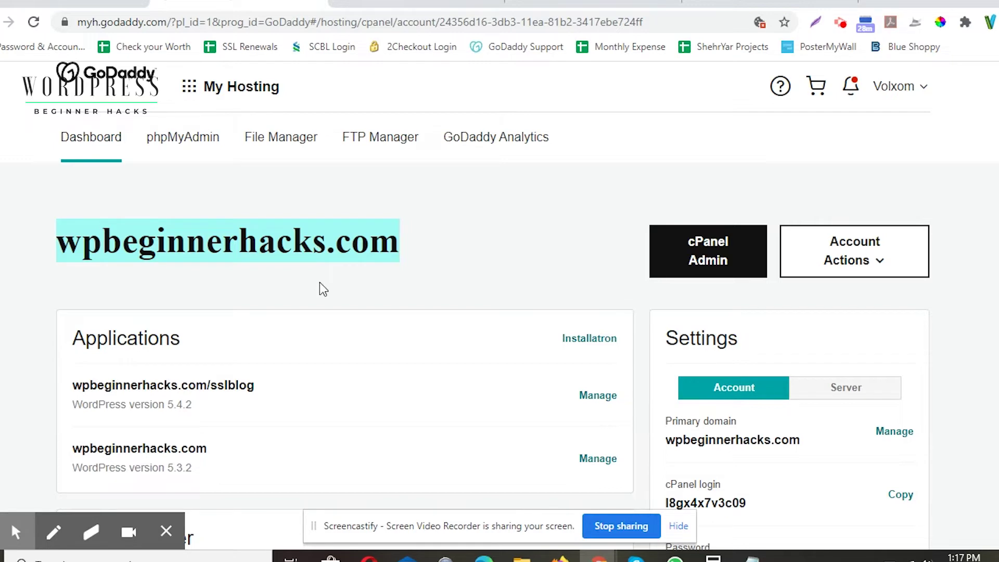
scroll(458, 247, "down", 3)
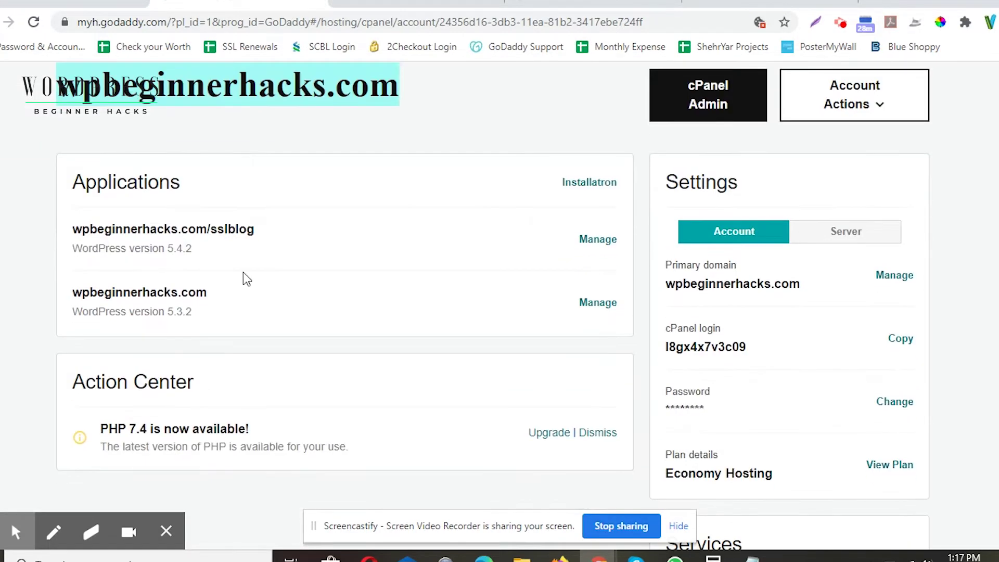
scroll(555, 201, "down", 3)
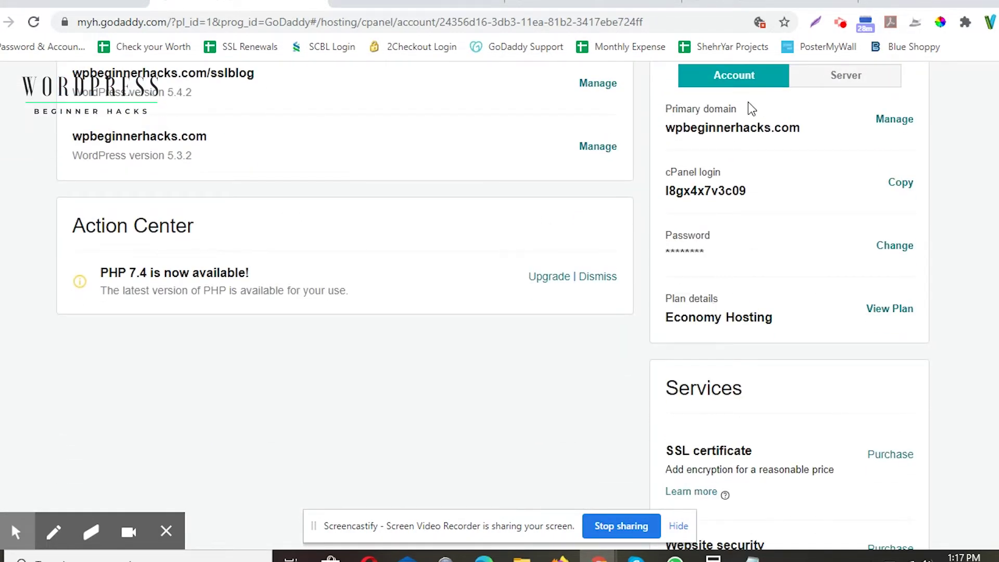
scroll(601, 201, "down", 3)
scroll(613, 235, "down", 3)
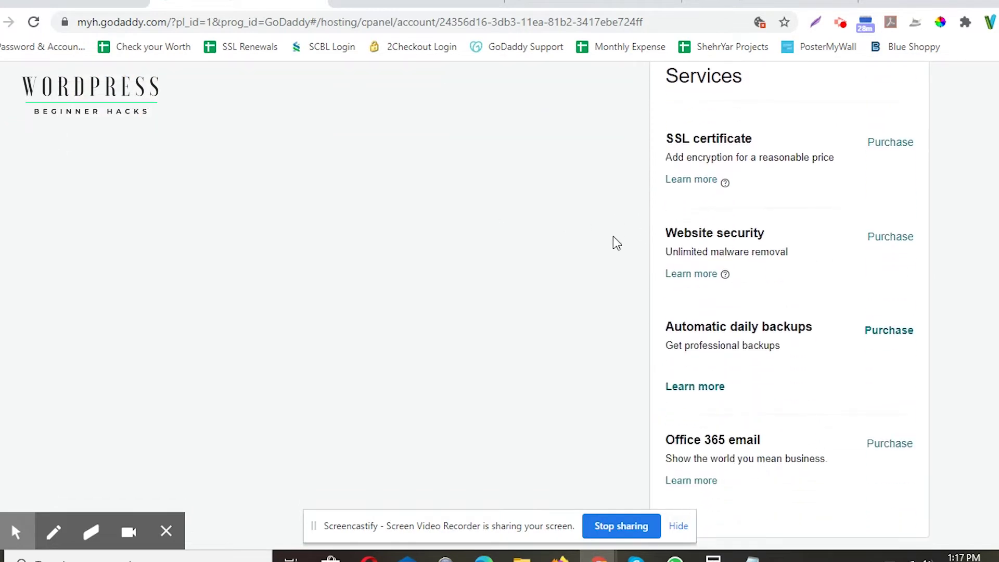
scroll(617, 242, "up", 2)
left_click(884, 222)
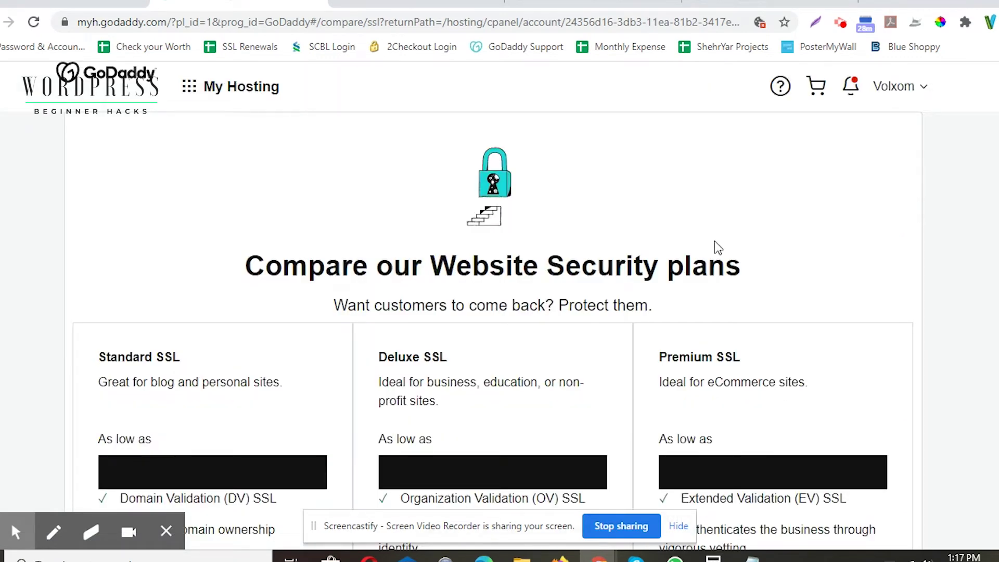
Step: Review the SSL plans, highlighting Standard SSL at $63.99/year renewing at $79.99/year
scroll(417, 178, "down", 3)
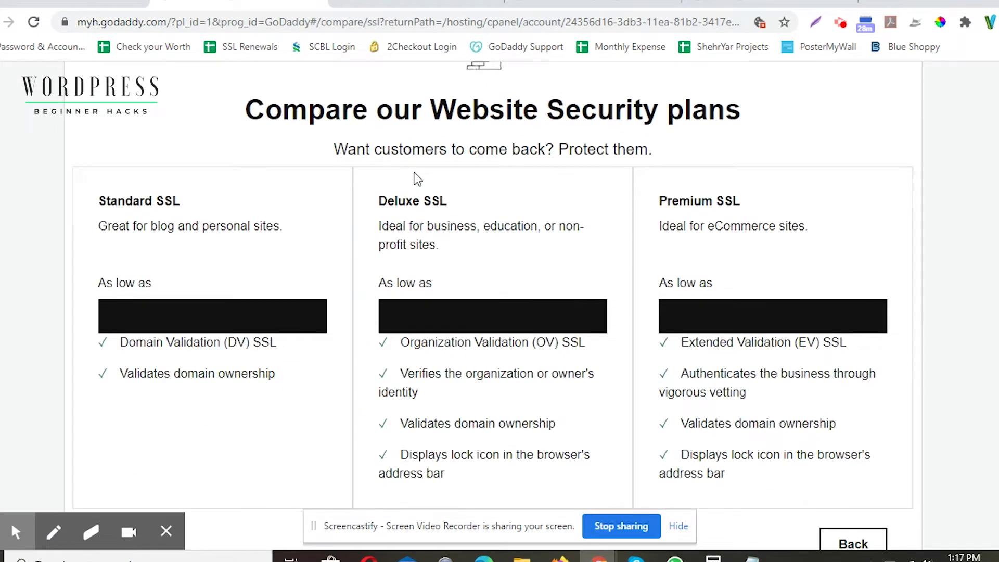
scroll(300, 190, "down", 3)
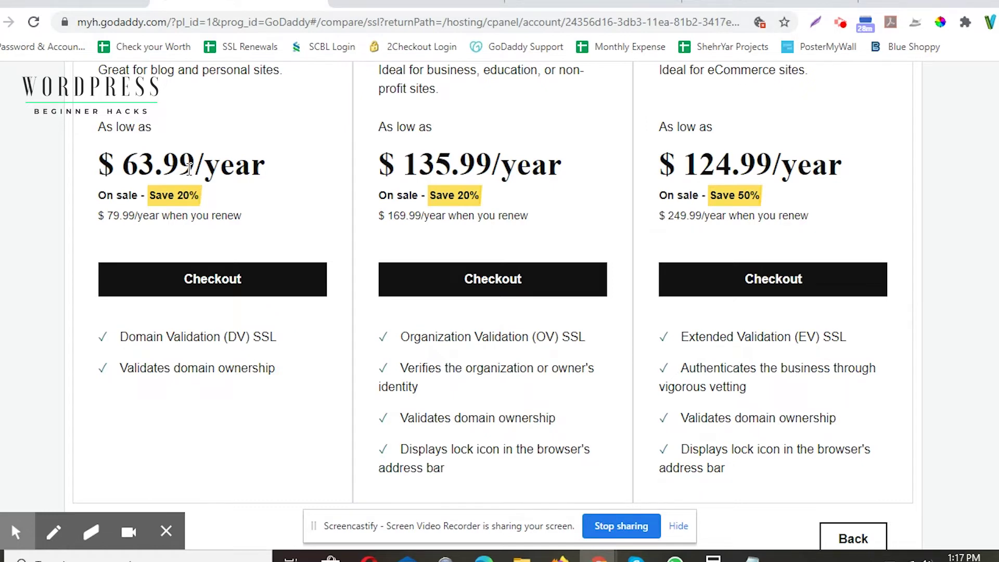
scroll(188, 167, "up", 3)
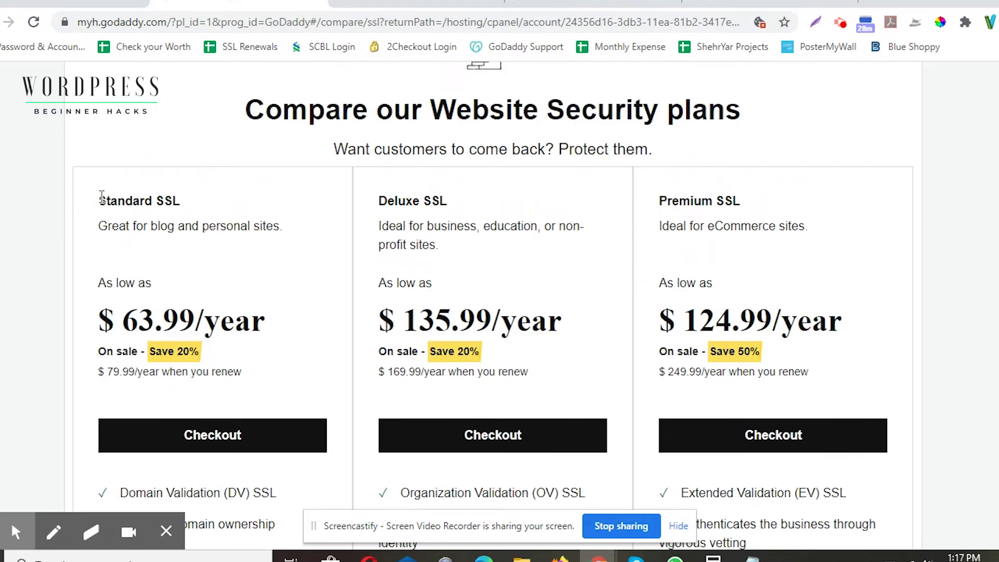
left_click_drag(99, 200, 212, 205)
scroll(254, 210, "down", 1)
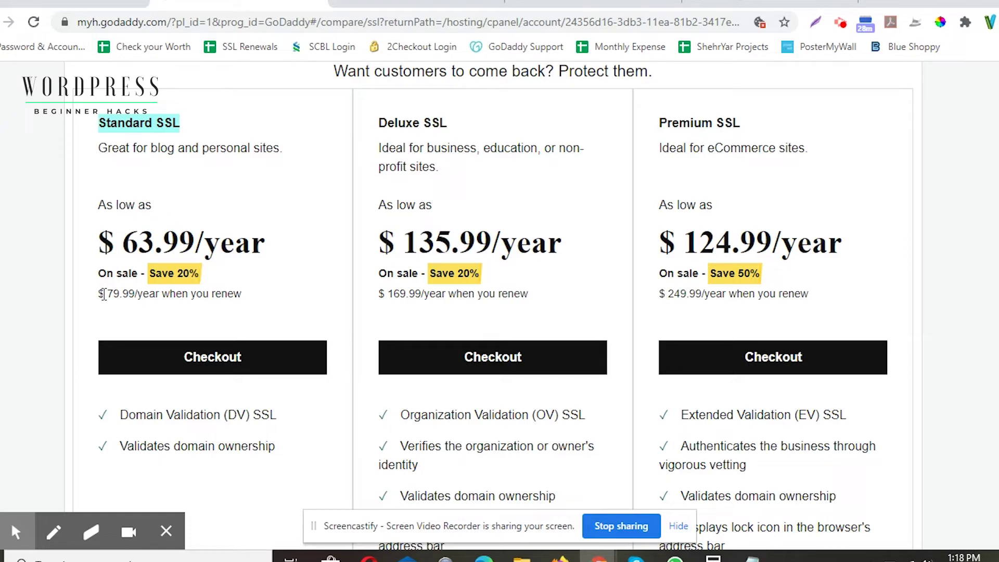
left_click_drag(251, 295, 86, 239)
scroll(283, 313, "down", 3)
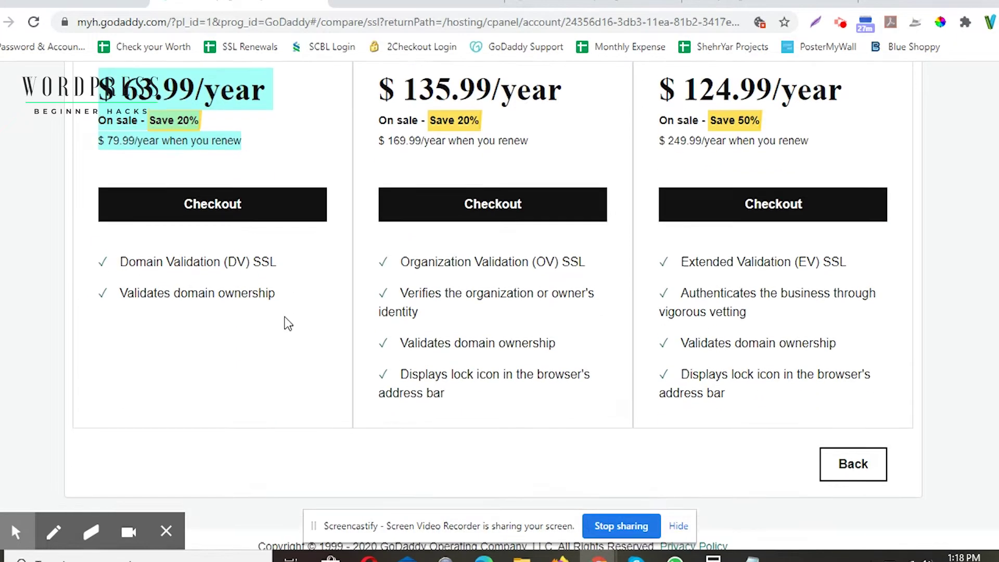
scroll(283, 317, "up", 8)
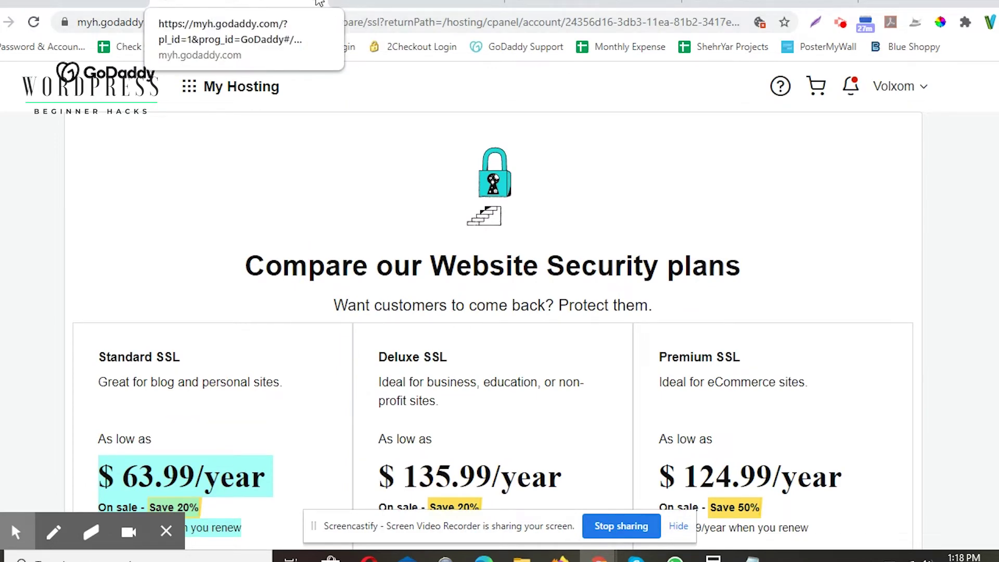
Step: Load zerossl.com in a new browser tab by entering zero in the address bar
left_click(309, 10)
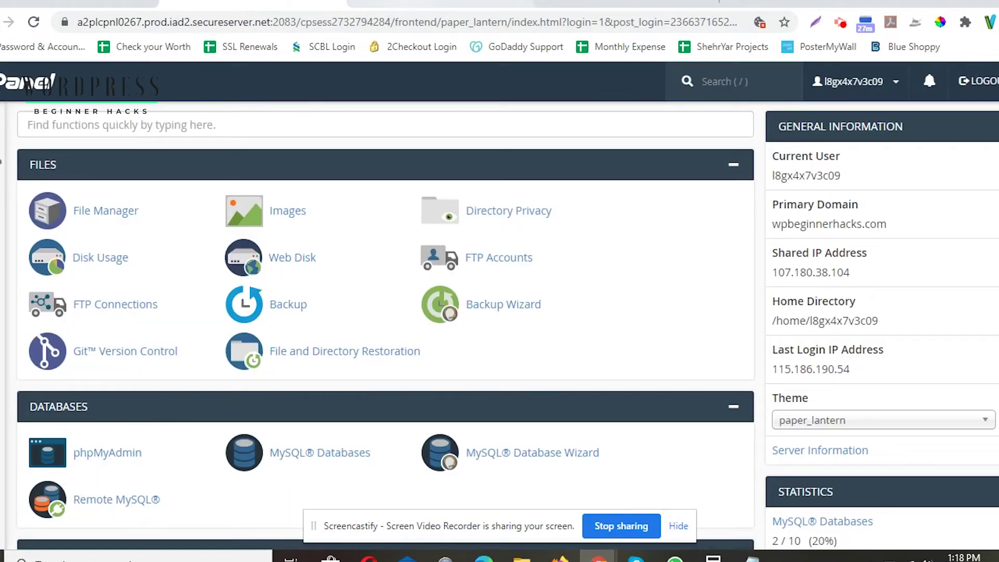
left_click(440, 4)
left_click(624, 4)
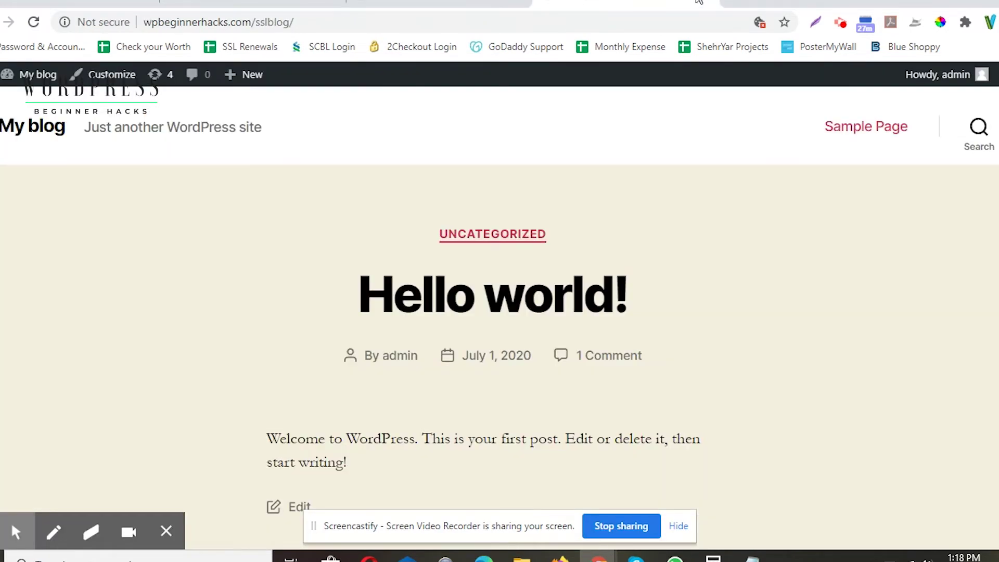
left_click(741, 4)
type("zerossl.com")
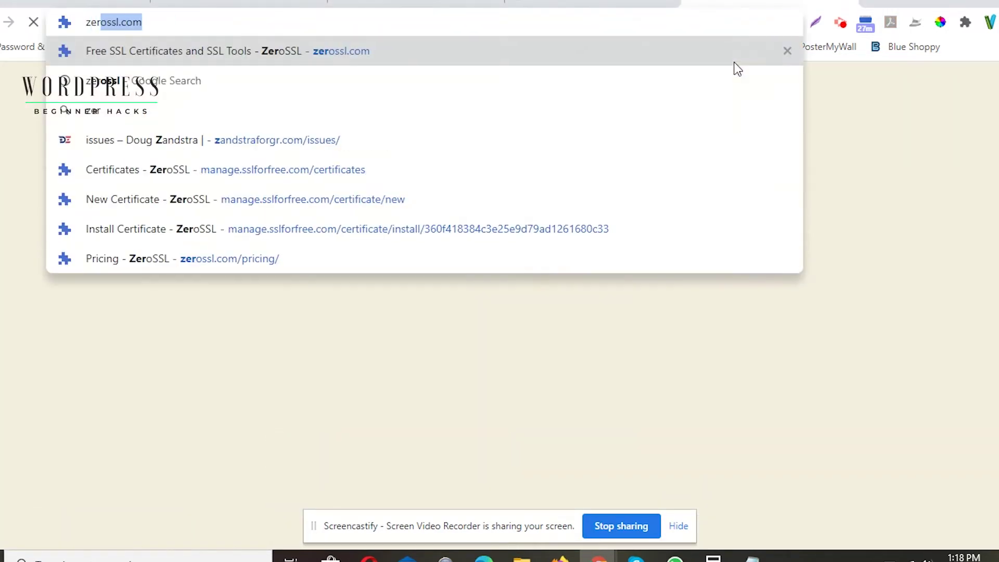
key("Return")
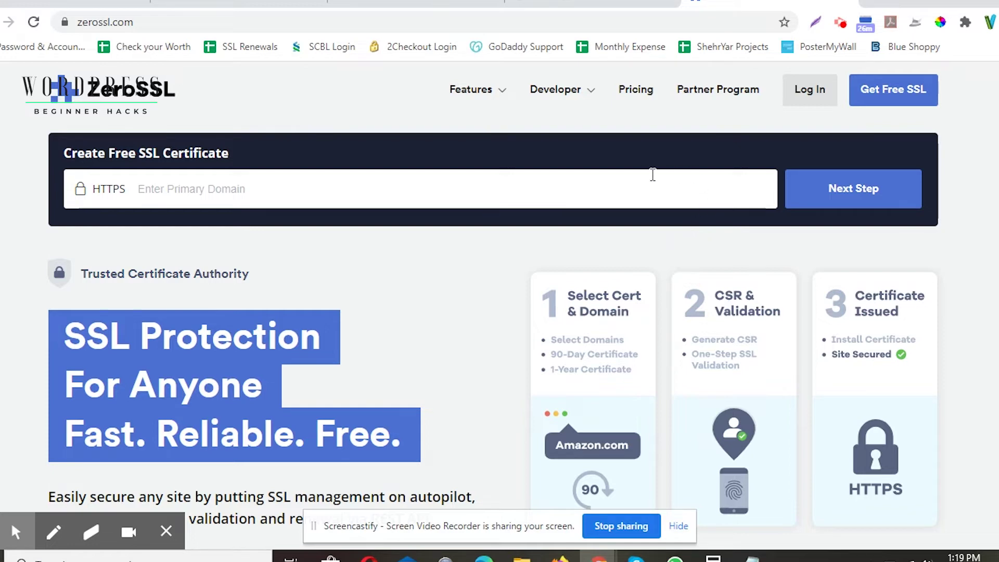
left_click(435, 189)
left_click(572, 3)
left_click(289, 22)
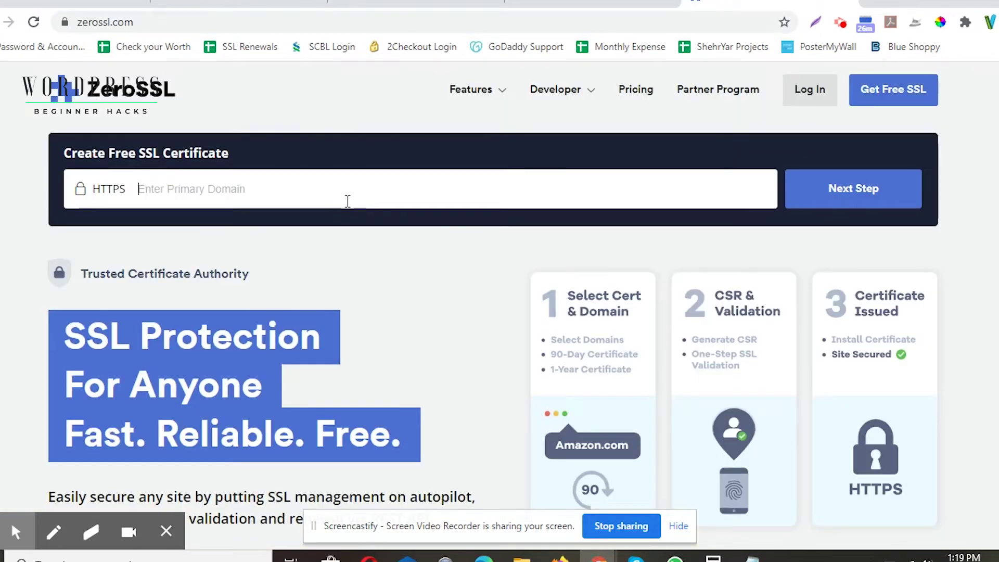
type("http://www.wpbeginnerhacks.com/sslblog/")
left_click(172, 189)
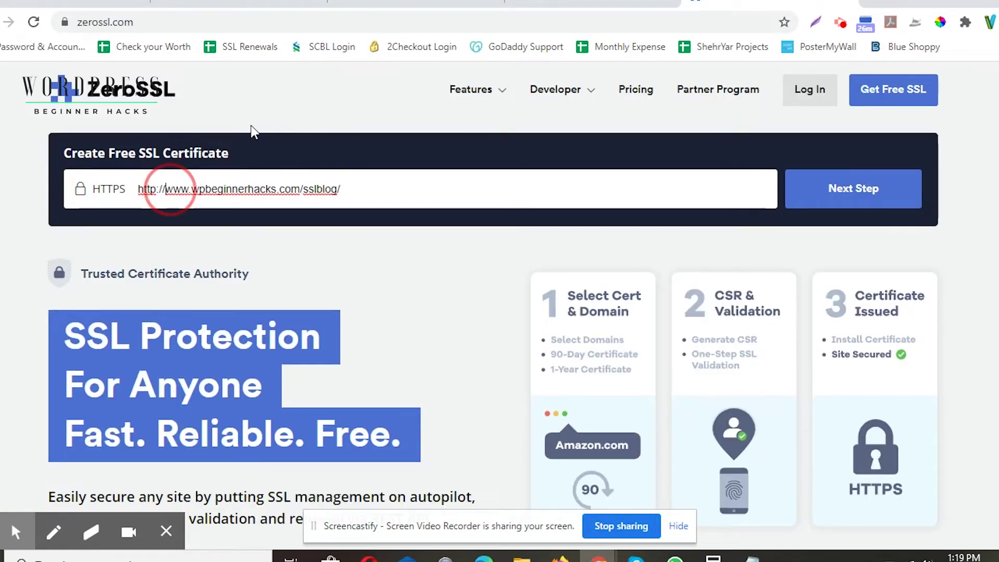
key("BackSpace")
key("BackSpace")
key("BackSpace")
key("BackSpace")
key("BackSpace")
key("BackSpace")
key("BackSpace")
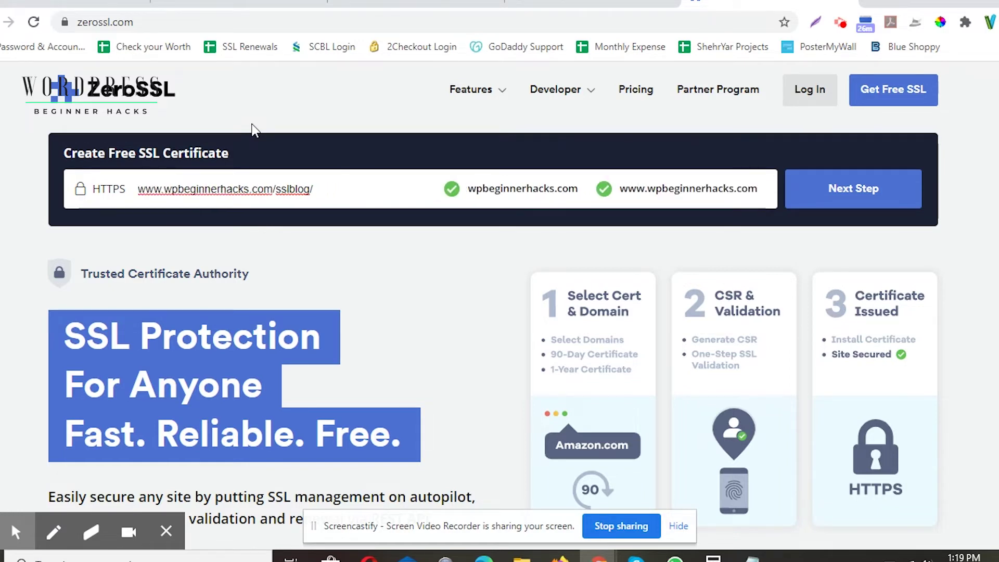
key("BackSpace")
left_click_drag(467, 188, 640, 194)
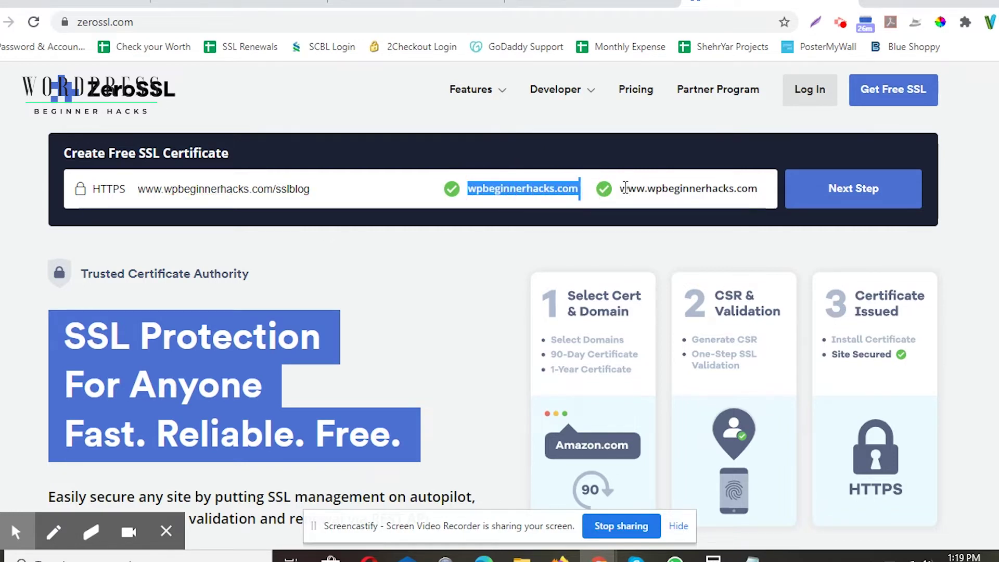
left_click(529, 188)
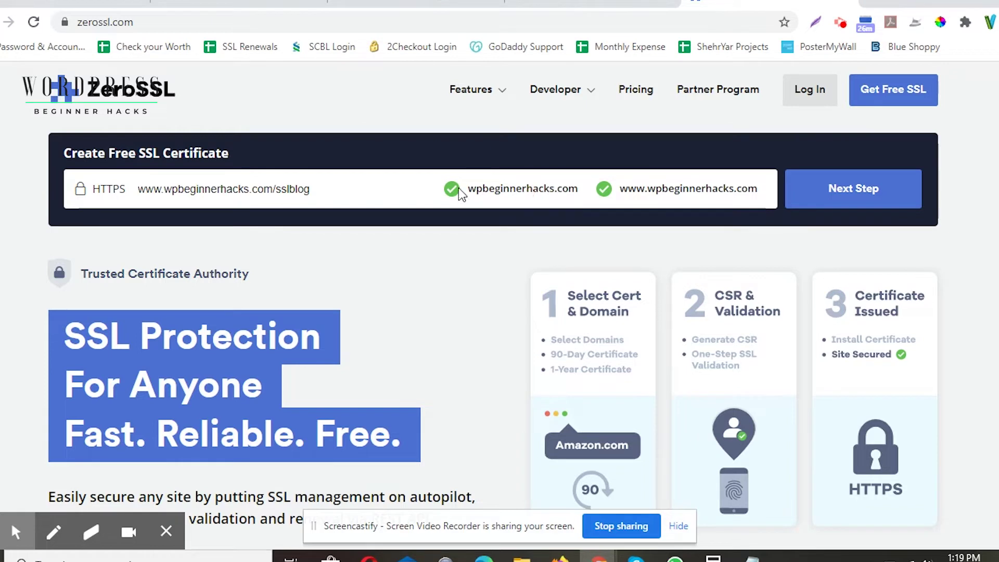
left_click_drag(482, 188, 763, 189)
left_click(631, 188)
left_click(520, 201)
Step: Load wpbeginnerhacks.com in a new browser tab
left_click(883, 2)
type("wp")
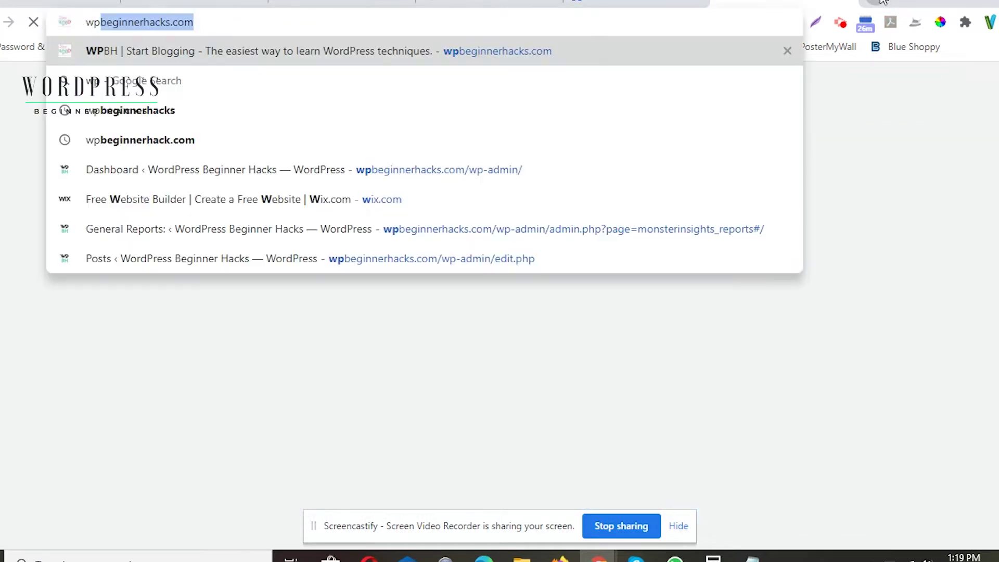
key("Return")
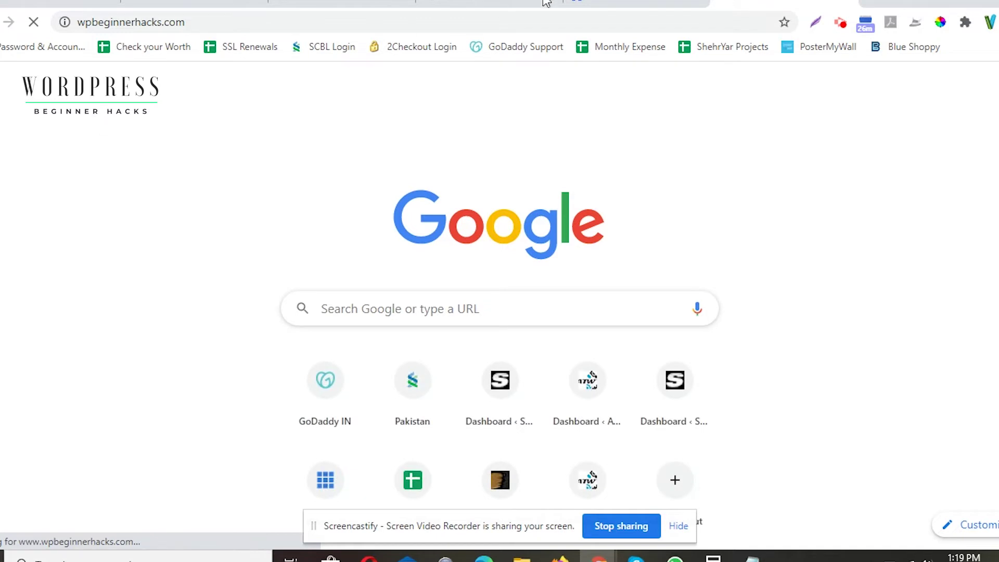
Step: On the ZeroSSL form, highlight the wpbeginnerhacks domain and the sslblog path
left_click(627, 2)
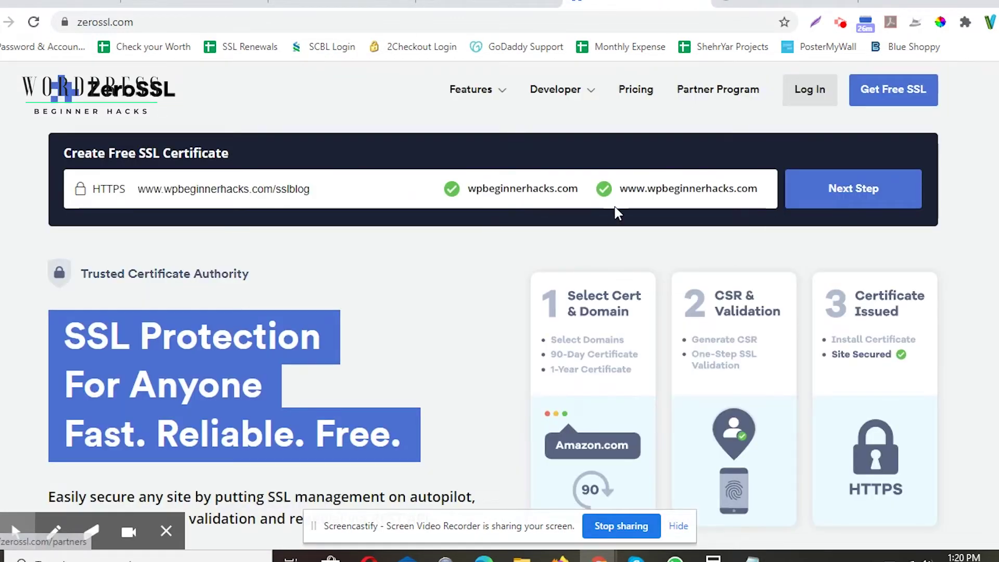
left_click_drag(468, 191, 578, 192)
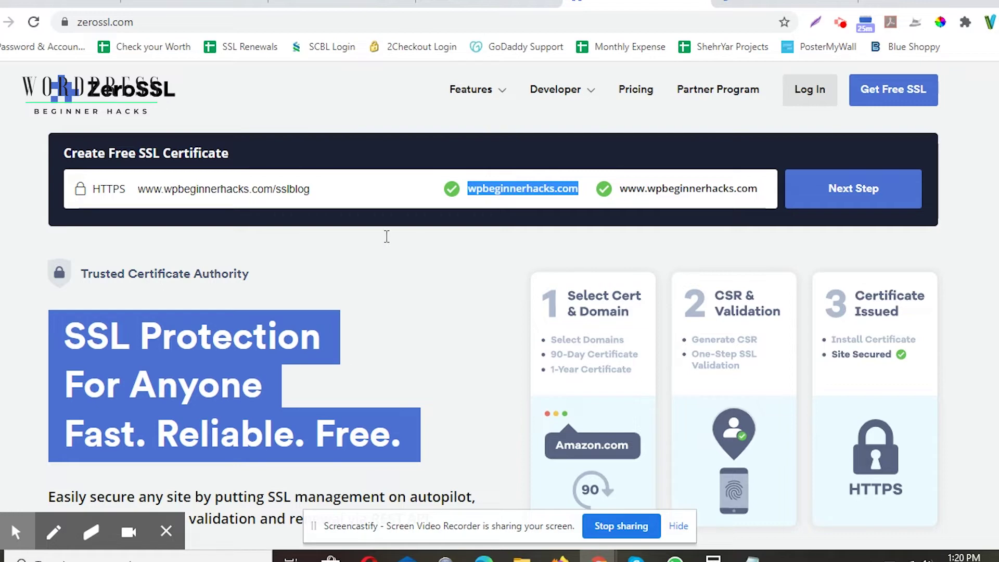
left_click(288, 189)
double_click(288, 188)
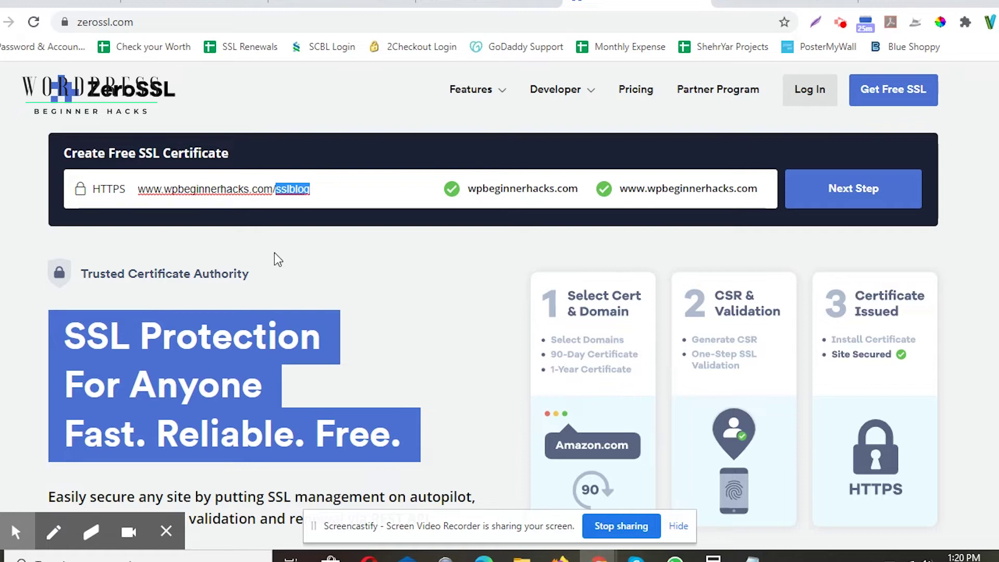
Step: Confirm the site's padlock shows Connection is secure, then return to ZeroSSL
left_click(780, 3)
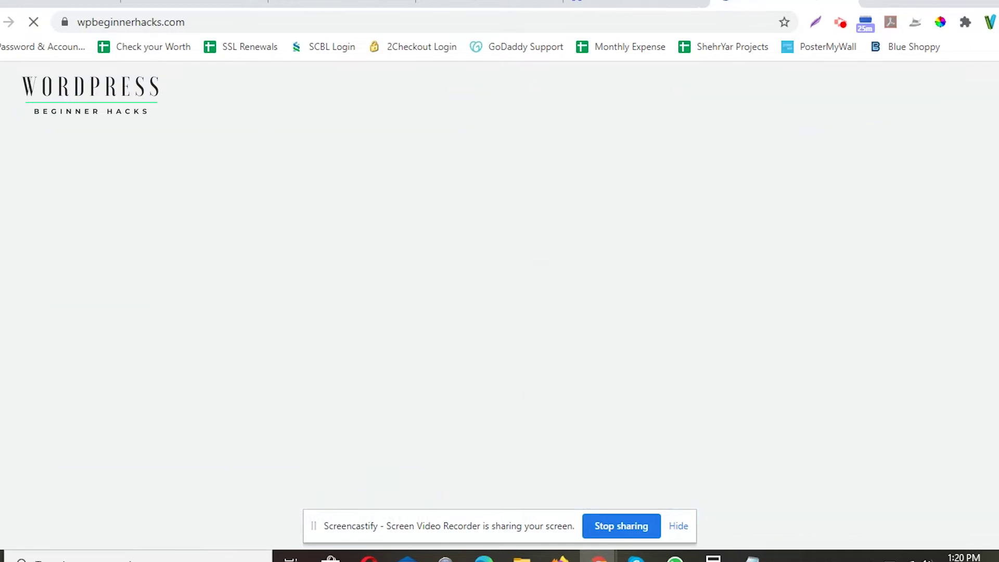
left_click(66, 23)
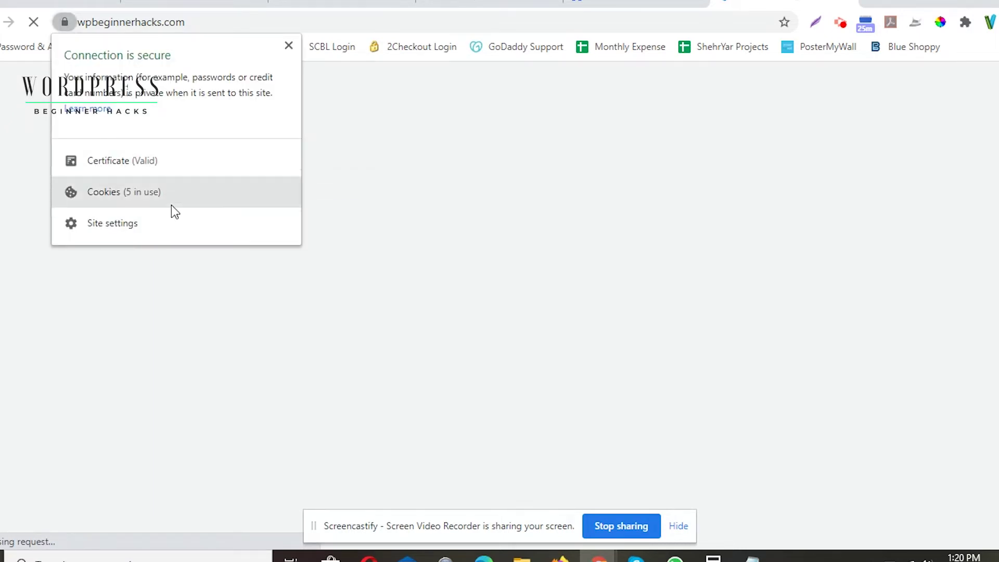
left_click(345, 91)
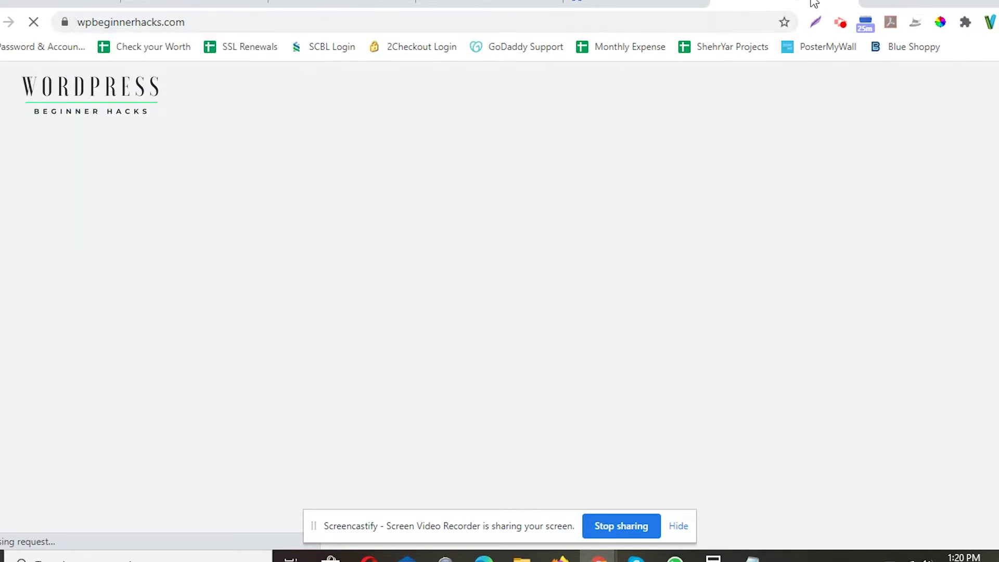
left_click(653, 6)
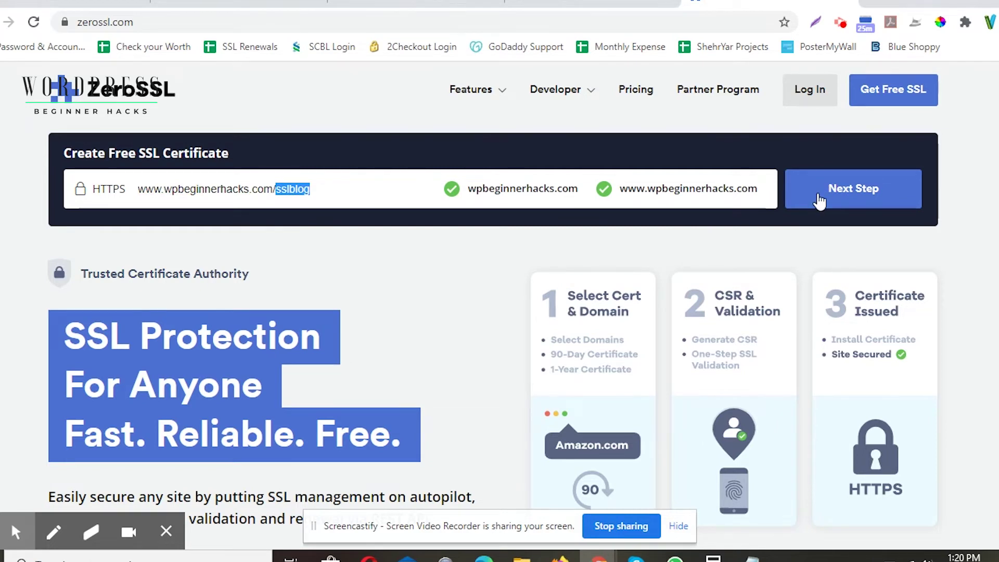
Step: Sign up for the ZeroSSL Free Plan using the site's email address and a new password
left_click(819, 198)
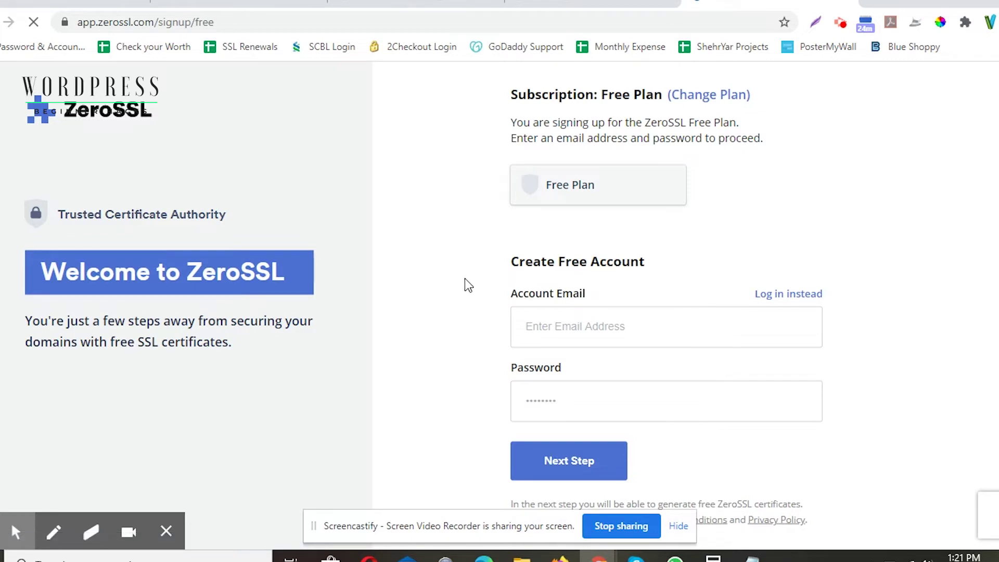
left_click(572, 326)
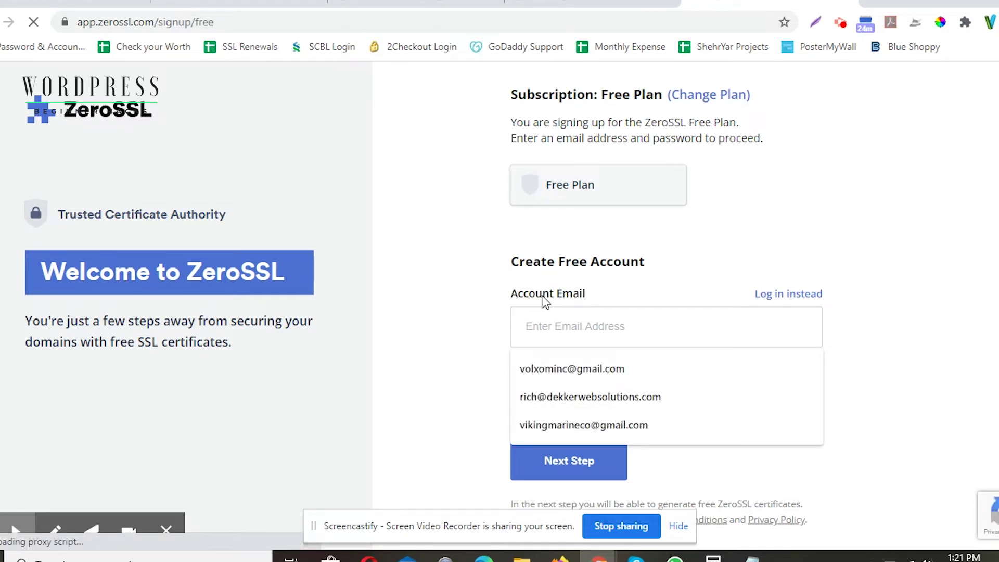
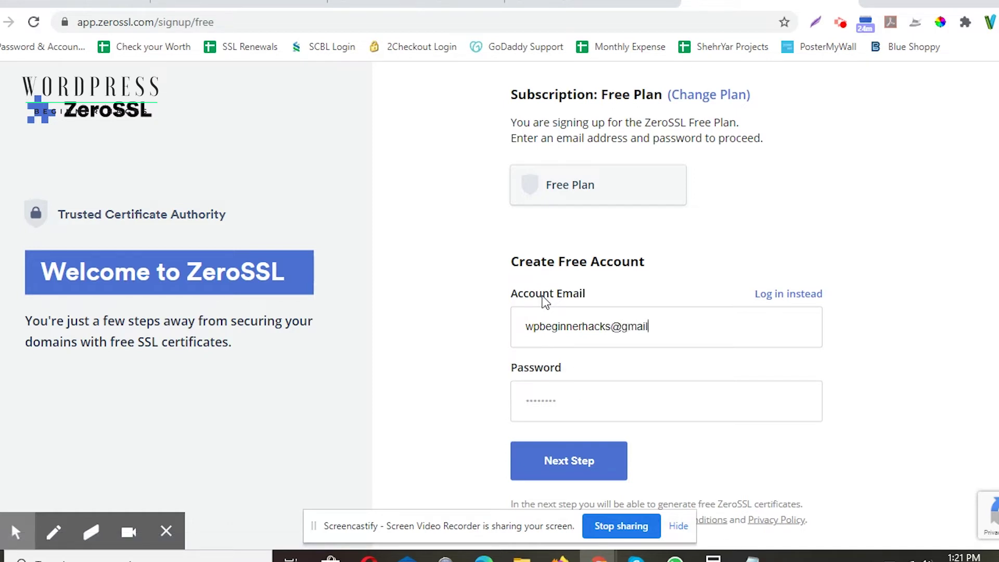
key("Tab")
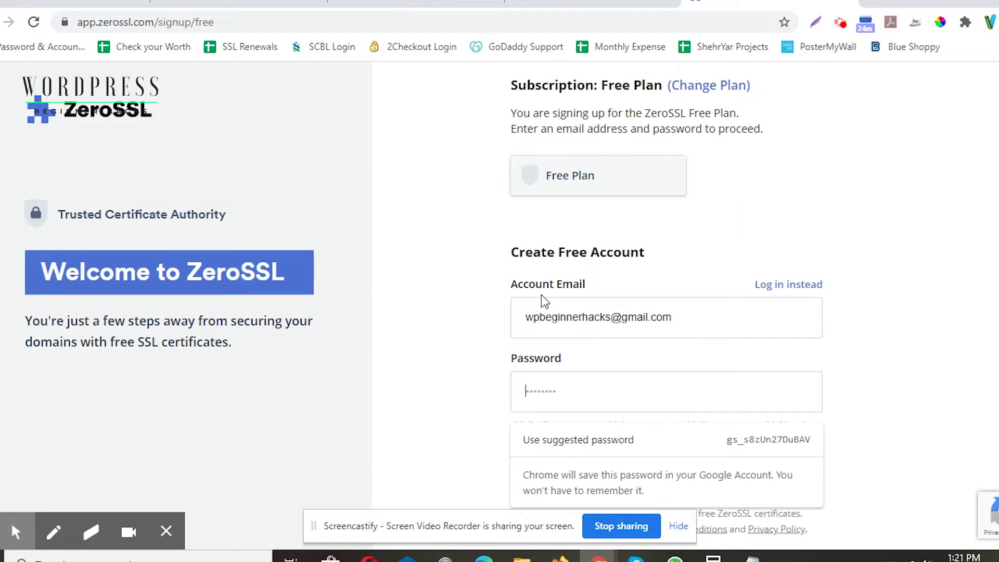
type("*****")
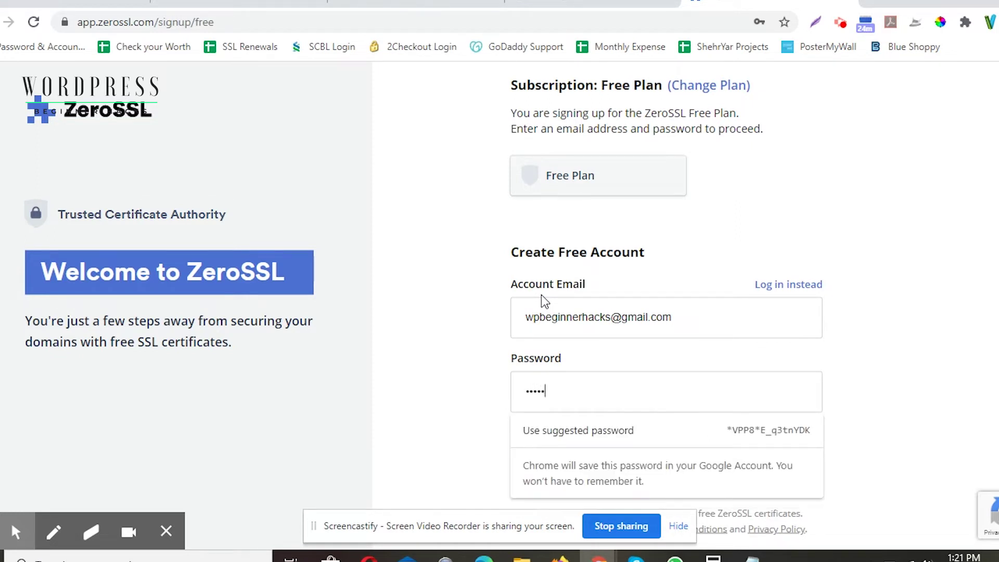
type("***")
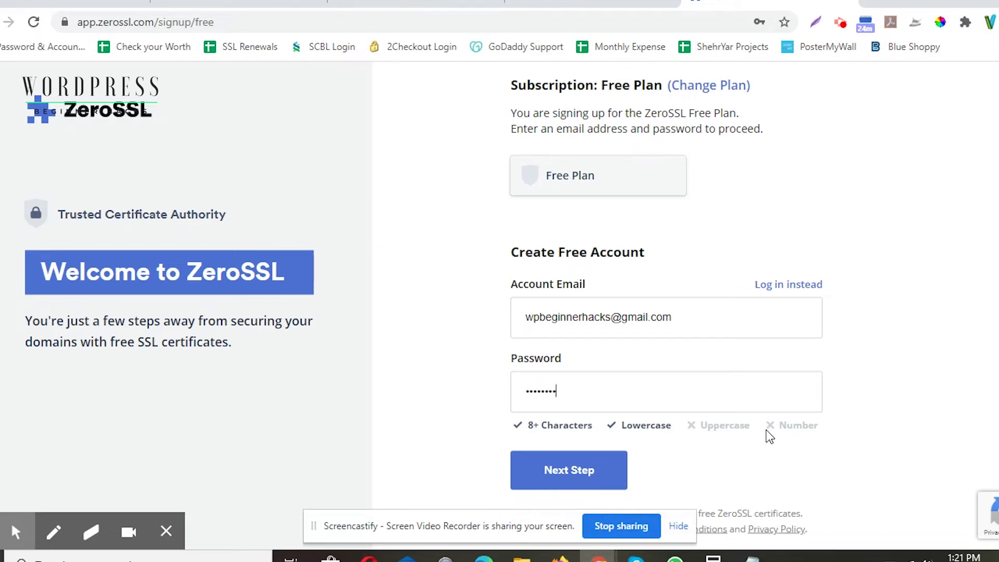
double_click(596, 383)
type("•••••••")
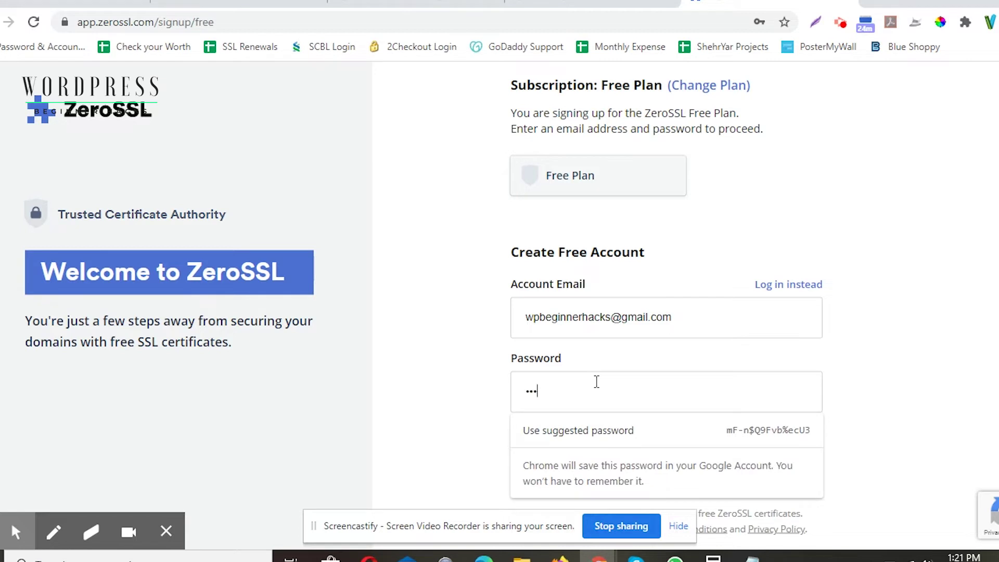
type("••••")
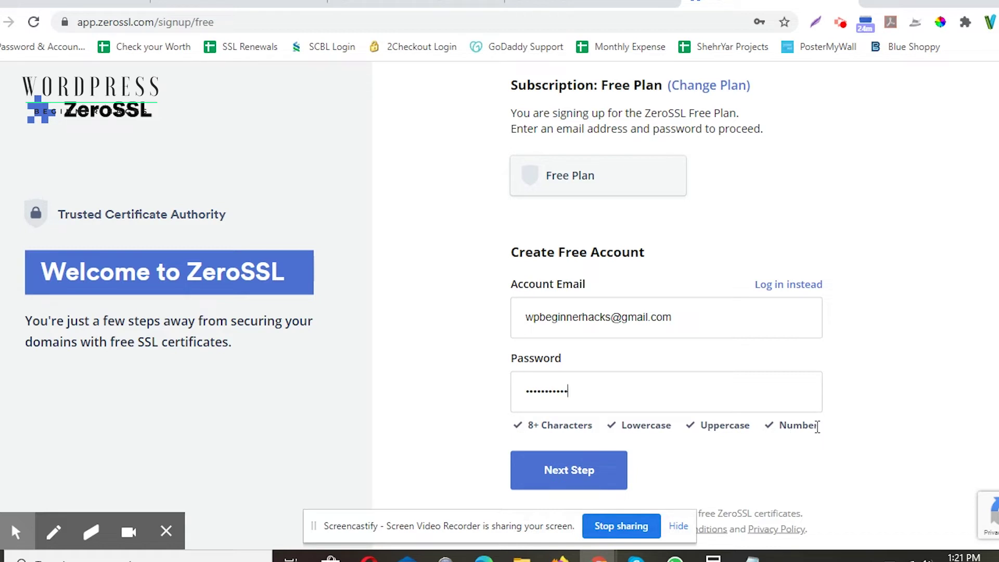
left_click(571, 470)
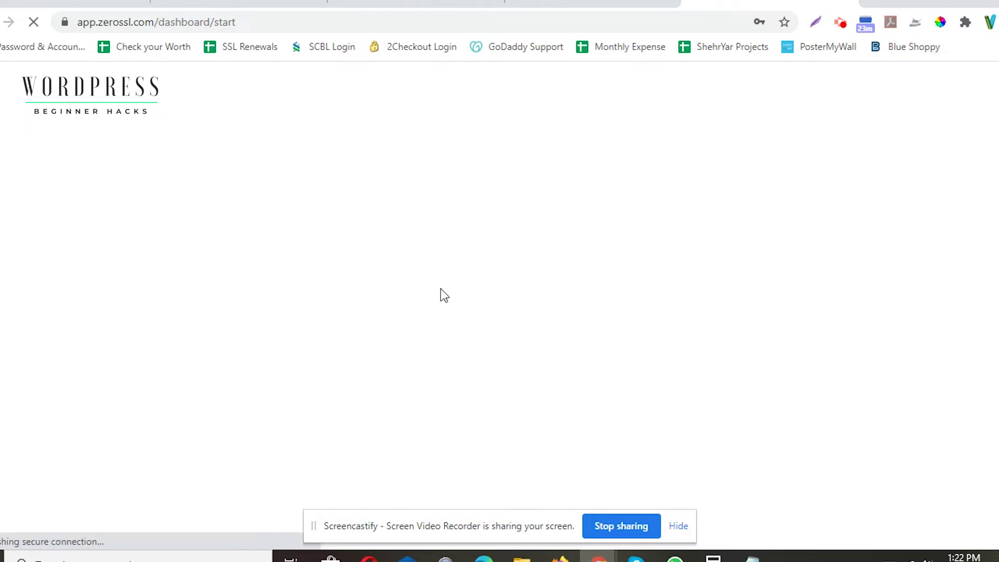
Step: Scroll the ZeroSSL dashboard and highlight the 0 / 3 90-Day Certificates count
scroll(443, 295, "down", 2)
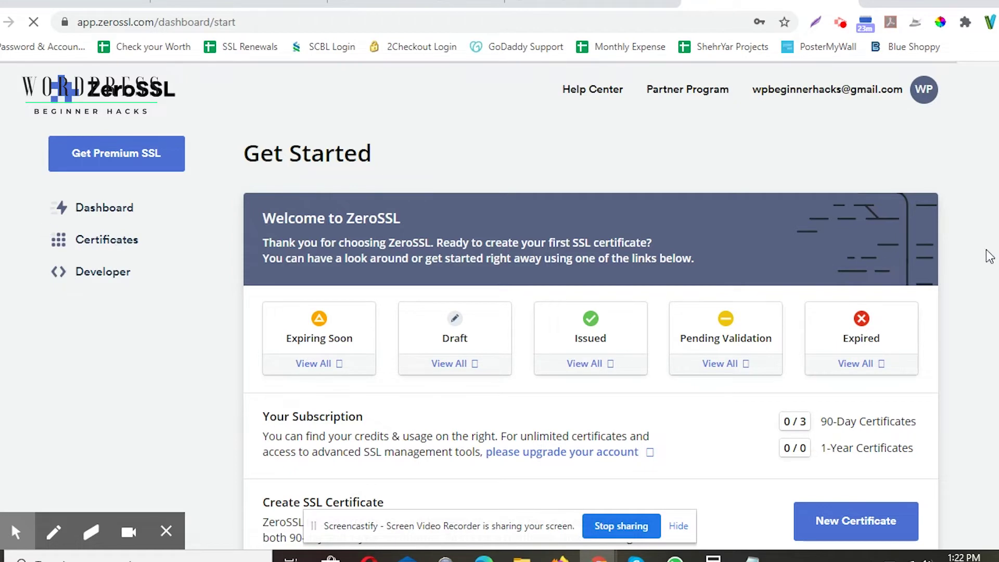
scroll(923, 260, "down", 2)
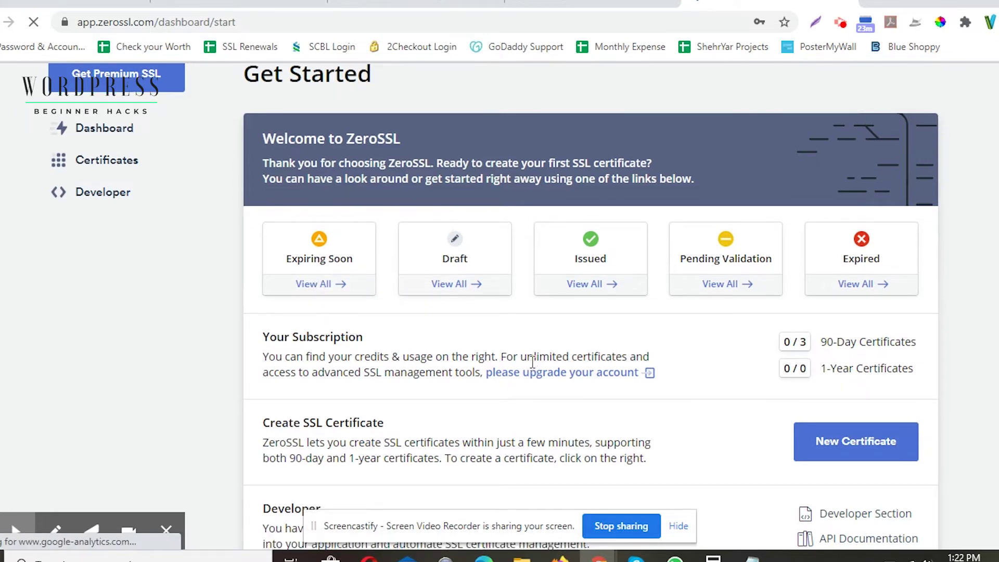
scroll(721, 263, "down", 2)
double_click(801, 243)
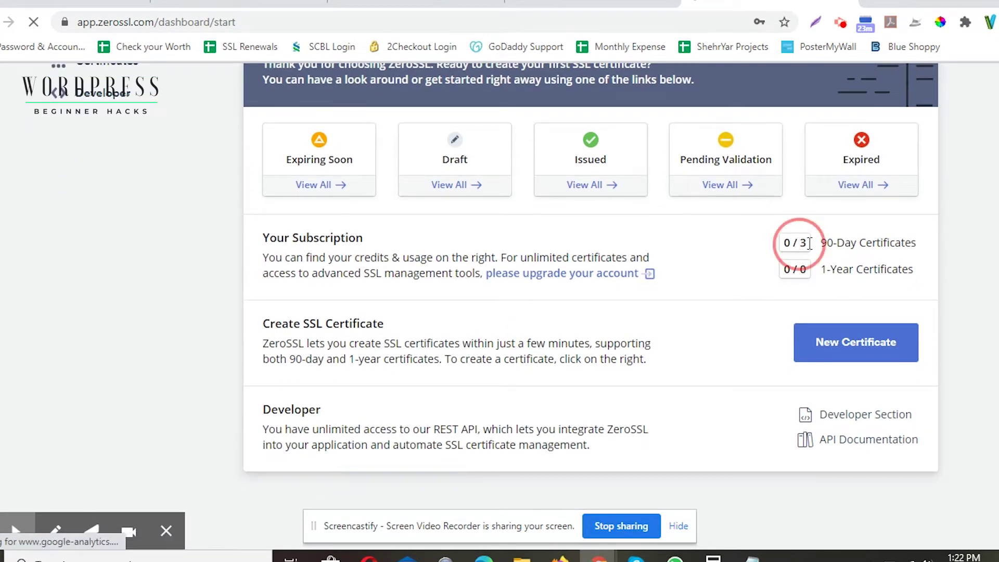
left_click(821, 245)
left_click_drag(821, 243, 883, 244)
left_click(883, 244)
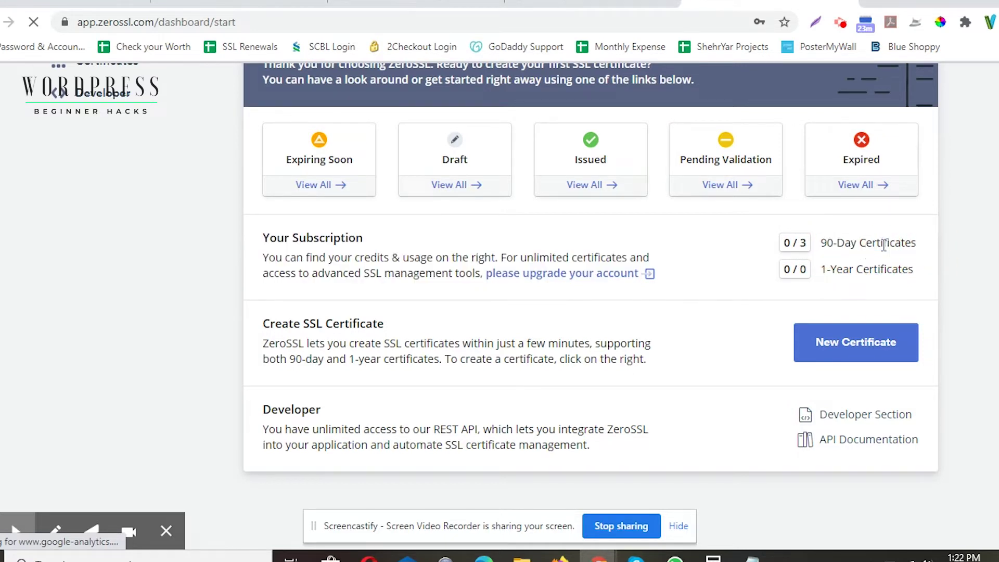
left_click(806, 244)
left_click_drag(806, 244, 781, 243)
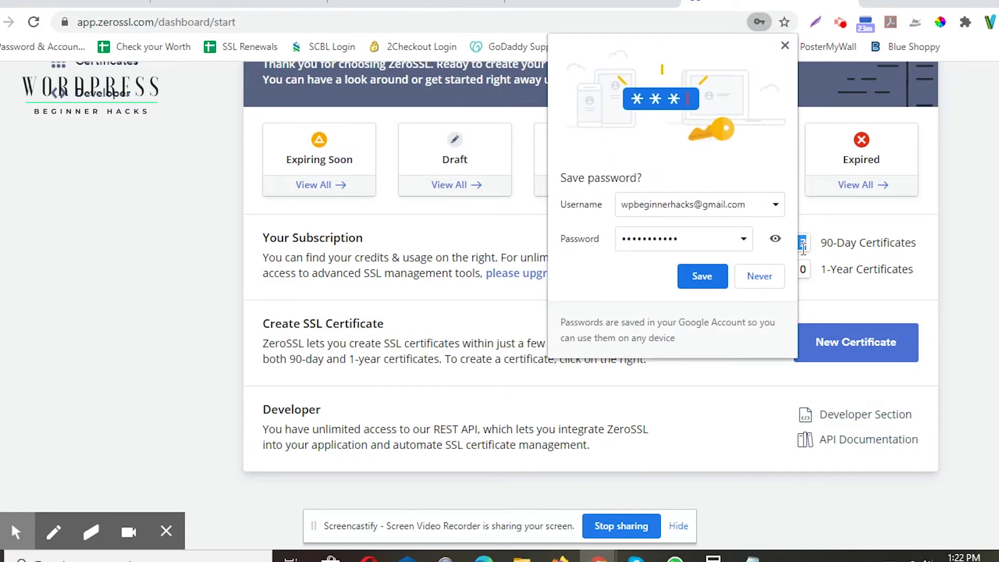
Step: Dismiss Chrome's save-password offer, review the subscription credits, then switch to GoDaddy
left_click(785, 46)
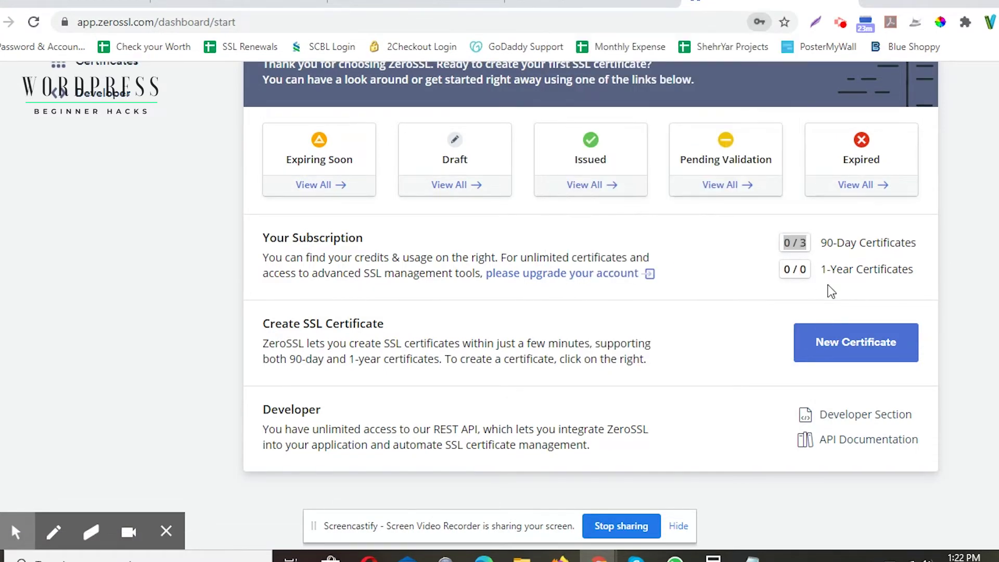
left_click_drag(820, 270, 919, 276)
left_click(892, 298)
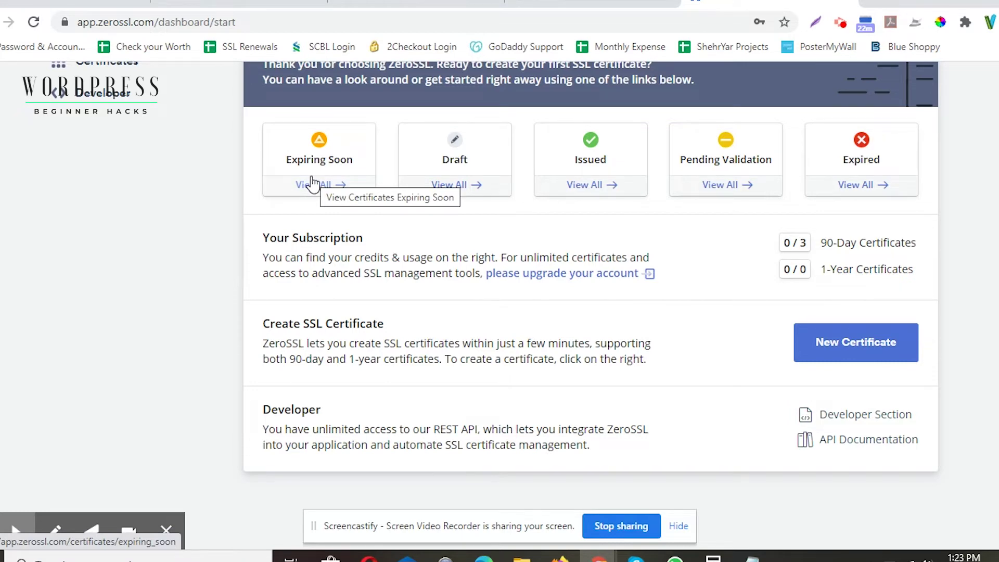
scroll(307, 229, "up", 2)
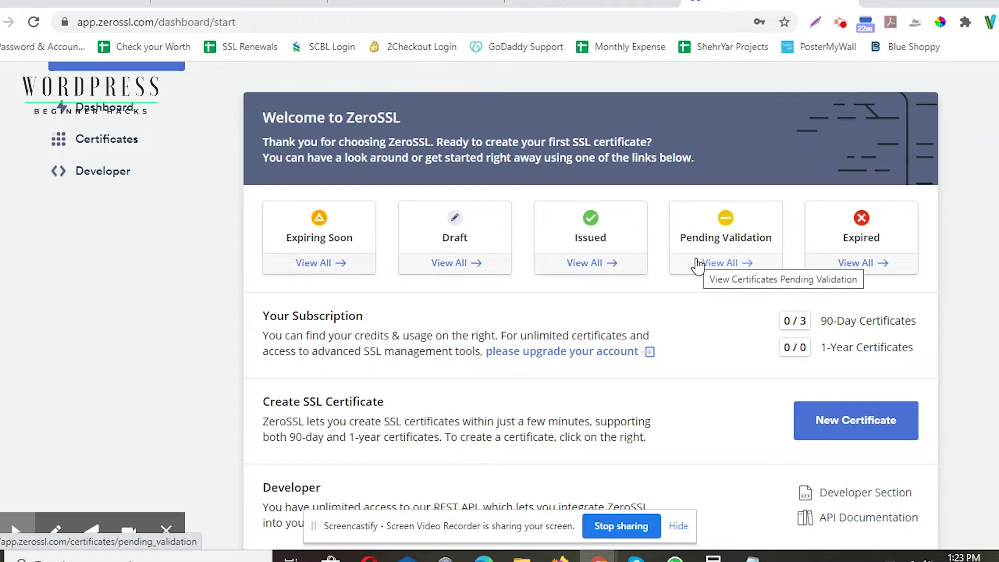
scroll(700, 263, "down", 1)
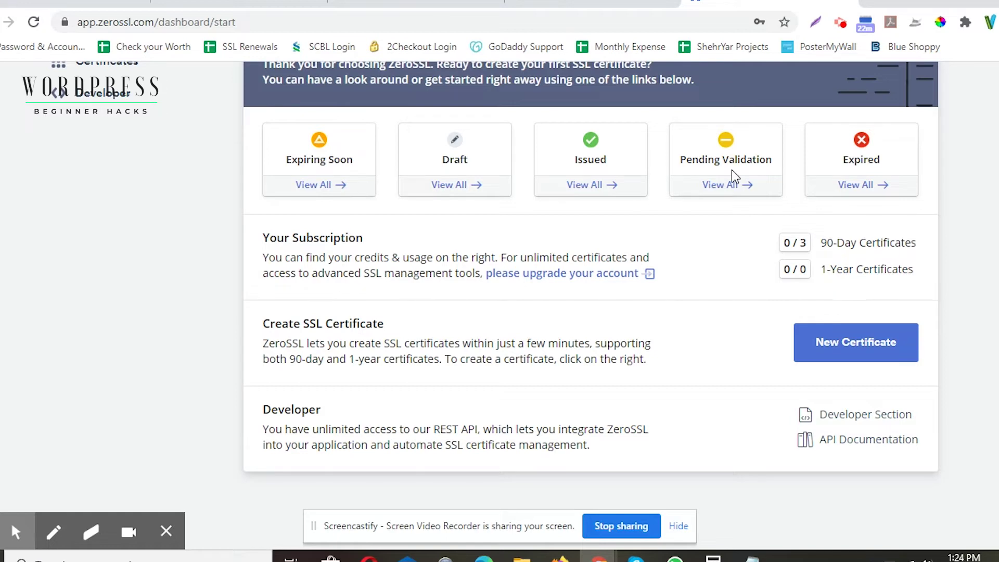
left_click(124, 9)
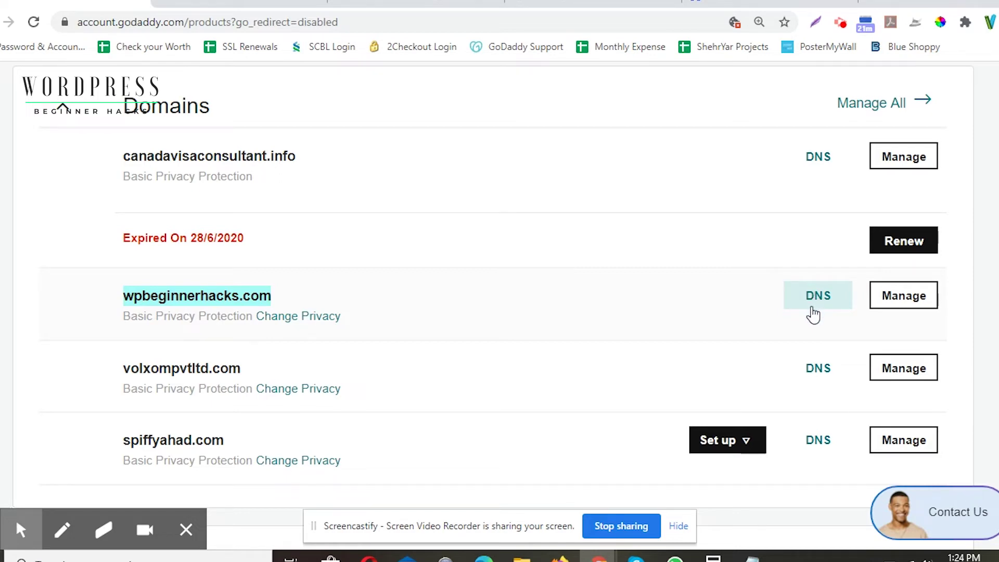
Step: Look over cPanel's Security tools, including SSL/TLS, then return to the ZeroSSL dashboard
left_click(237, 6)
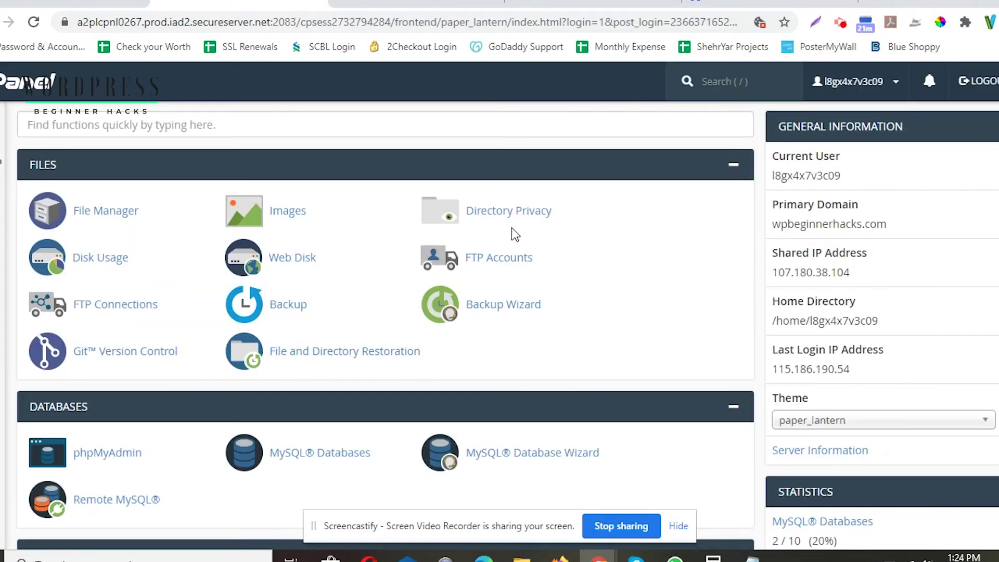
scroll(510, 234, "down", 6)
scroll(514, 266, "down", 3)
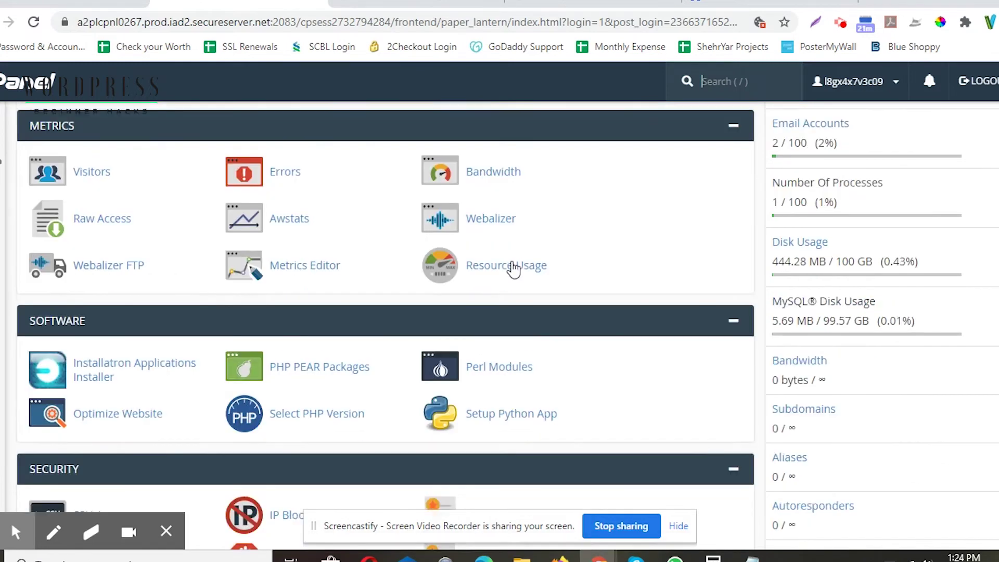
scroll(514, 267, "up", 9)
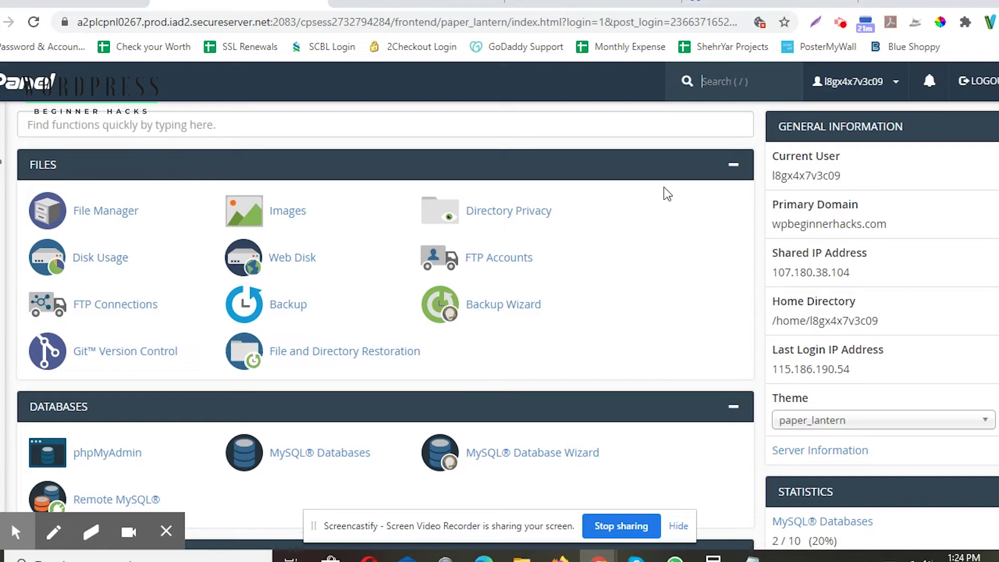
scroll(612, 217, "down", 9)
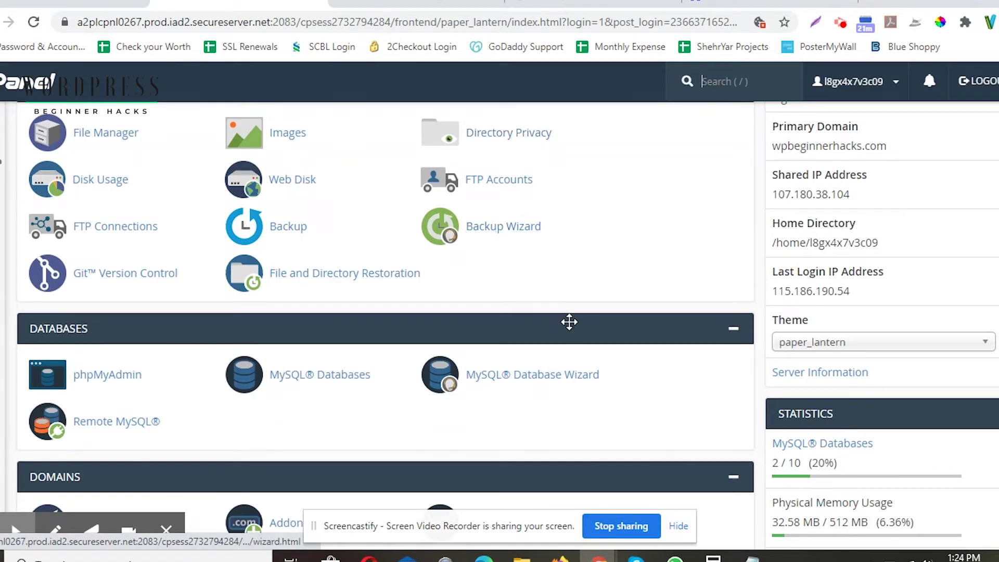
scroll(569, 323, "down", 7)
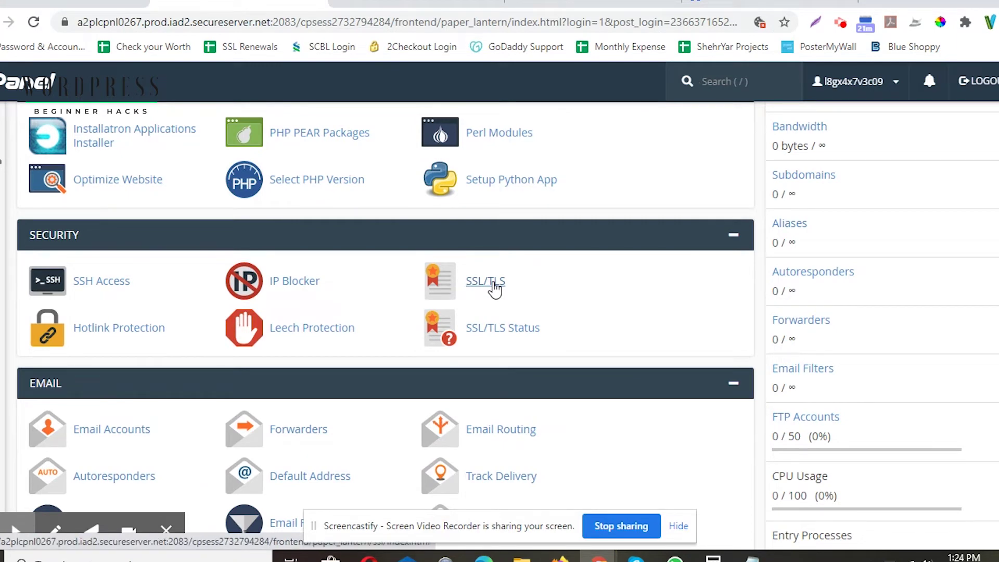
left_click(771, 3)
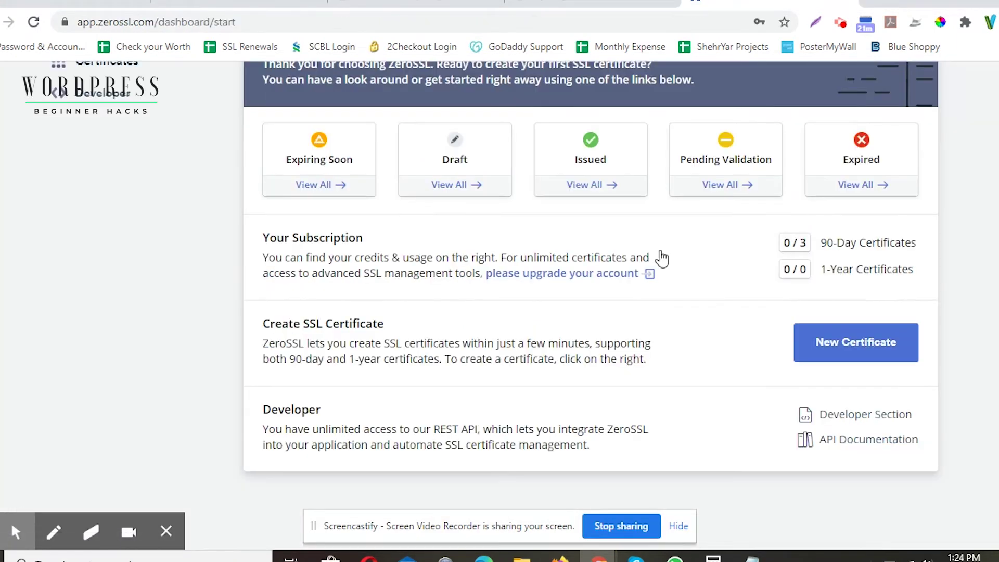
Step: Start a new certificate in ZeroSSL and scroll through its setup page
left_click(830, 343)
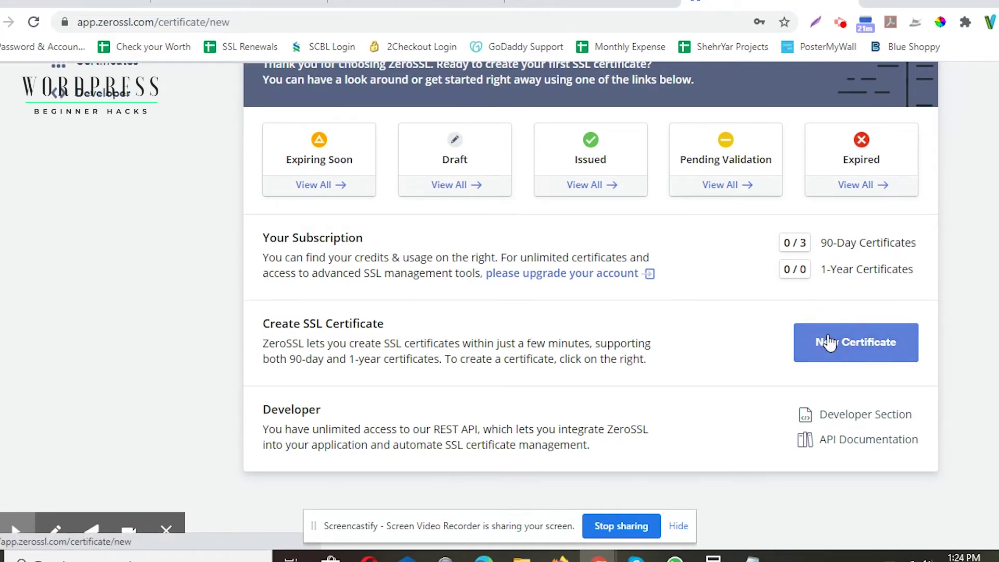
scroll(551, 197, "down", 3)
scroll(551, 195, "up", 3)
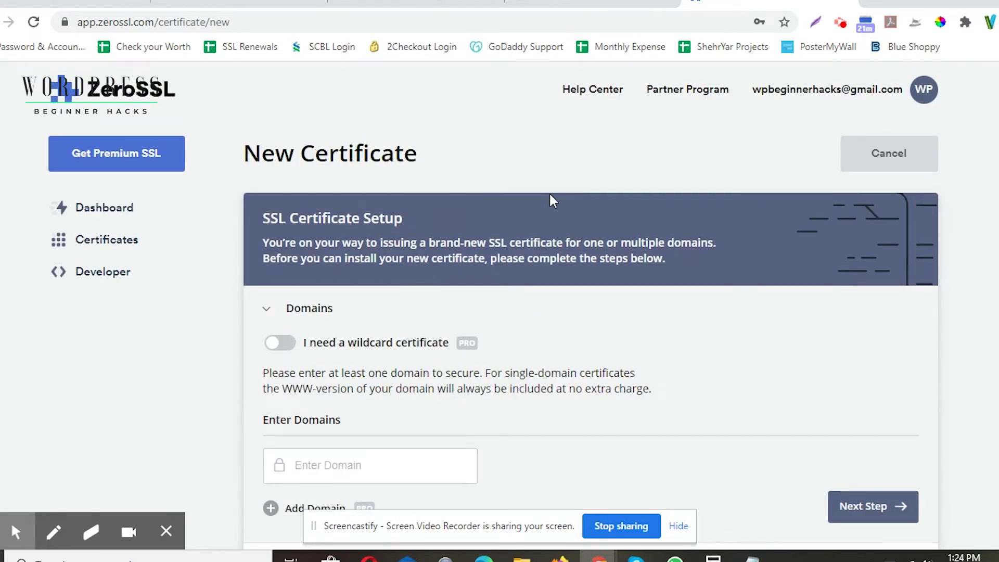
scroll(550, 197, "down", 2)
scroll(551, 197, "up", 2)
scroll(550, 197, "down", 2)
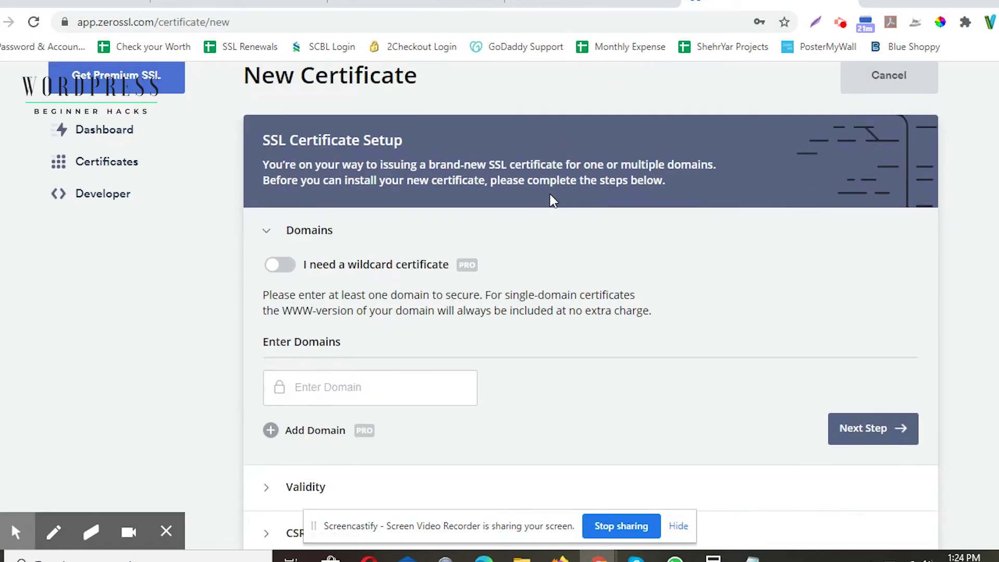
scroll(279, 247, "down", 2)
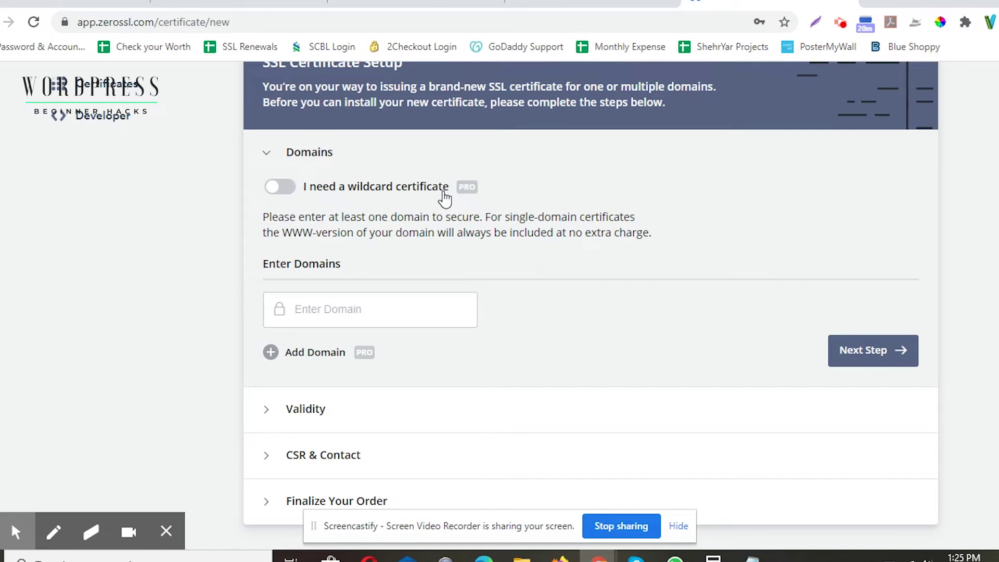
Step: Highlight the note about the free www version and focus the Enter Domain field
left_click(360, 224)
left_click_drag(411, 233, 432, 235)
left_click(431, 237)
scroll(409, 267, "down", 1)
left_click(353, 252)
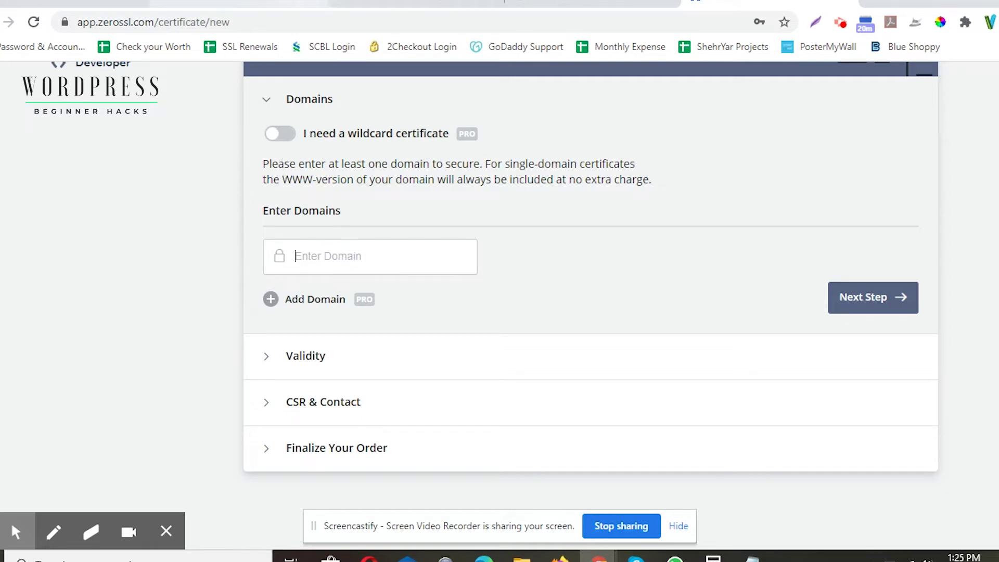
Step: Paste the blog address copied from the WordPress tab into Enter Domain
left_click(577, 5)
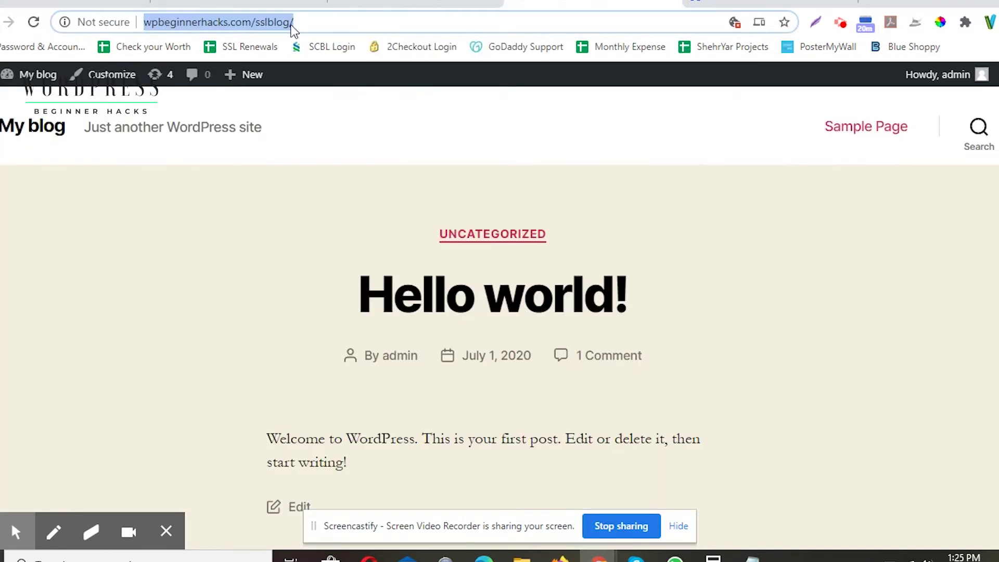
left_click(770, 5)
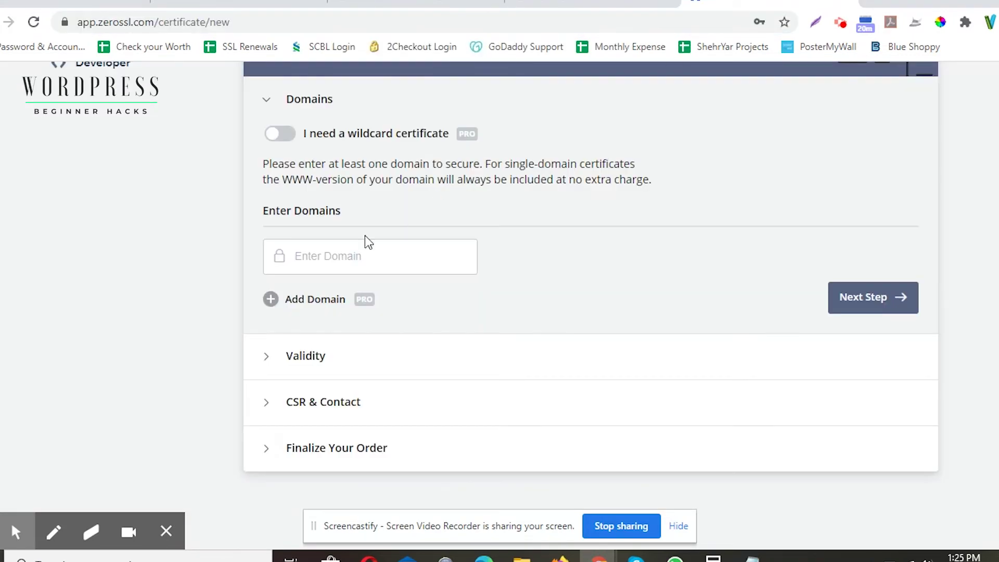
left_click(348, 252)
type("https://www.wpbeginnerhacks.com/sslblog/")
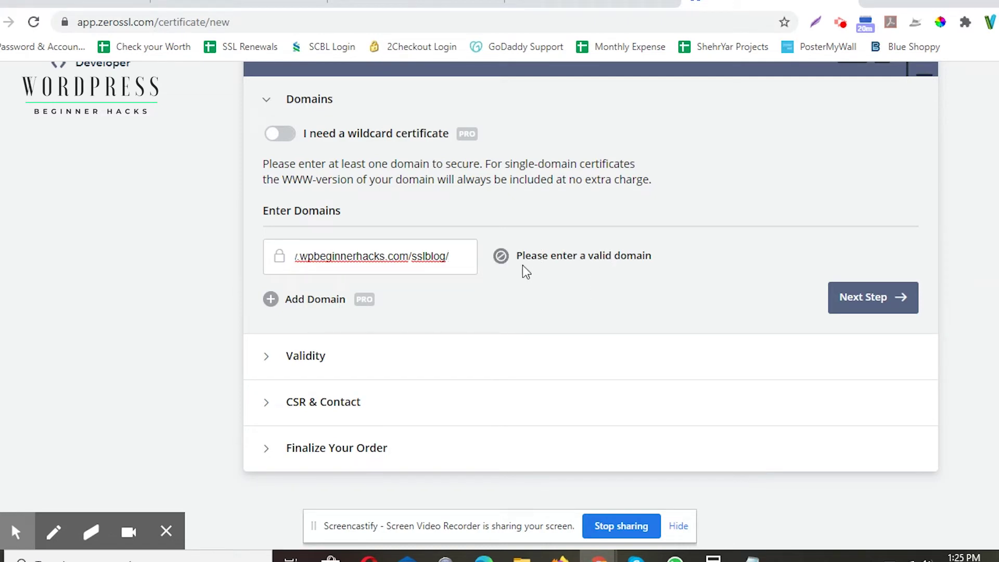
left_click(588, 264)
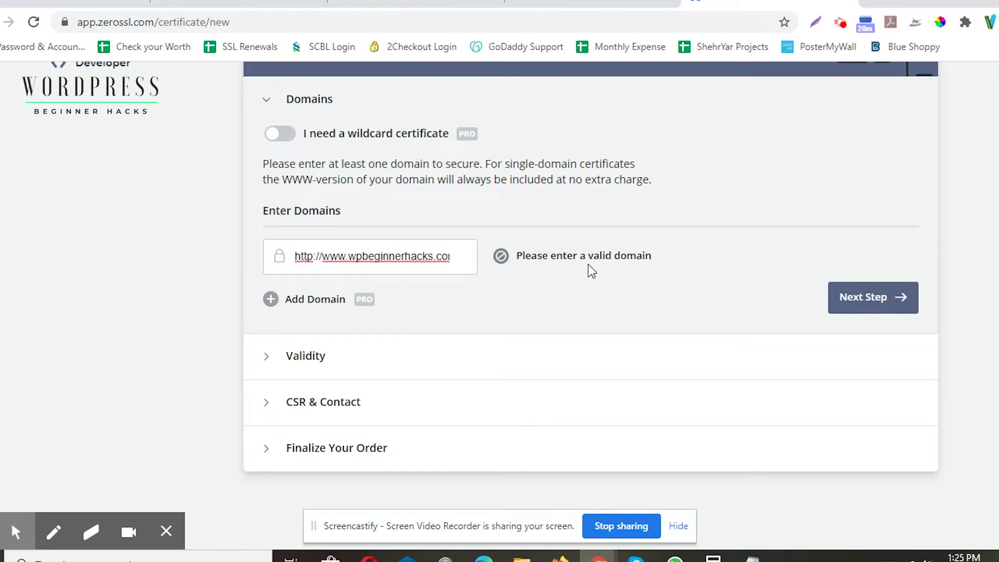
key("shift+Right")
key("shift+Right")
key("shift+Right")
key("shift+Right")
key("shift+Right")
key("shift+Right")
key("shift+Right")
key("BackSpace")
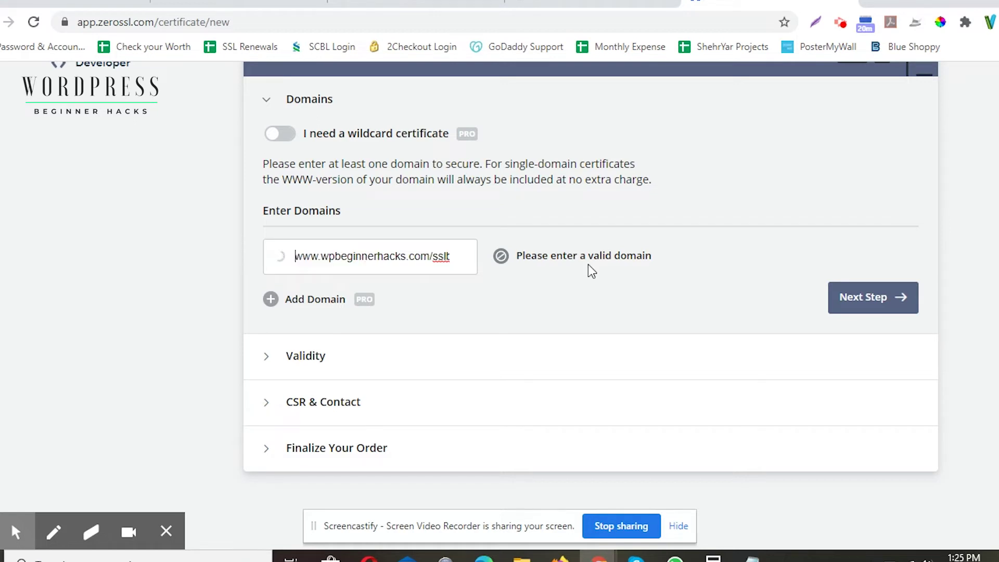
key("End")
key("shift+Left")
key("BackSpace")
key("BackSpace")
key("BackSpace")
key("BackSpace")
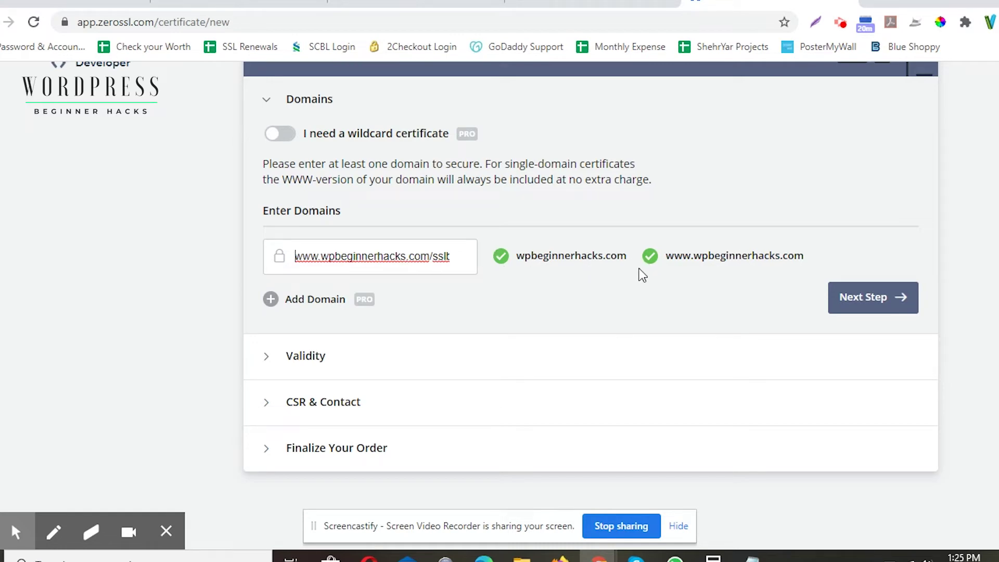
left_click(862, 297)
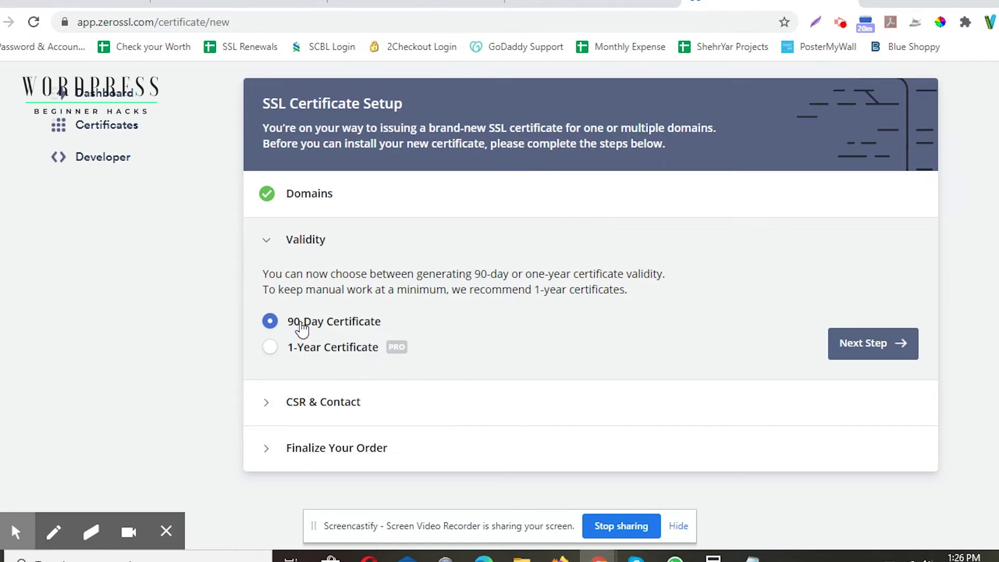
Step: Try 1-Year validity, then settle on the 90-Day Certificate and continue to CSR & Contact
left_click(296, 349)
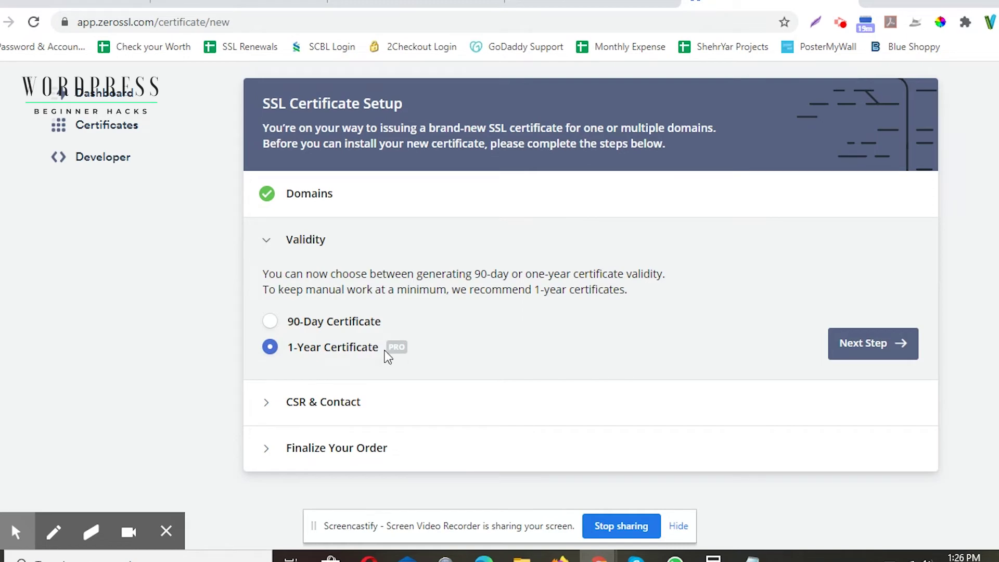
mouse_move(392, 353)
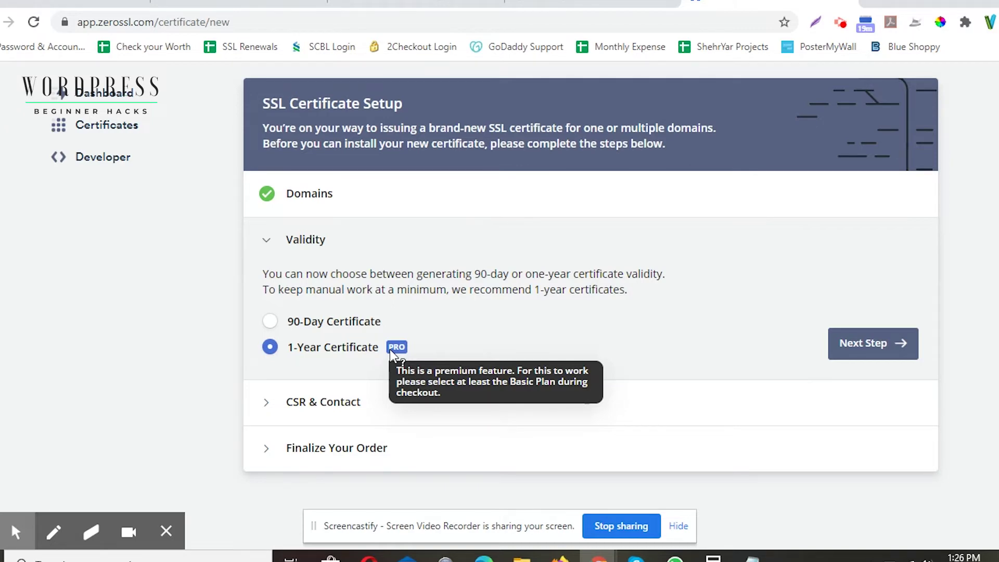
left_click(333, 320)
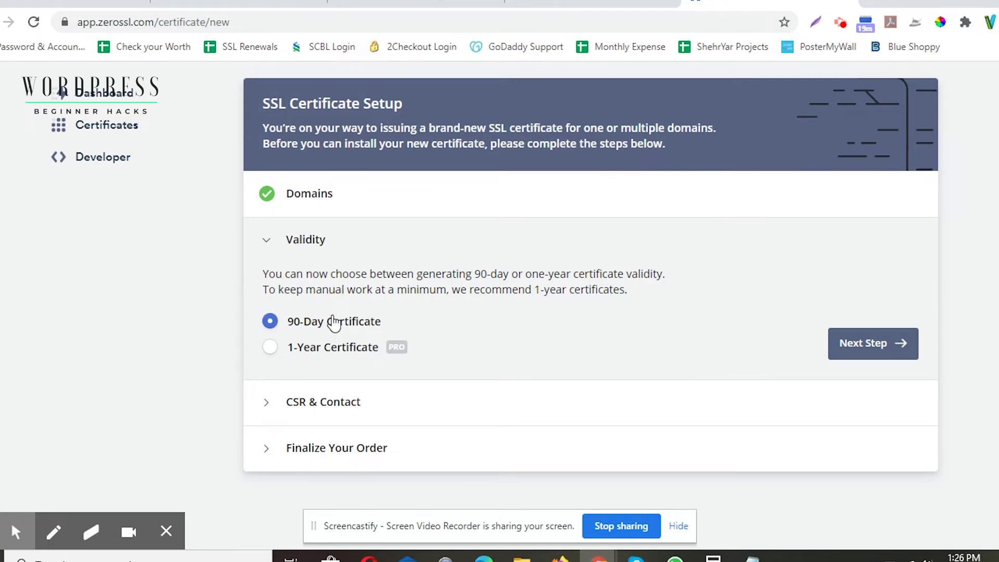
left_click(896, 352)
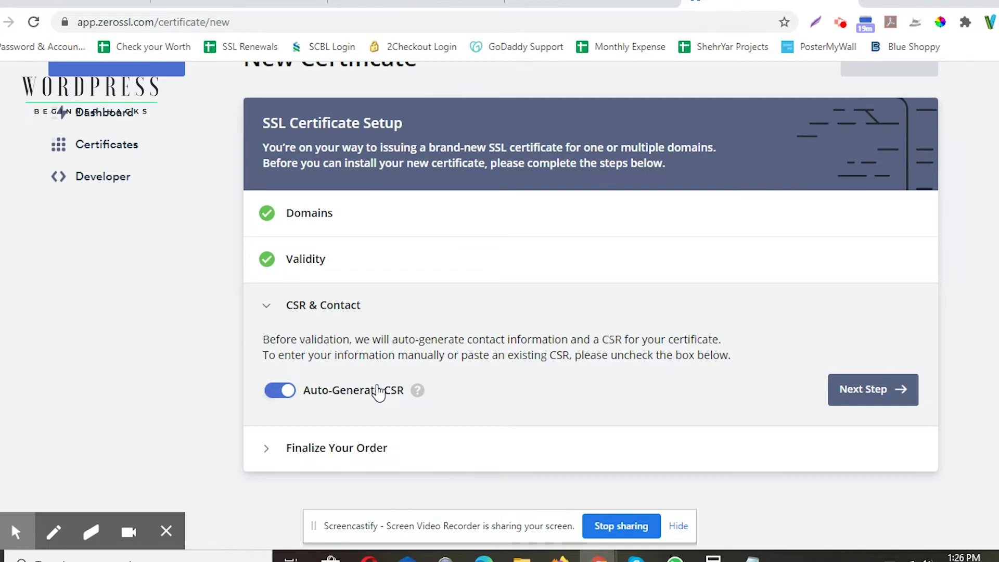
Step: Toggle Auto-Generate CSR off and back on, then continue to Finalize Your Order
mouse_move(421, 395)
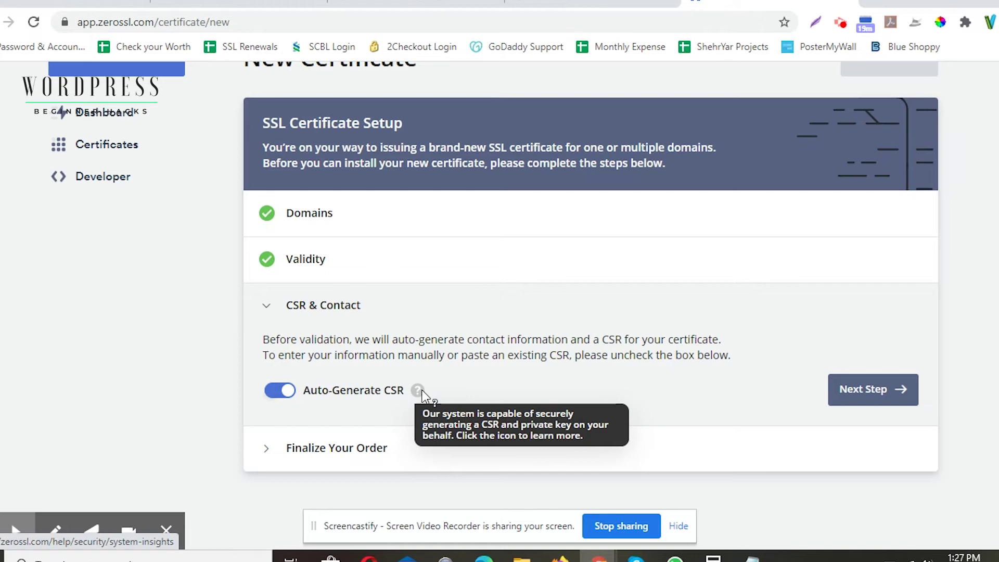
left_click(281, 392)
scroll(346, 388, "down", 2)
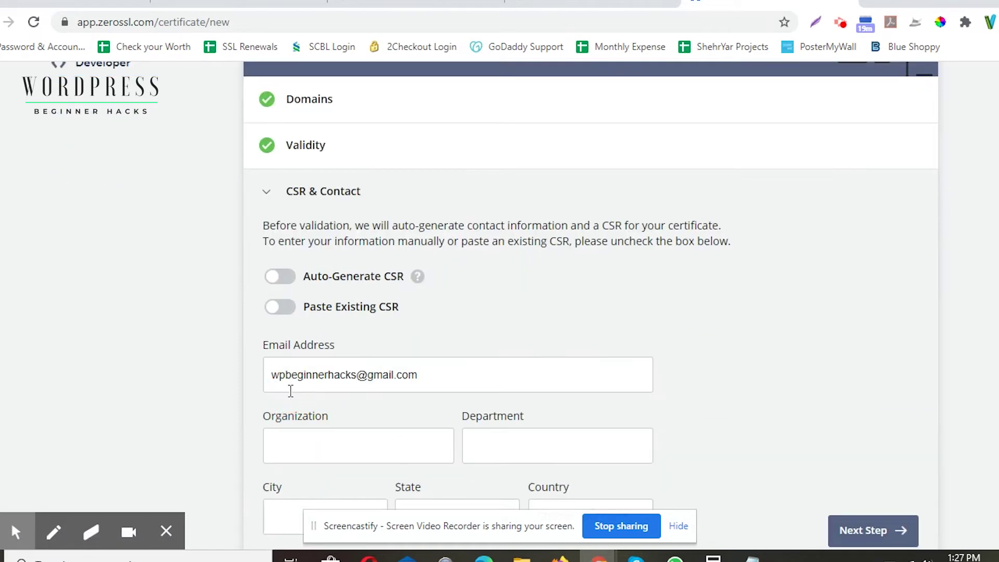
scroll(338, 378, "down", 3)
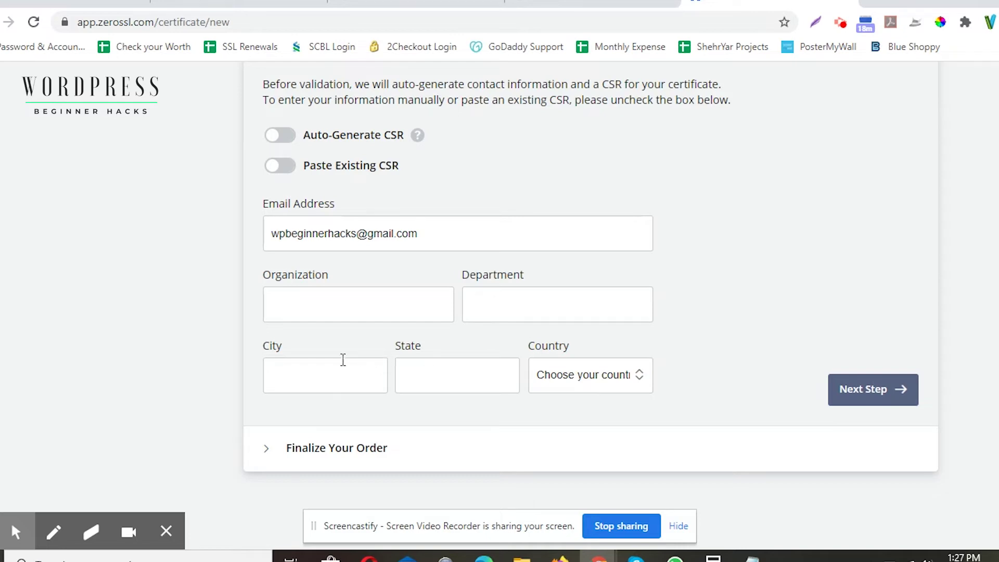
scroll(343, 360, "up", 2)
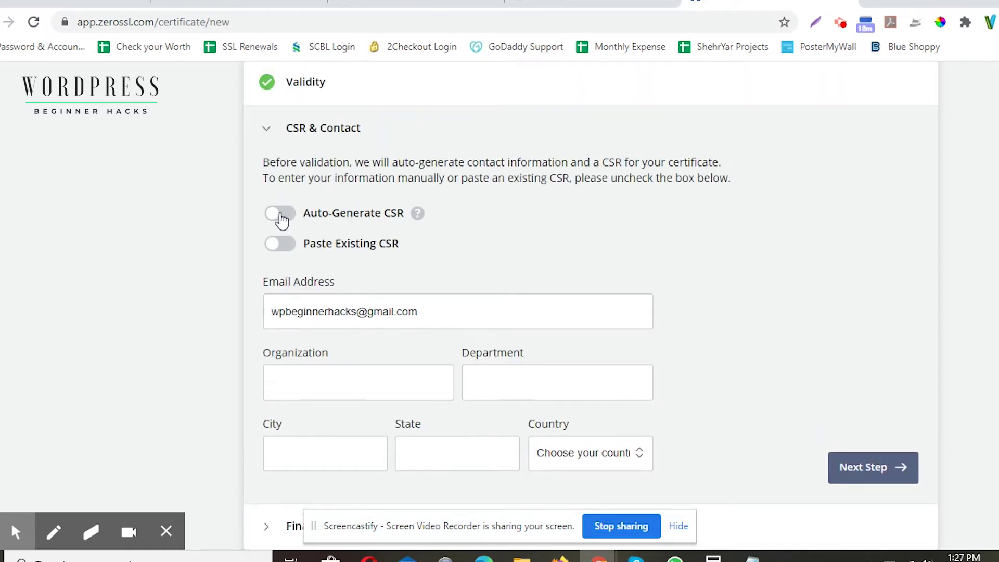
left_click(280, 214)
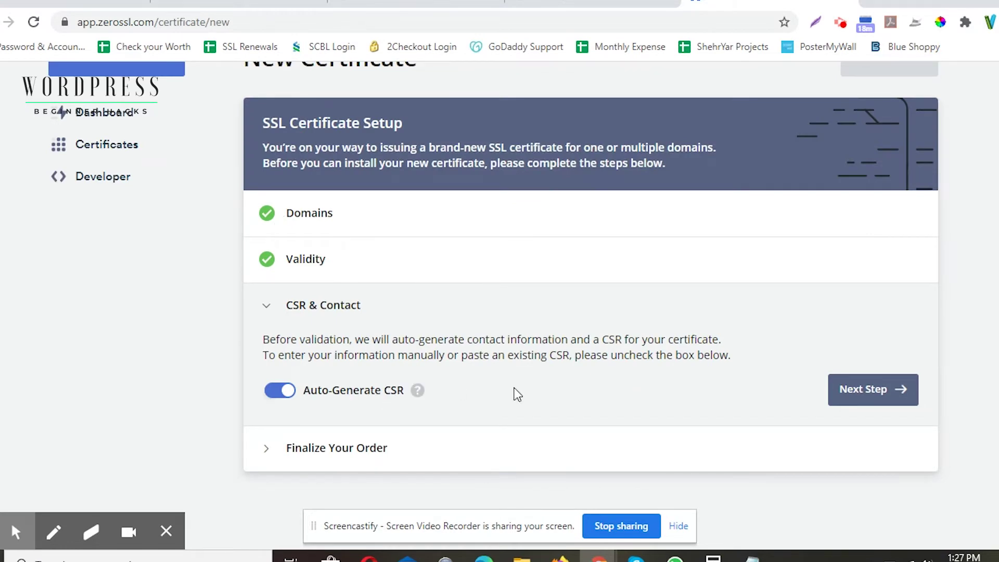
left_click(901, 390)
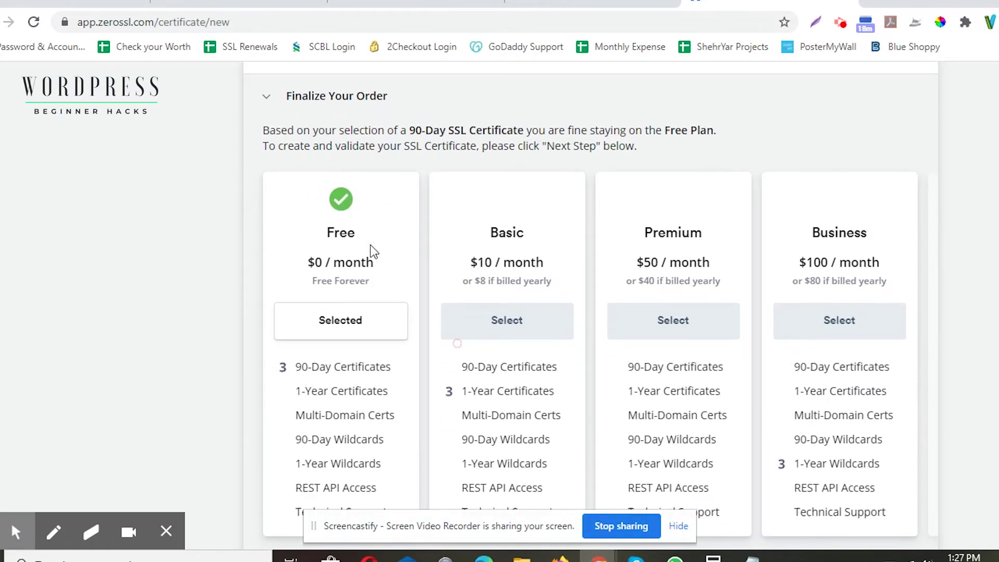
Step: Scroll through the Finalize Your Order plans, keeping the Free plan selected
scroll(334, 216, "down", 2)
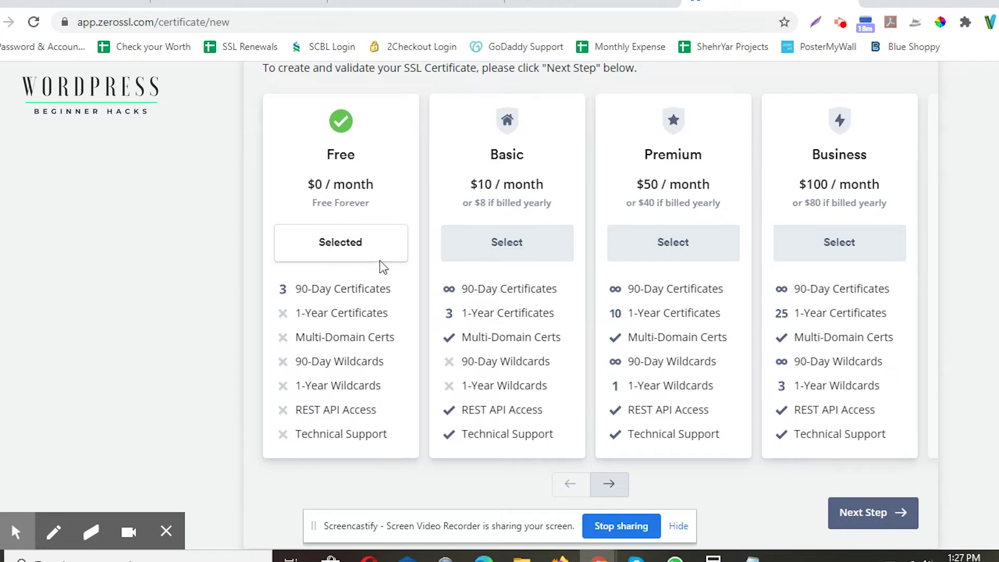
scroll(379, 266, "down", 1)
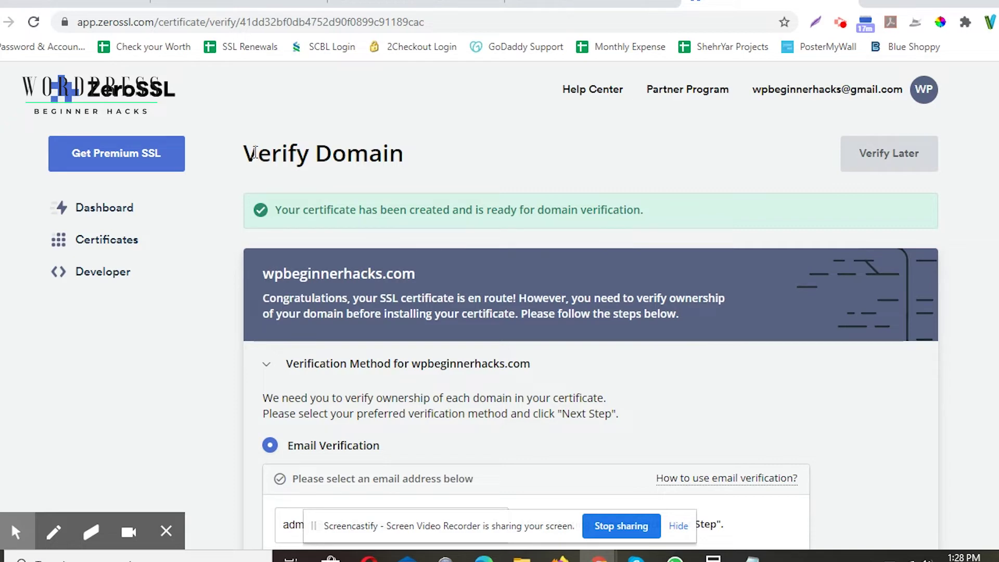
Step: Highlight the Verify Domain heading, then select DNS (CNAME) verification
left_click_drag(256, 152, 407, 141)
left_click(416, 151)
scroll(468, 239, "down", 4)
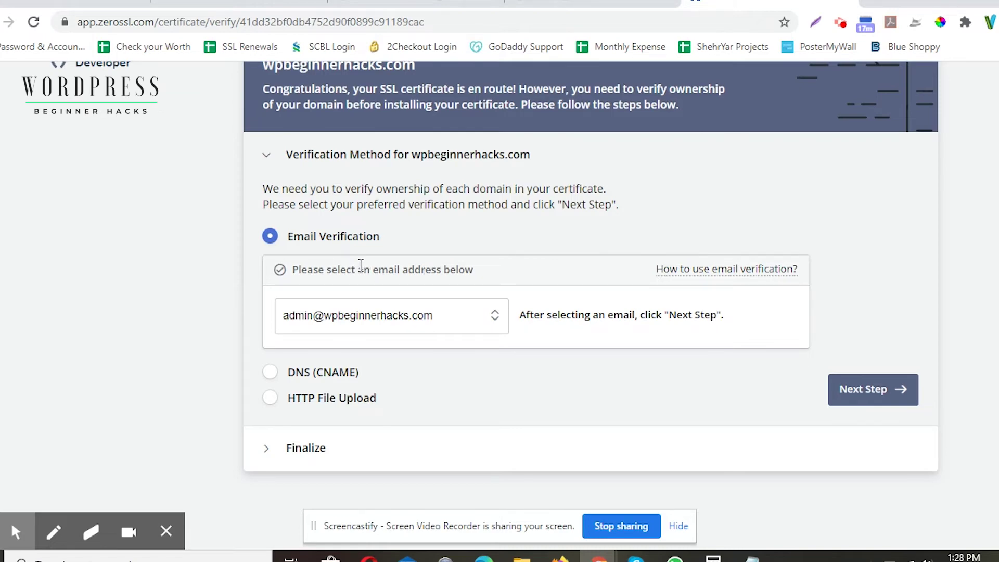
left_click(374, 364)
Step: Review the HTTP File Upload verification steps, then switch back to Email Verification
scroll(452, 355, "down", 3)
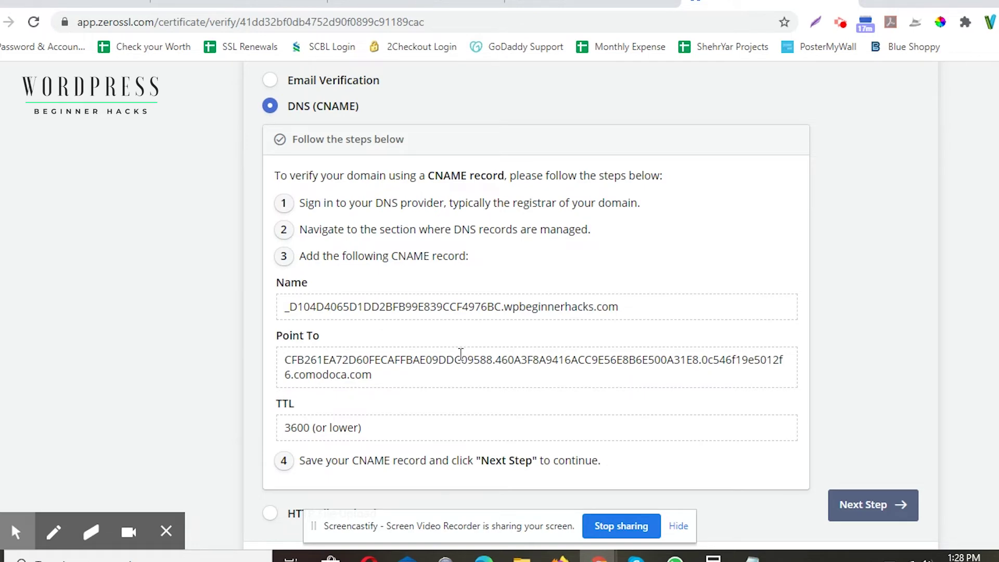
scroll(460, 354, "down", 2)
left_click(269, 401)
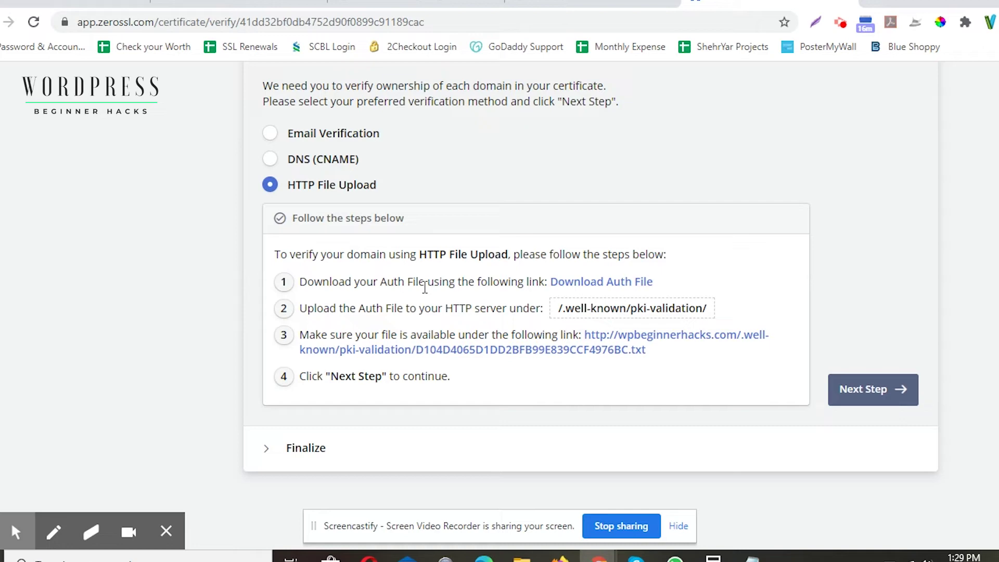
scroll(423, 287, "up", 3)
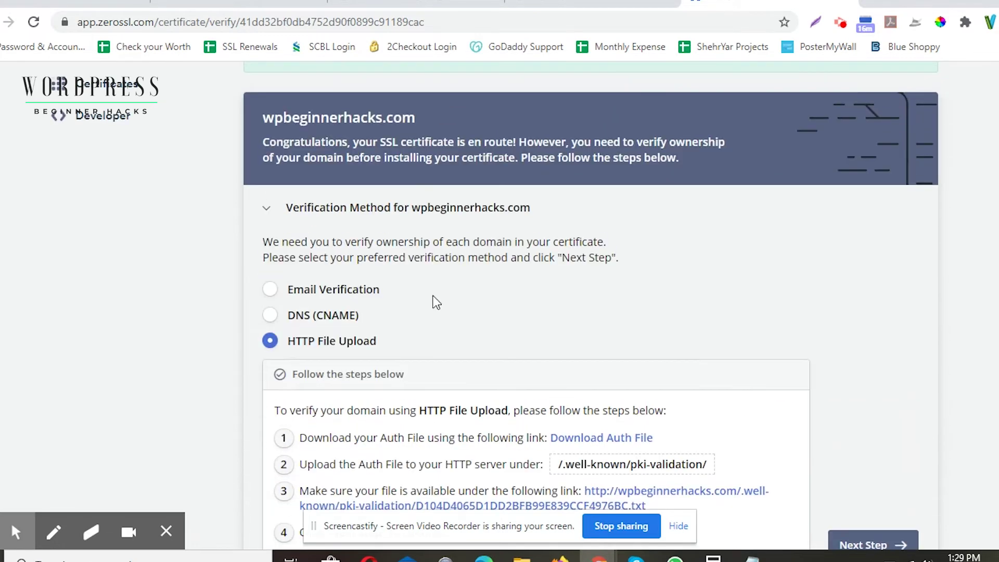
scroll(437, 301, "down", 2)
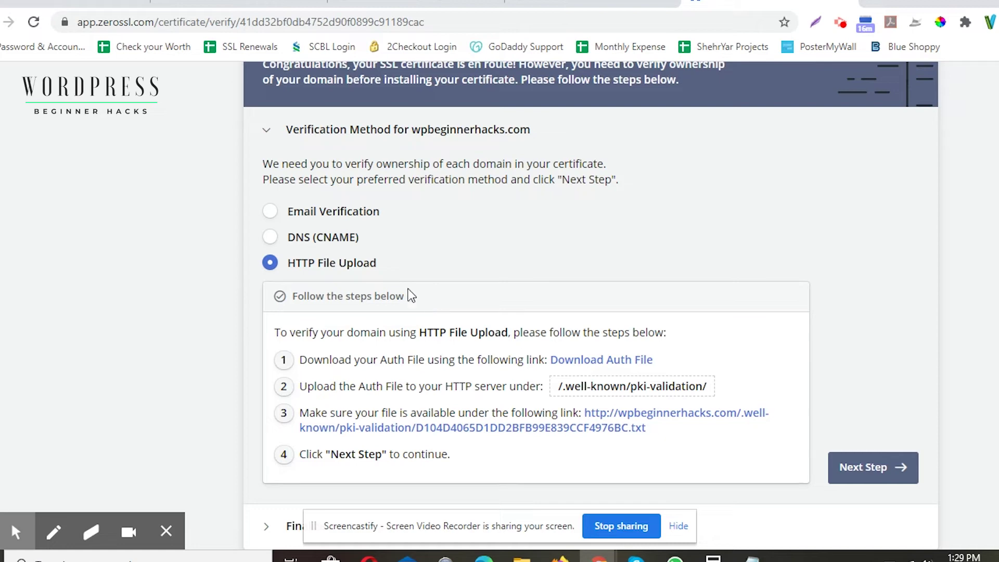
left_click(271, 212)
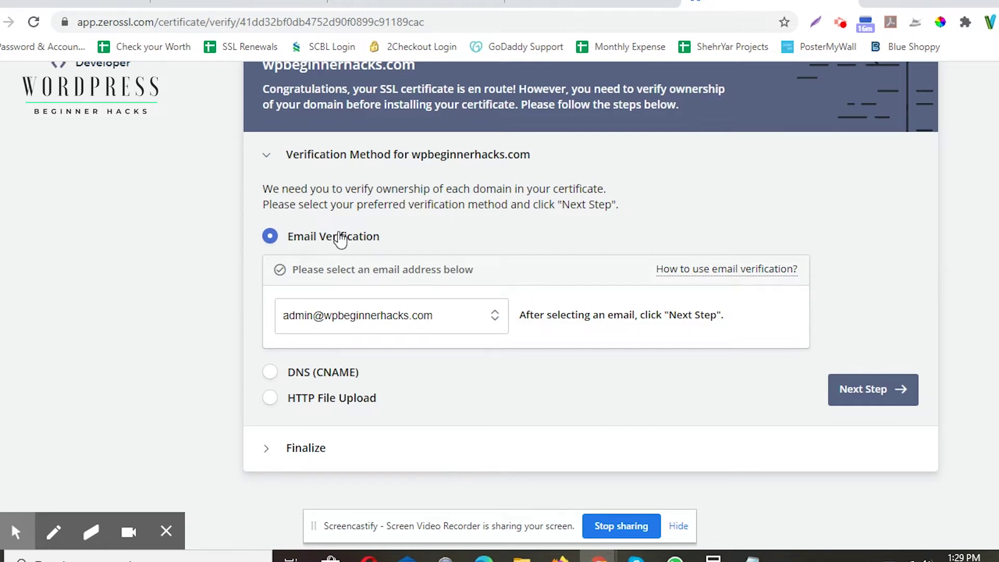
Step: Browse the five verification addresses, keep the admin address, and switch to cPanel
left_click(410, 315)
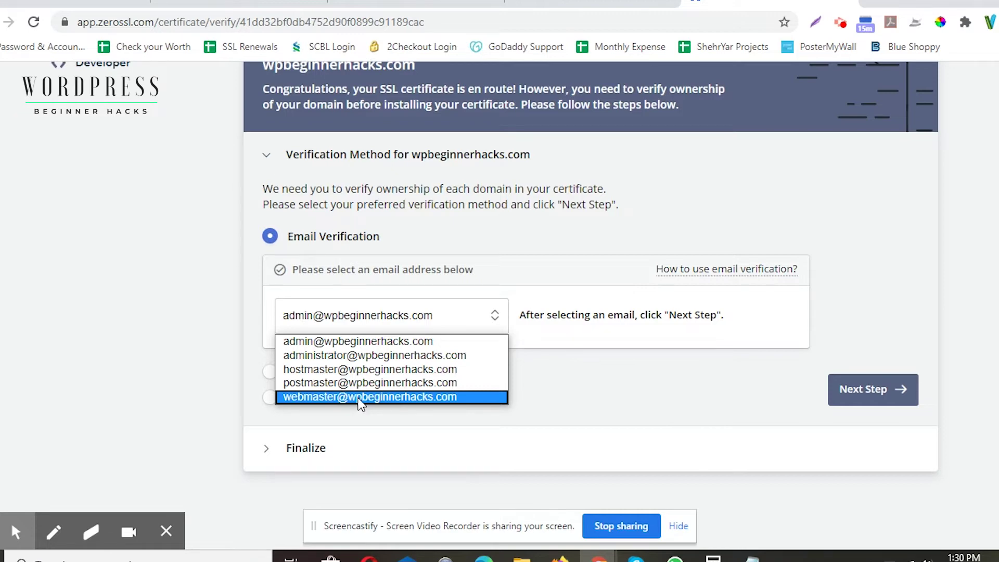
key("Up")
key("Up")
key("Up")
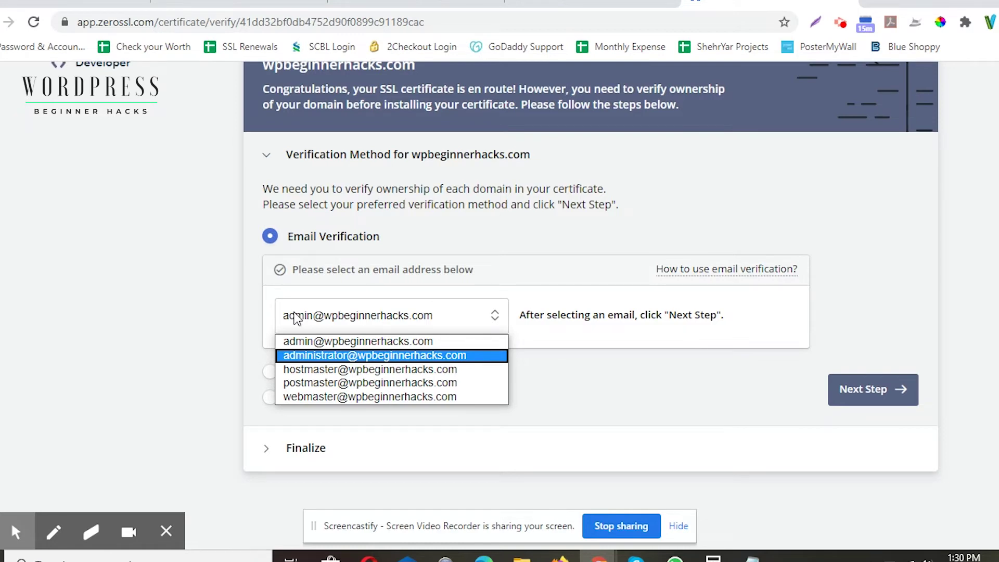
left_click(239, 4)
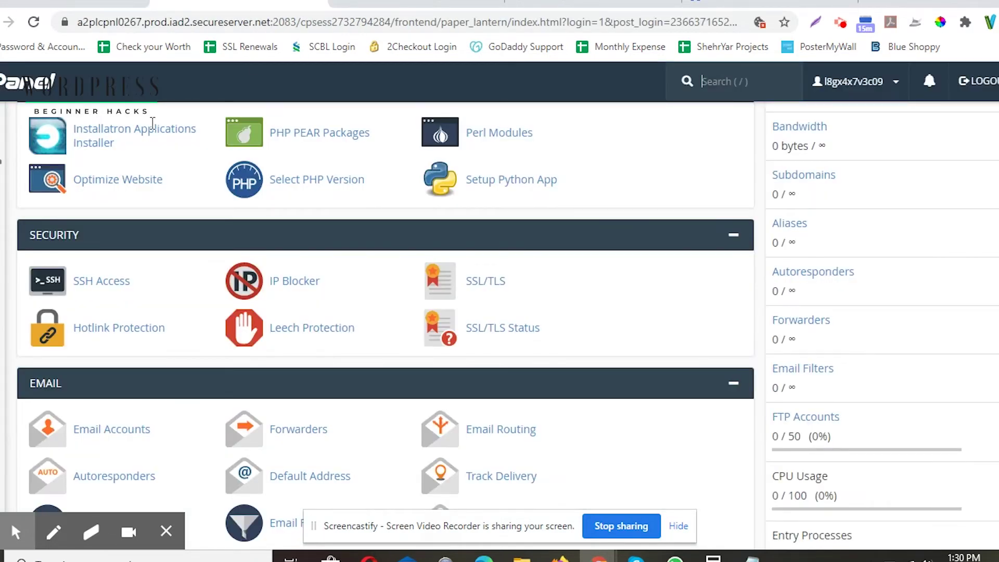
Step: Scroll to cPanel's Email section and open Email Accounts
scroll(161, 210, "up", 15)
scroll(164, 210, "down", 3)
scroll(164, 210, "down", 12)
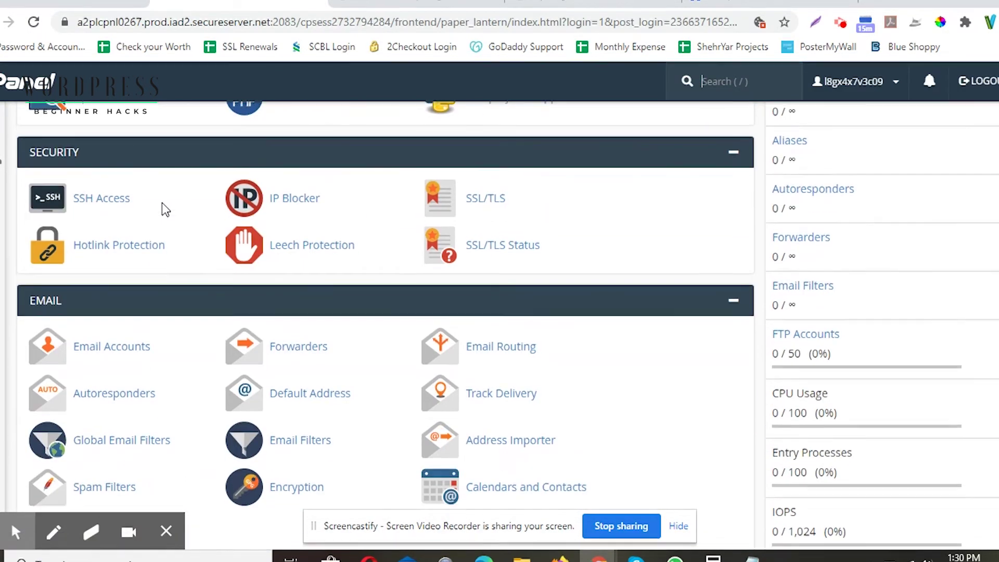
scroll(165, 209, "down", 3)
left_click(110, 197)
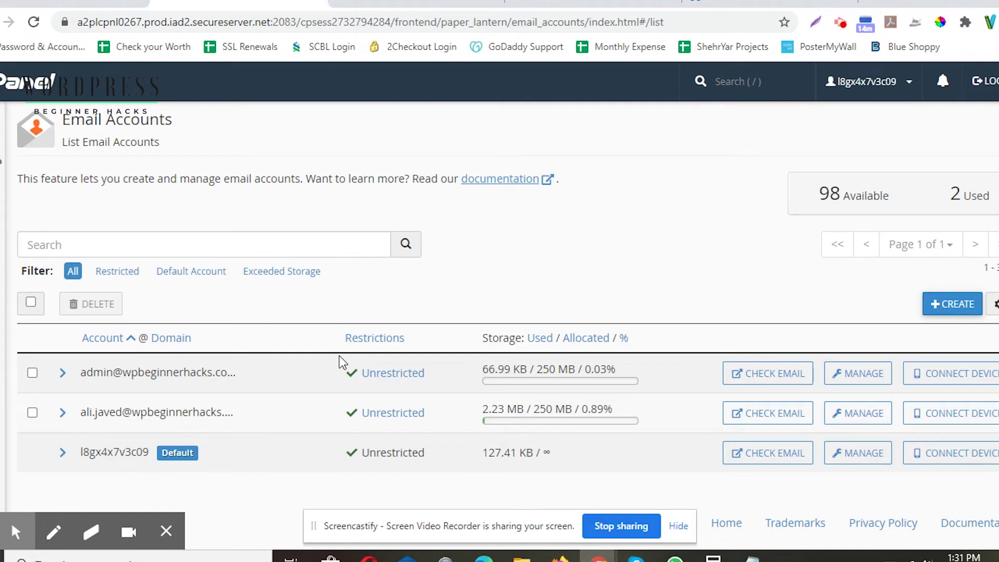
Step: Open a new email account form for wpbeginnerhacks.com, keeping the admin verification address selected
left_click_drag(79, 373, 289, 396)
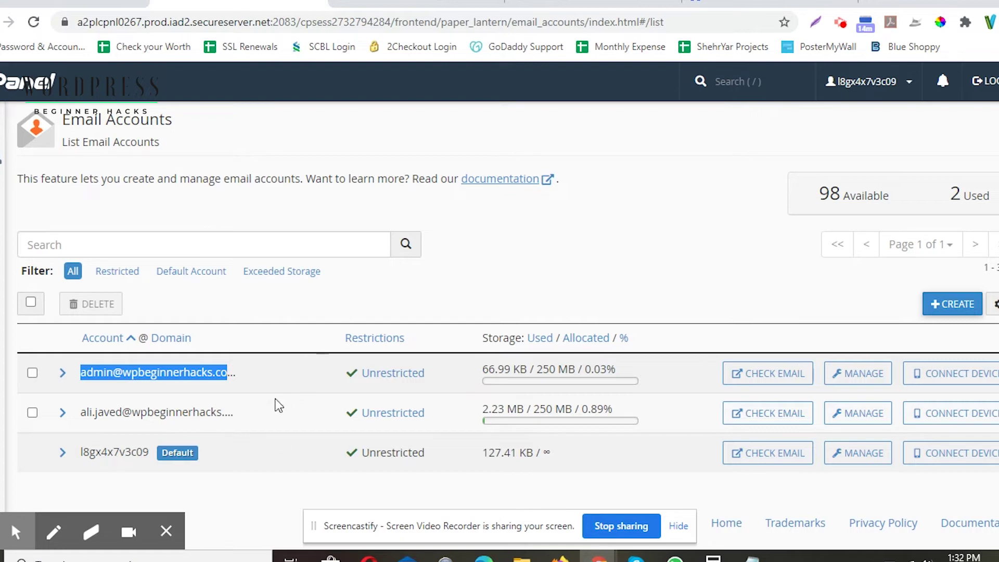
left_click(934, 304)
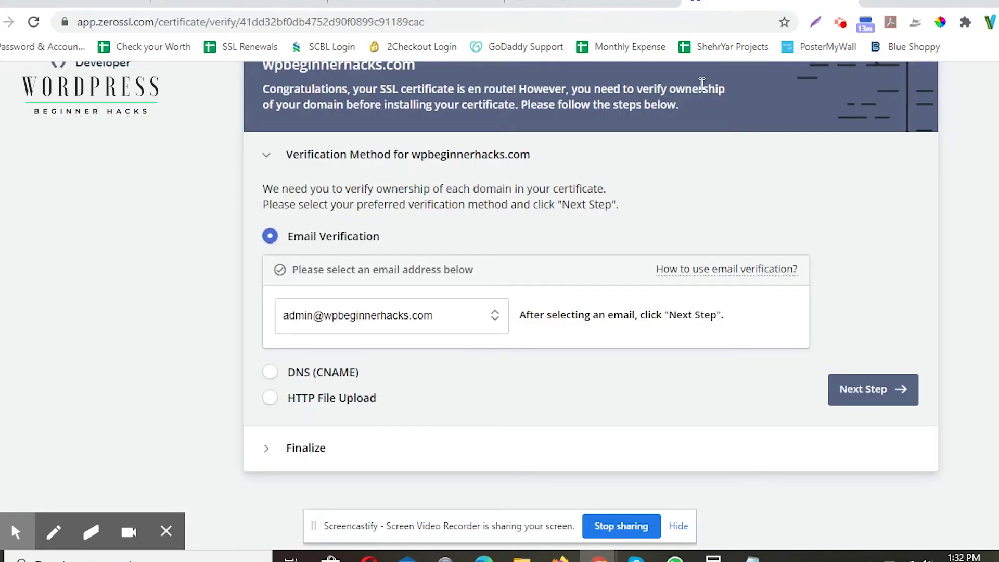
left_click(451, 314)
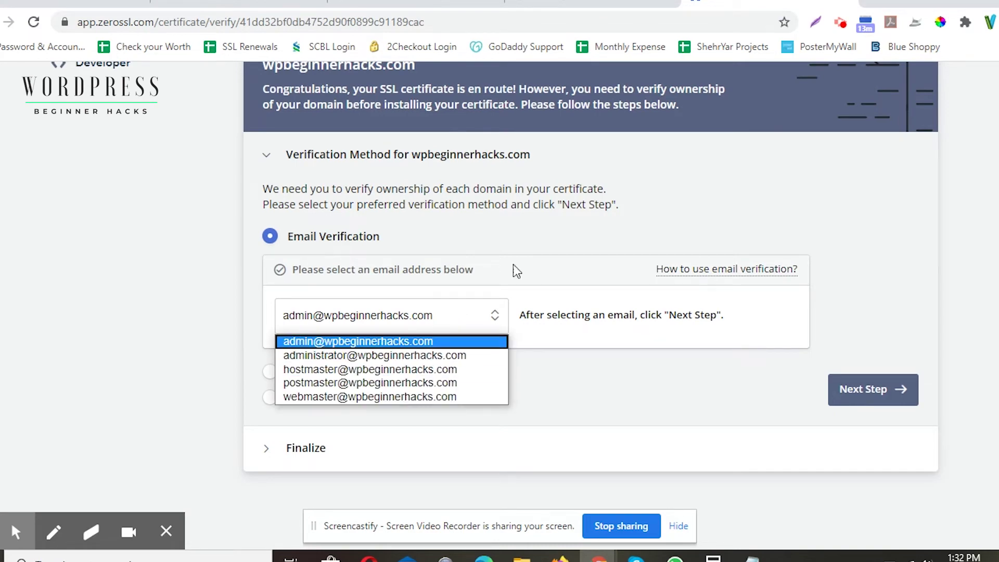
left_click(406, 341)
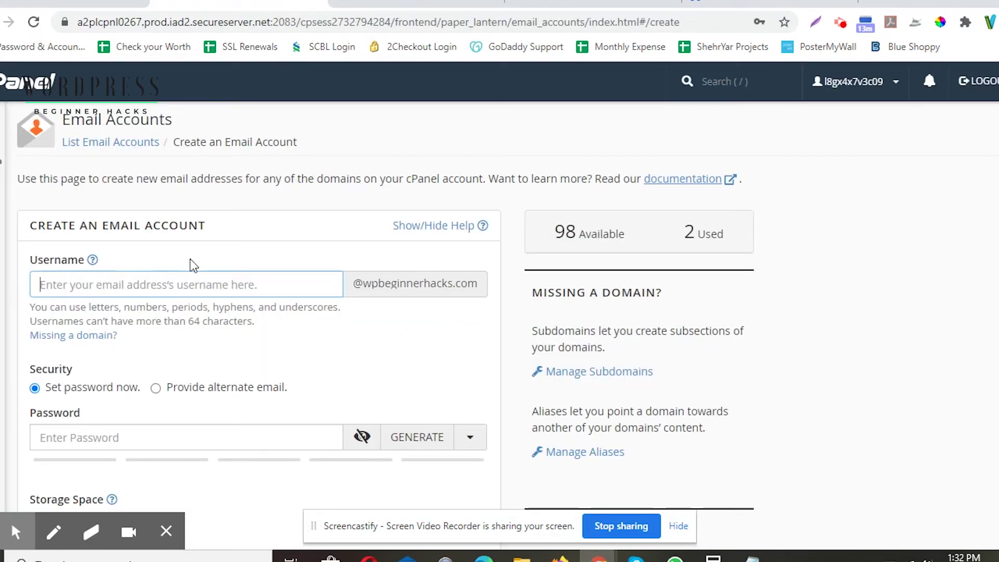
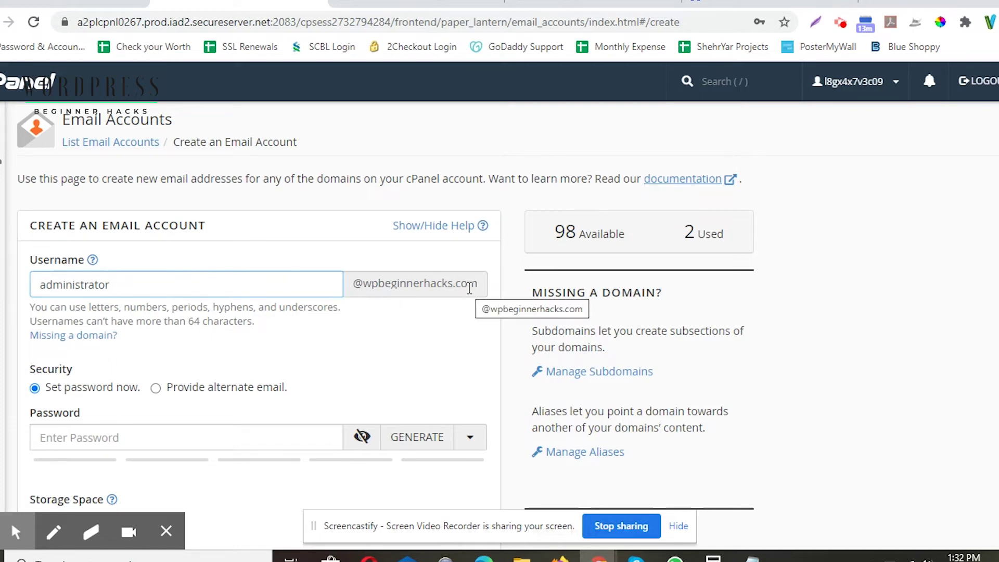
left_click(397, 282)
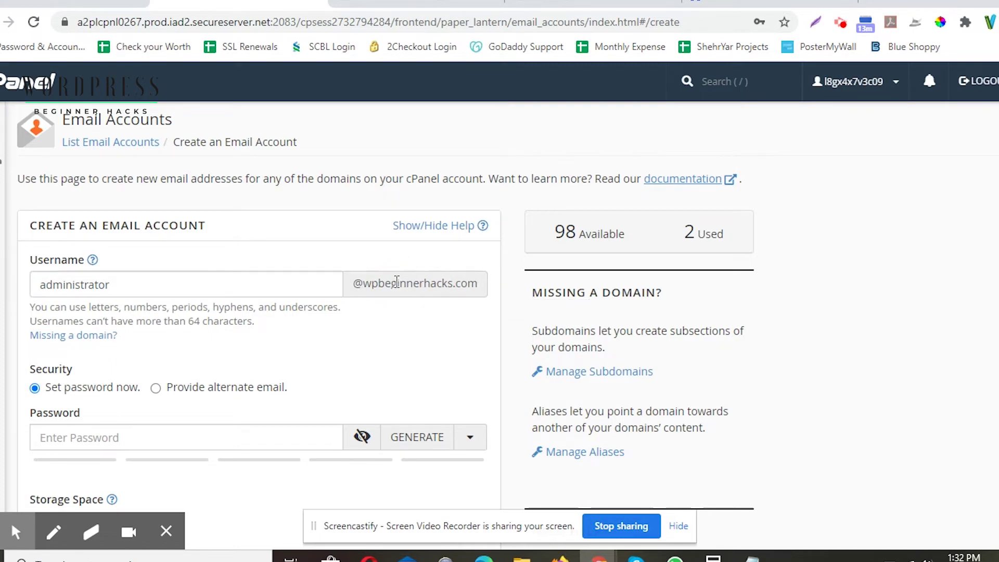
scroll(380, 290, "down", 2)
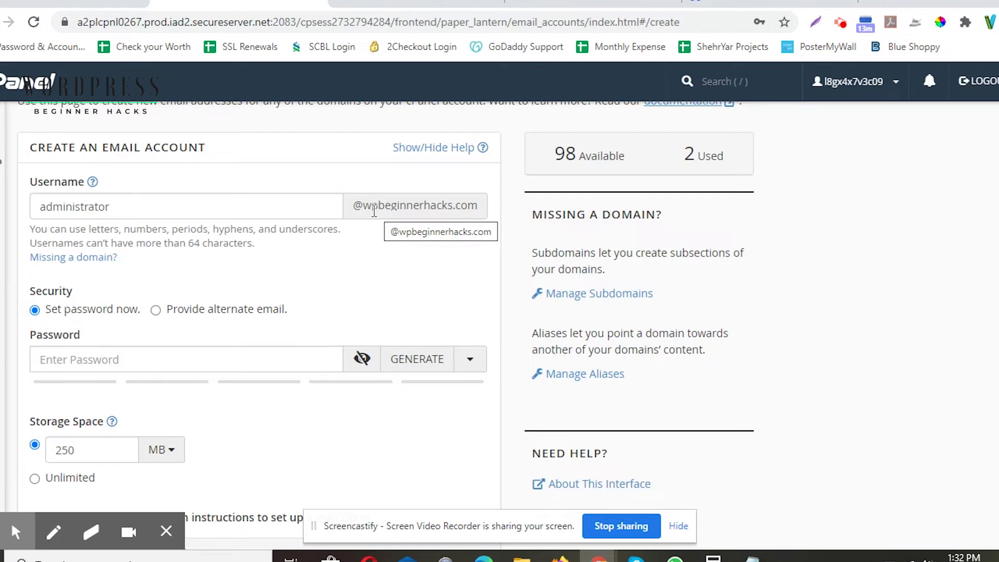
left_click(356, 204)
left_click_drag(437, 211, 486, 204)
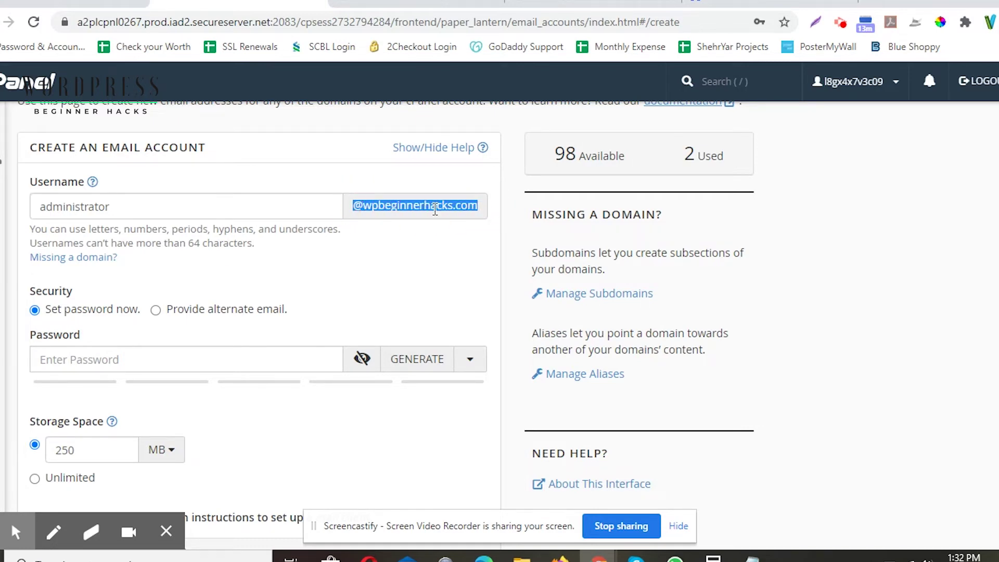
scroll(365, 271, "down", 3)
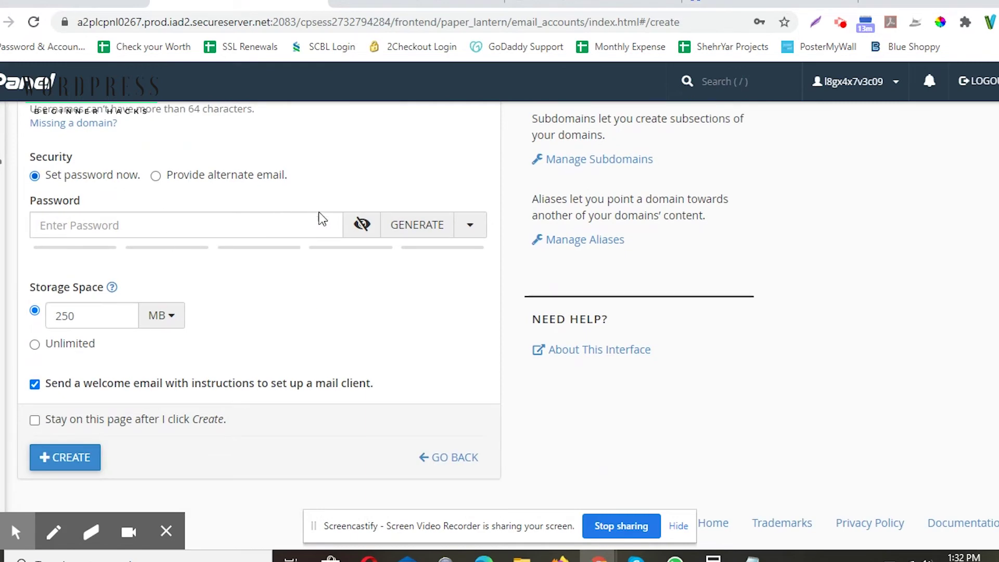
Step: Generate a strength-100 password for the administrator mailbox, keeping 250 MB and the welcome email
left_click(411, 224)
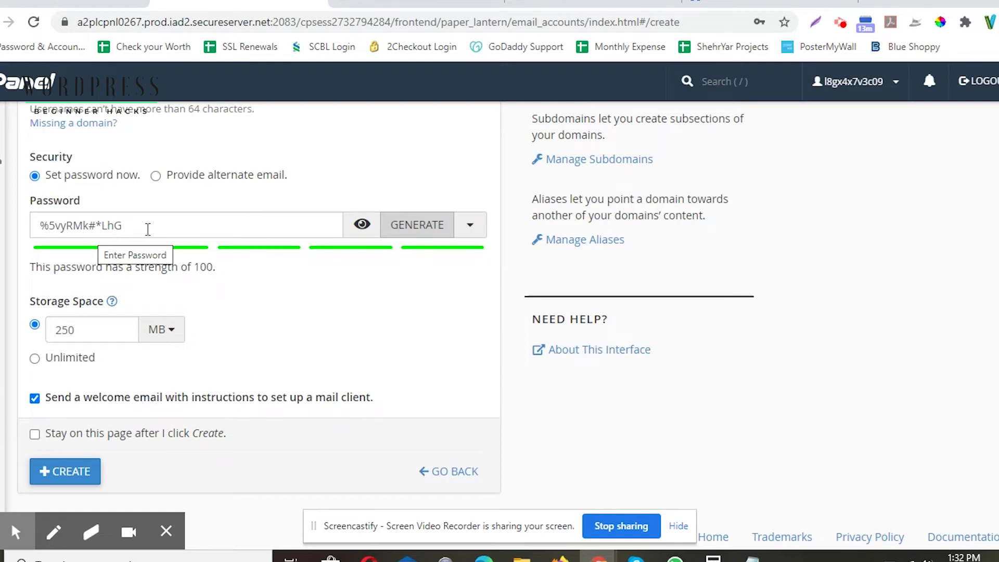
scroll(151, 228, "up", 3)
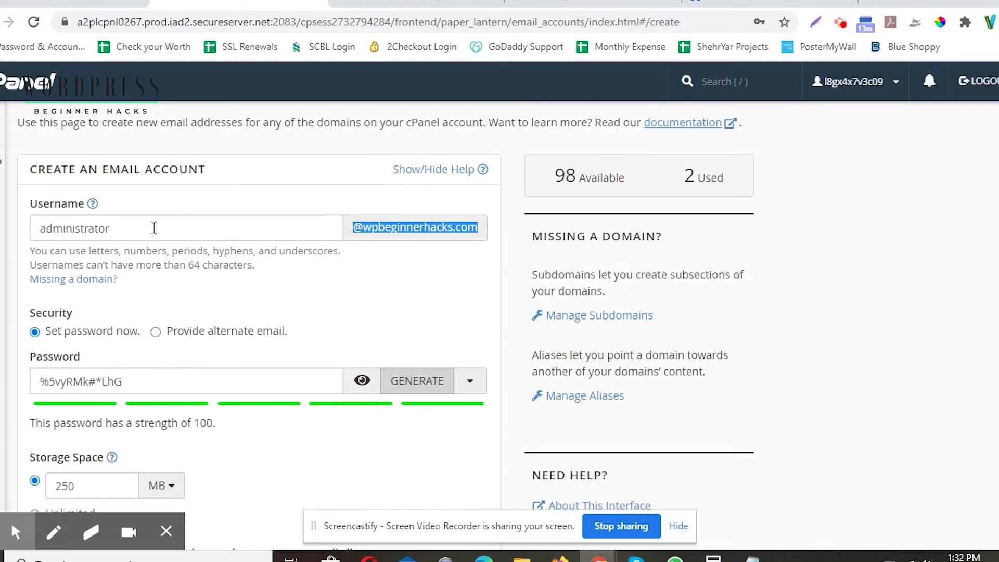
left_click(120, 229)
left_click_drag(86, 230, 2, 229)
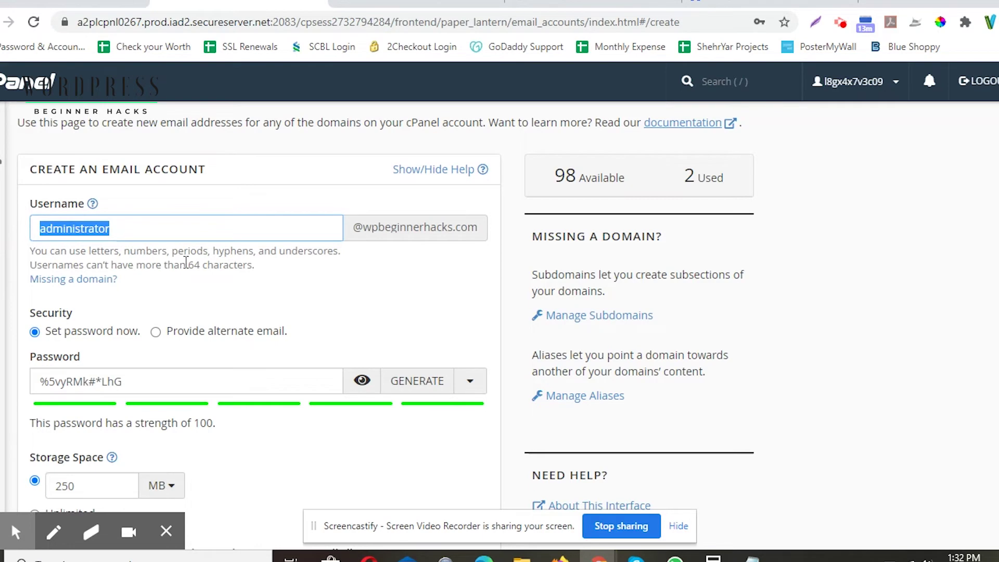
scroll(177, 307, "down", 3)
left_click_drag(134, 227, 25, 225)
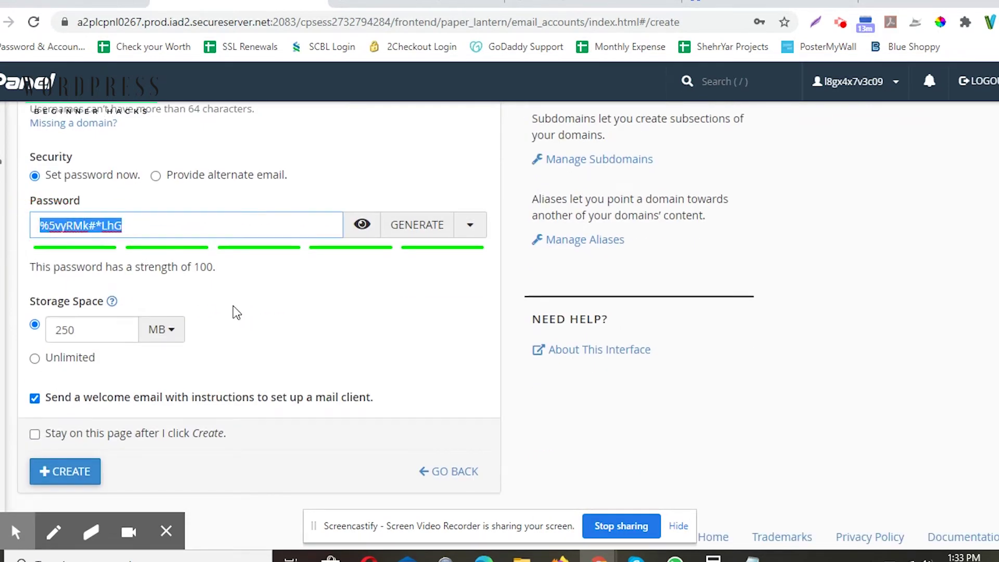
scroll(234, 312, "down", 1)
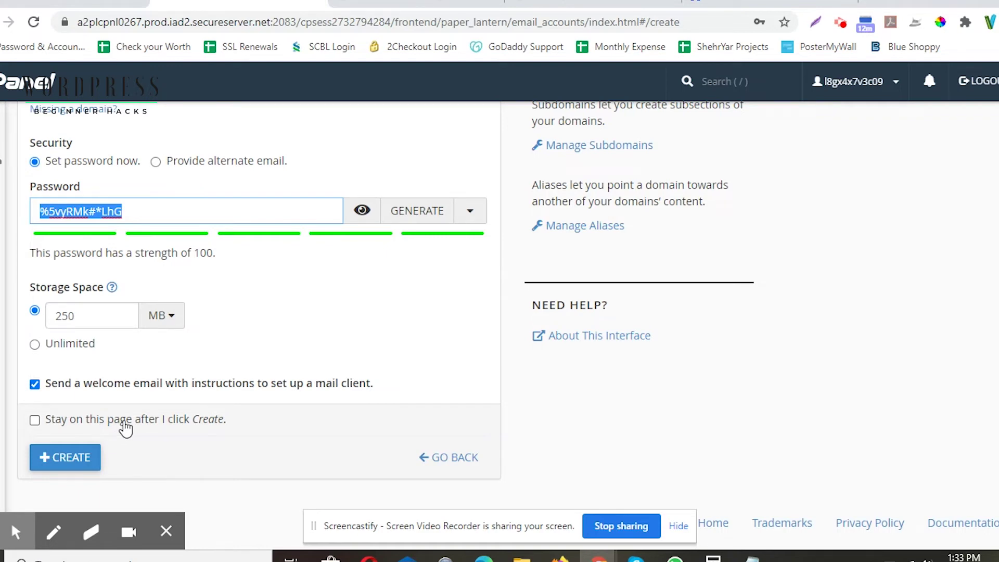
Step: Create the administrator mailbox and dismiss Chrome's save-password prompt
left_click(88, 459)
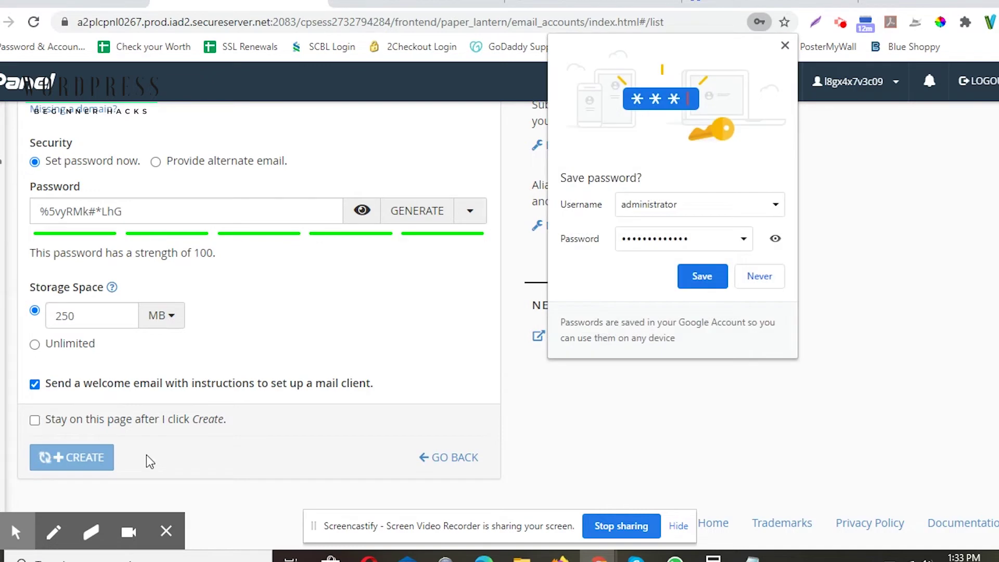
left_click(784, 47)
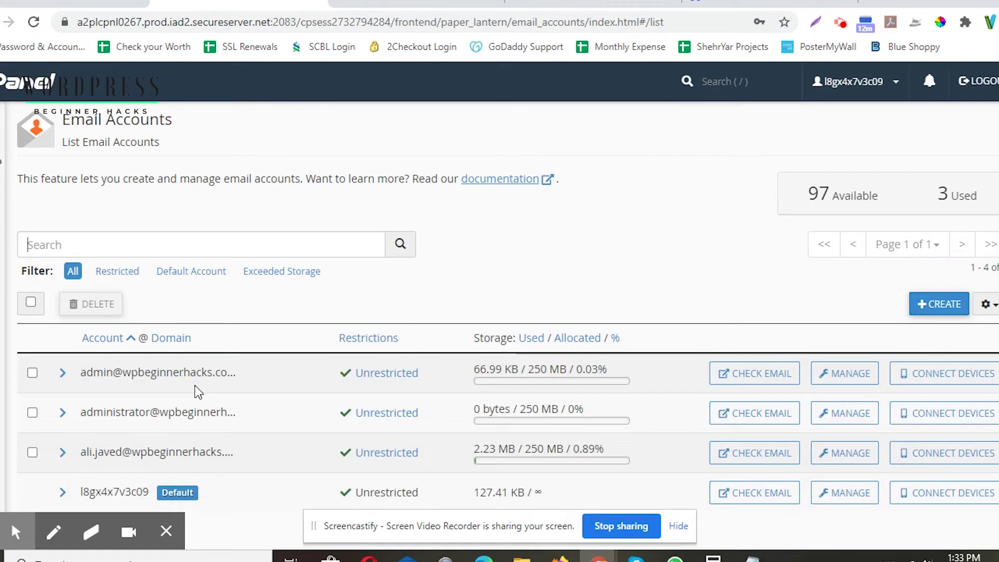
scroll(147, 405, "down", 1)
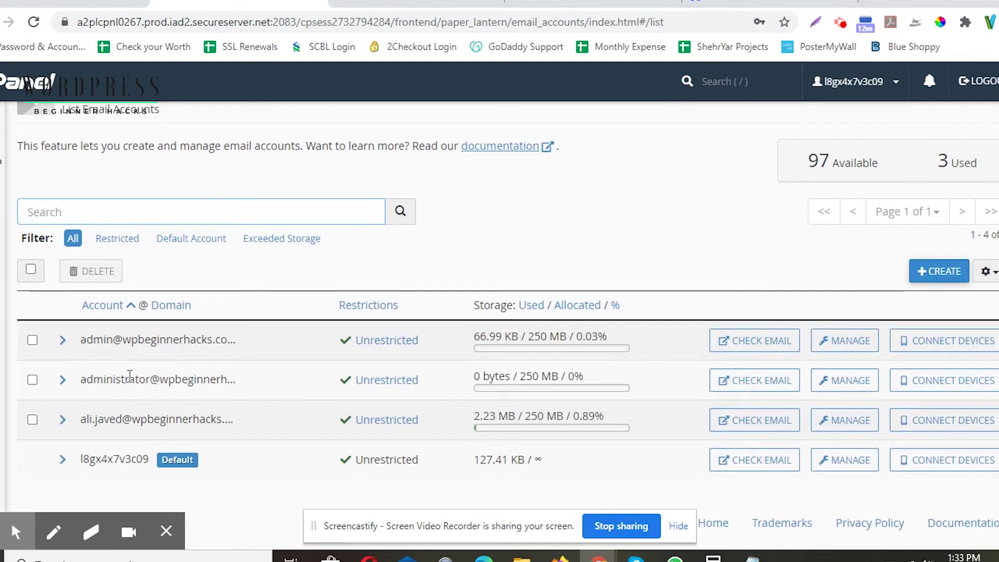
left_click_drag(81, 381, 237, 380)
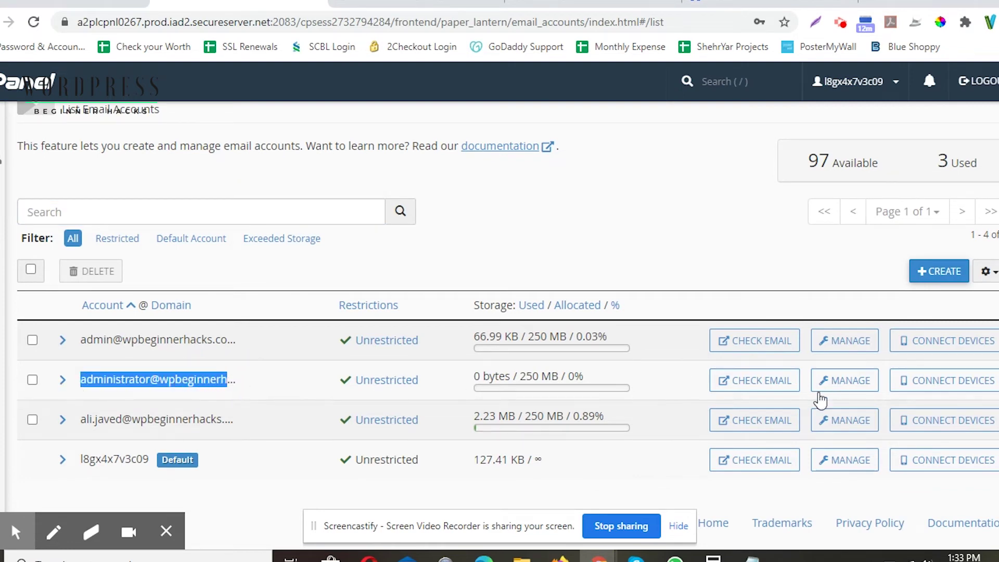
left_click(741, 381)
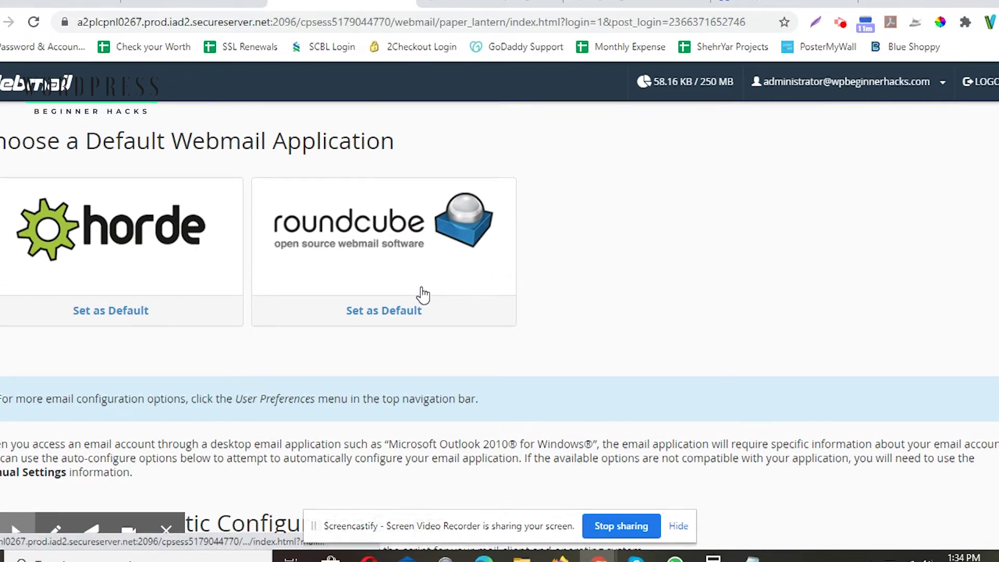
Step: Open the administrator inbox in Roundcube, view the cPanel configuration email, then return to ZeroSSL
left_click(335, 246)
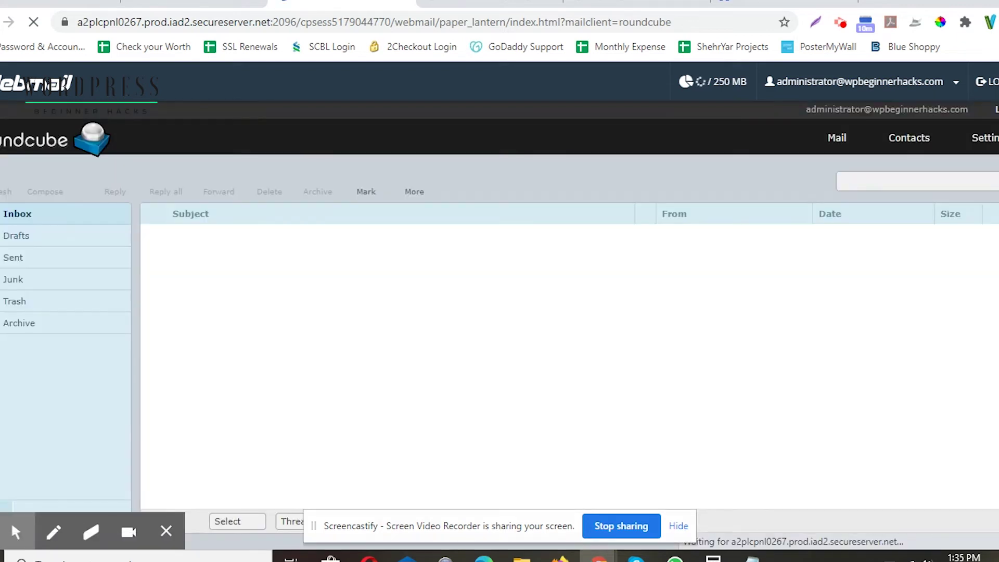
left_click(78, 531)
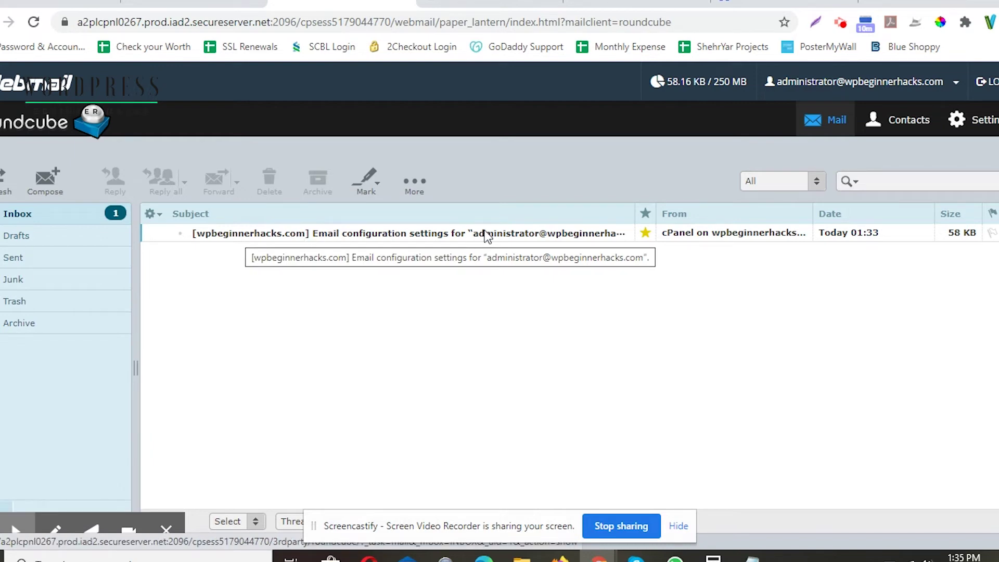
left_click(420, 236)
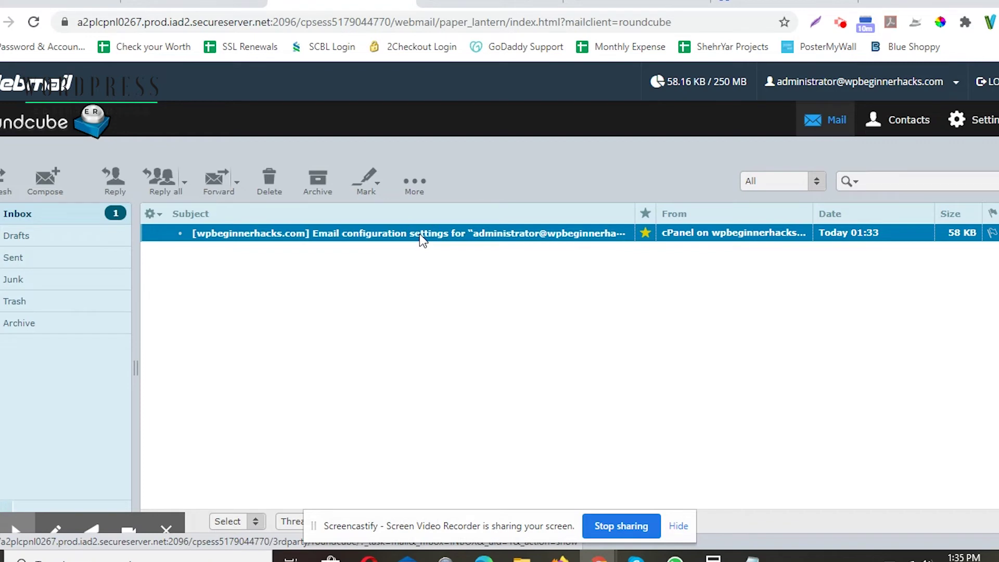
left_click(420, 237)
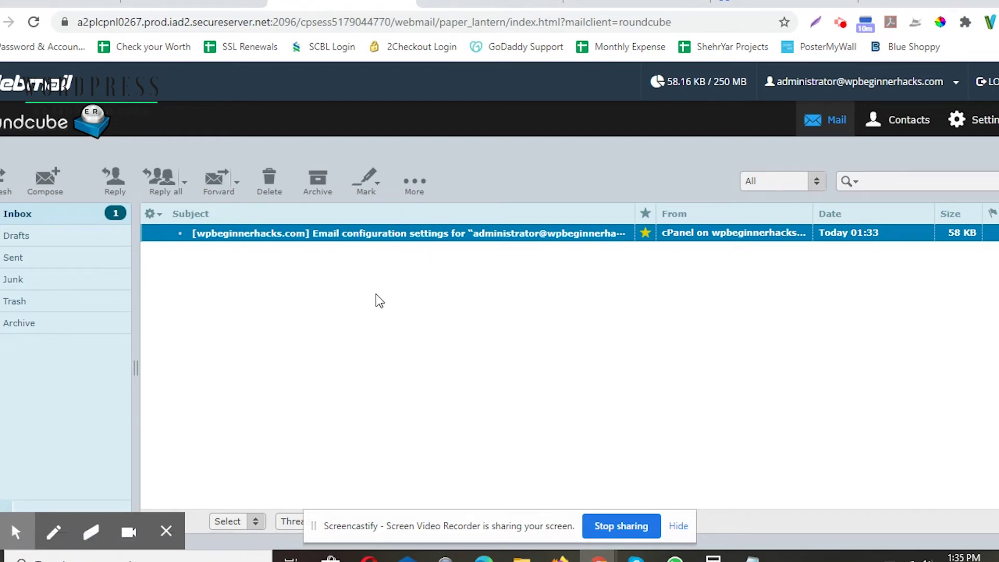
left_click(784, 4)
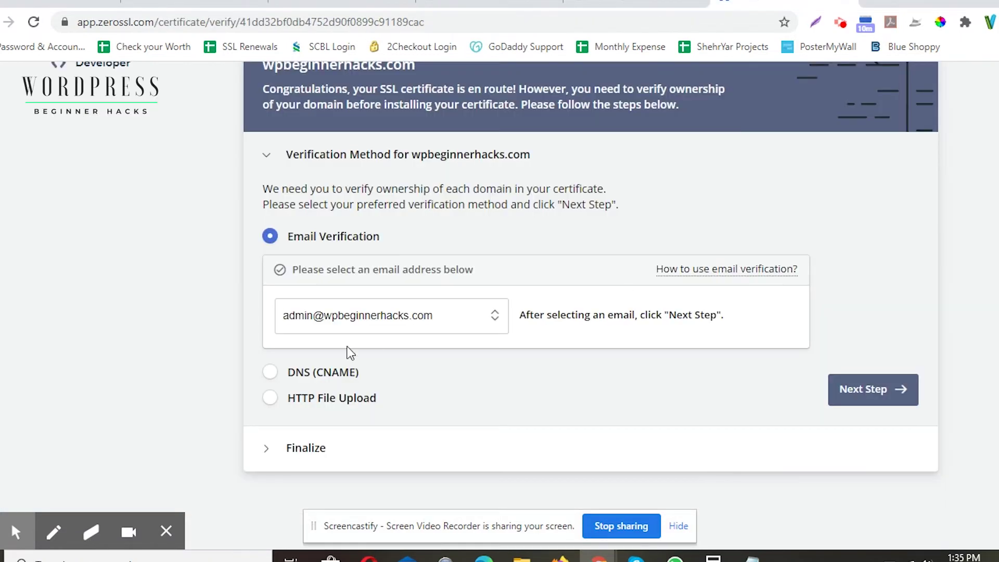
left_click(438, 318)
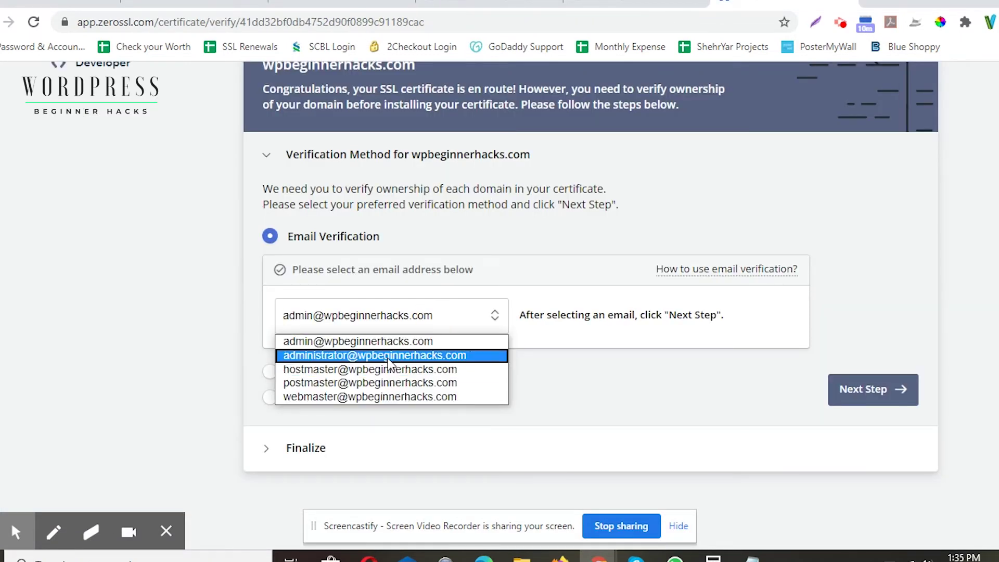
left_click(390, 354)
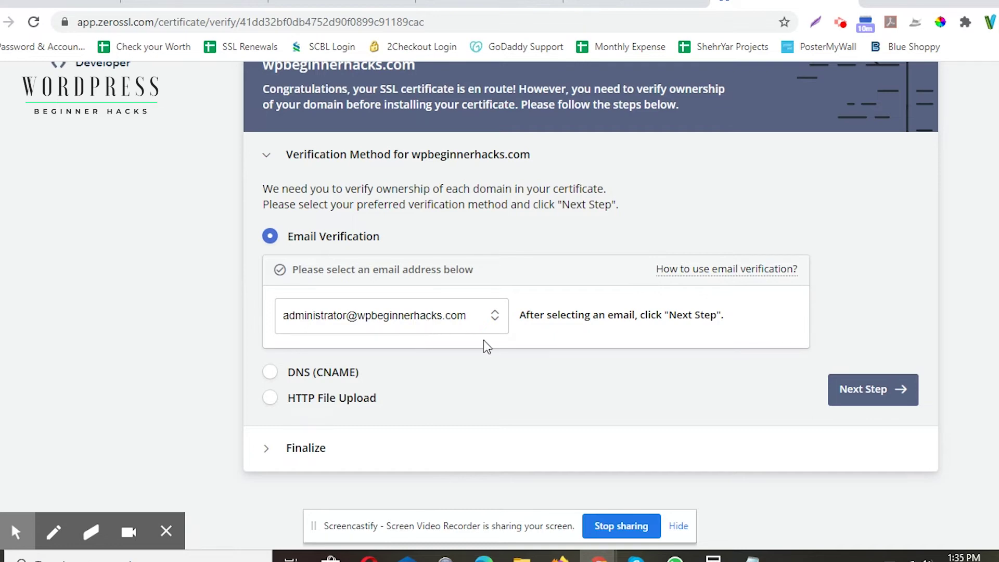
left_click(846, 393)
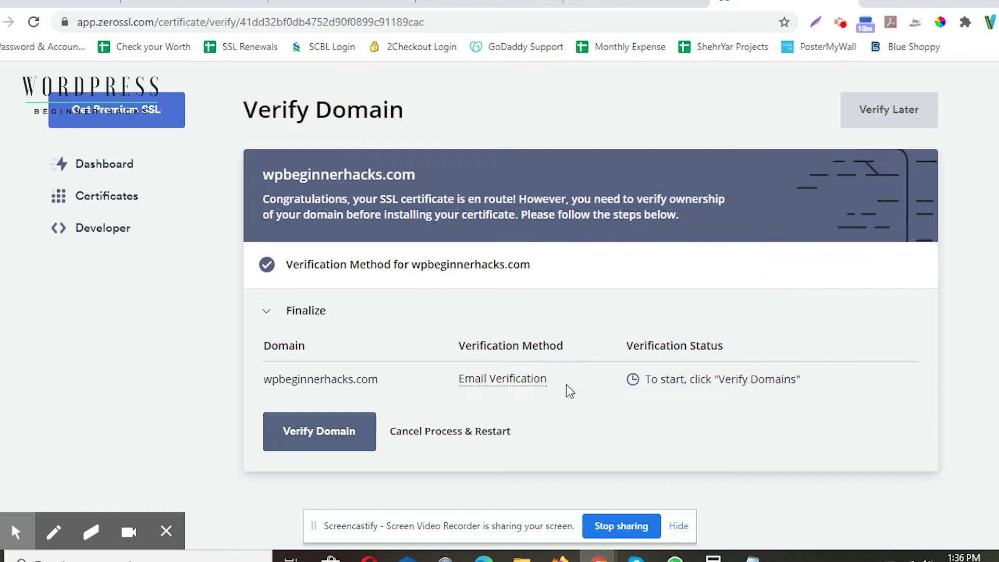
mouse_move(500, 384)
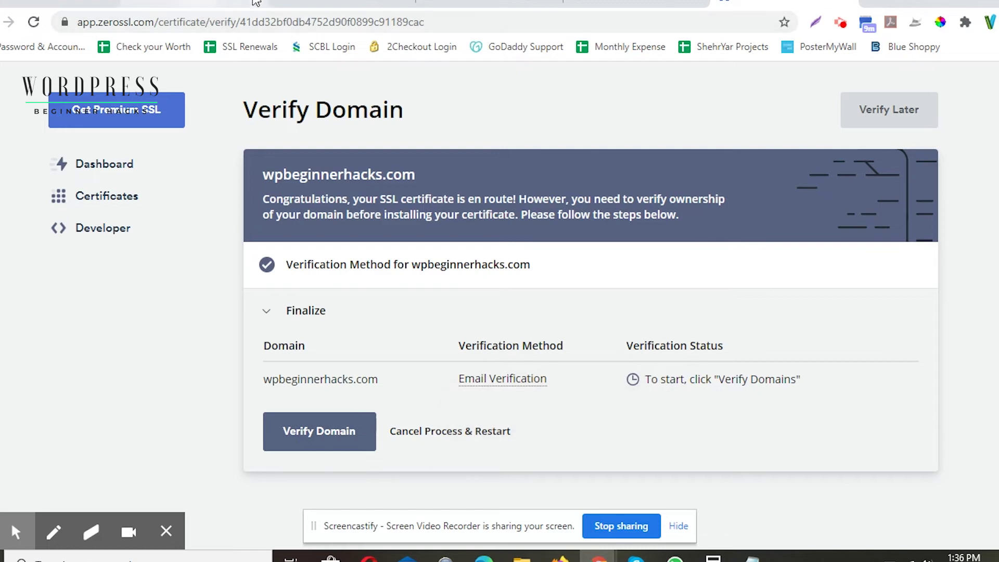
Step: Mark the cPanel configuration email as read and reload the Webmail home page
left_click(347, 2)
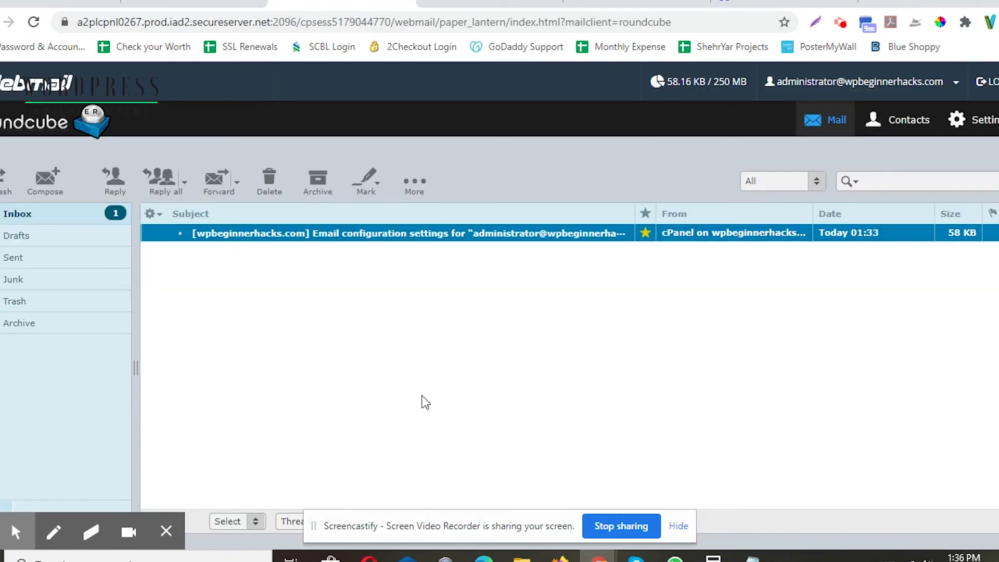
left_click(644, 240)
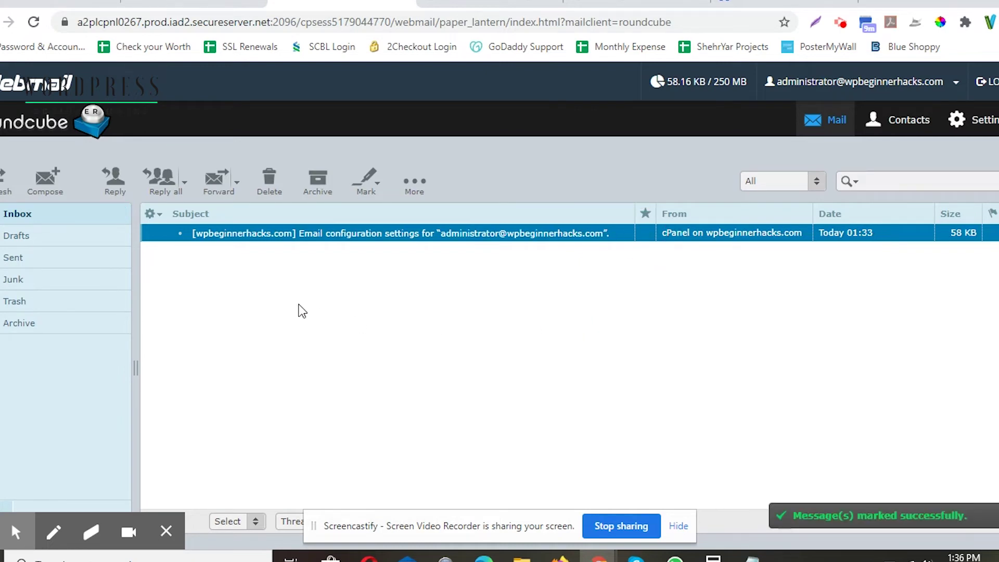
left_click(18, 78)
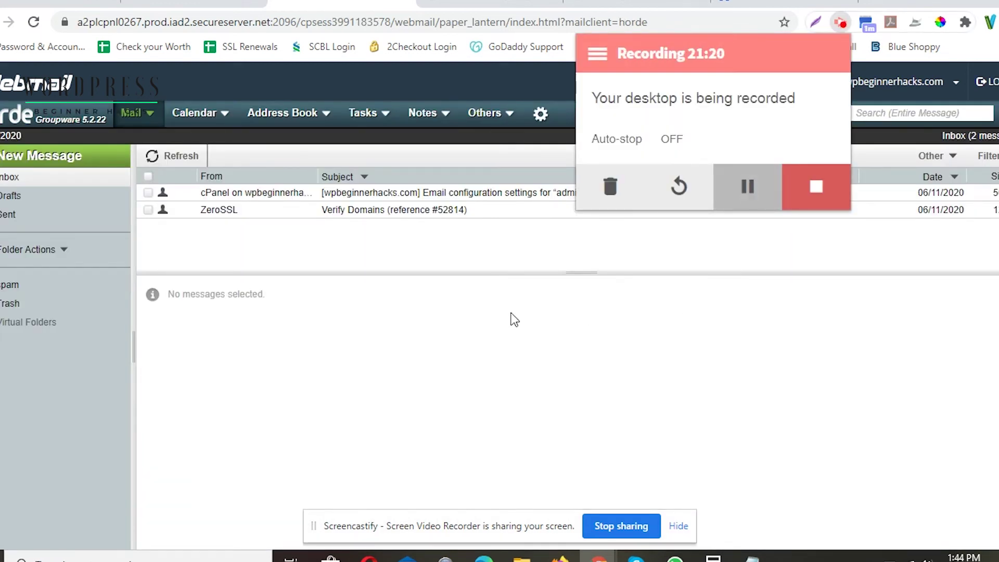
Step: Open the ZeroSSL Verify Domains email in the Horde inbox
left_click(330, 326)
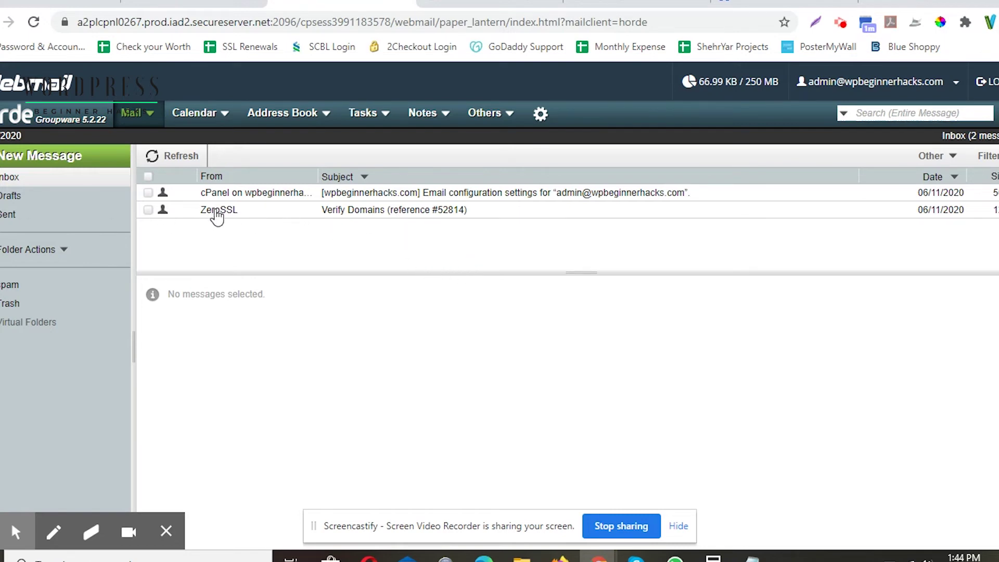
left_click(378, 211)
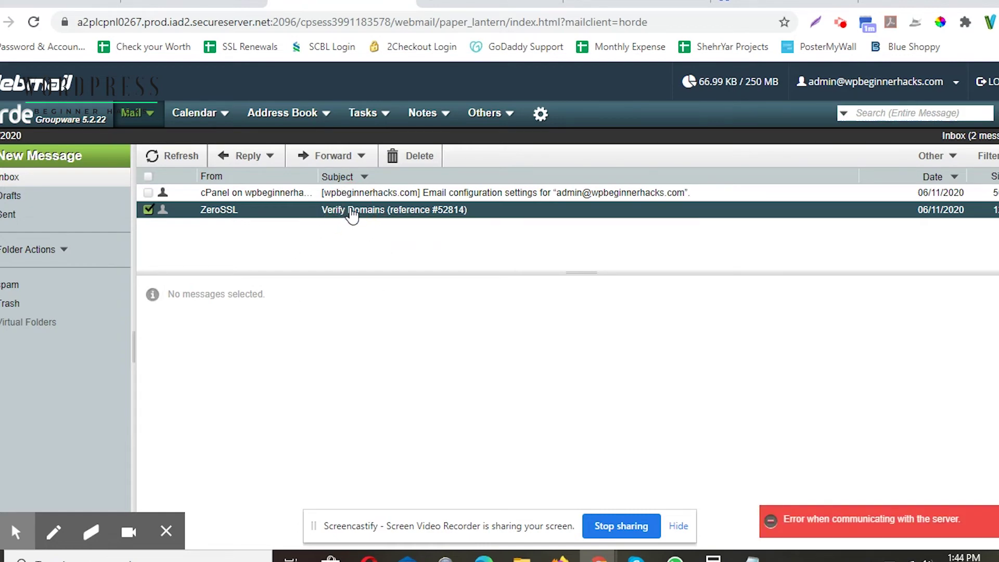
left_click(341, 214)
Step: Open the email's verification link in a new tab and highlight the verification key
mouse_move(16, 531)
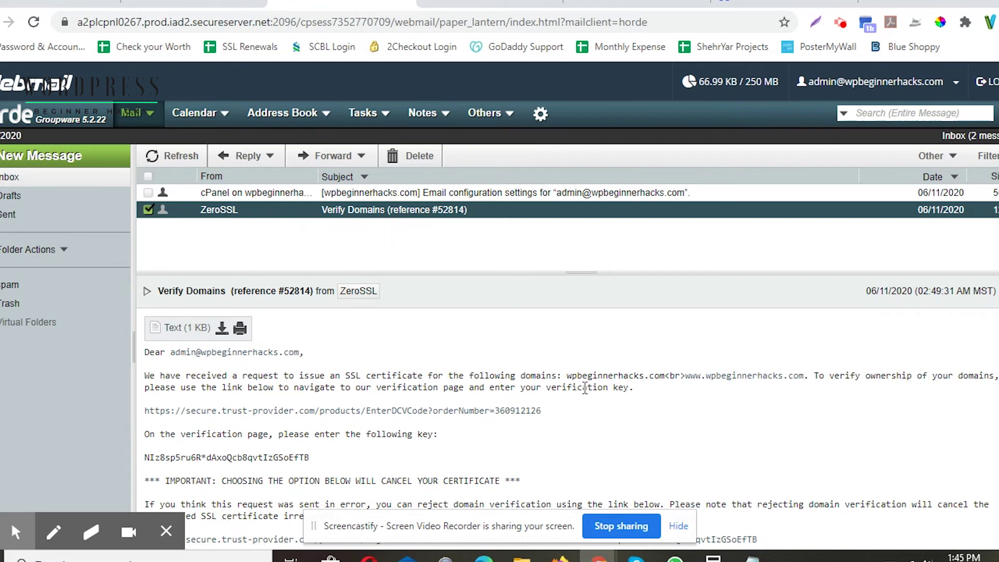
left_click(227, 412)
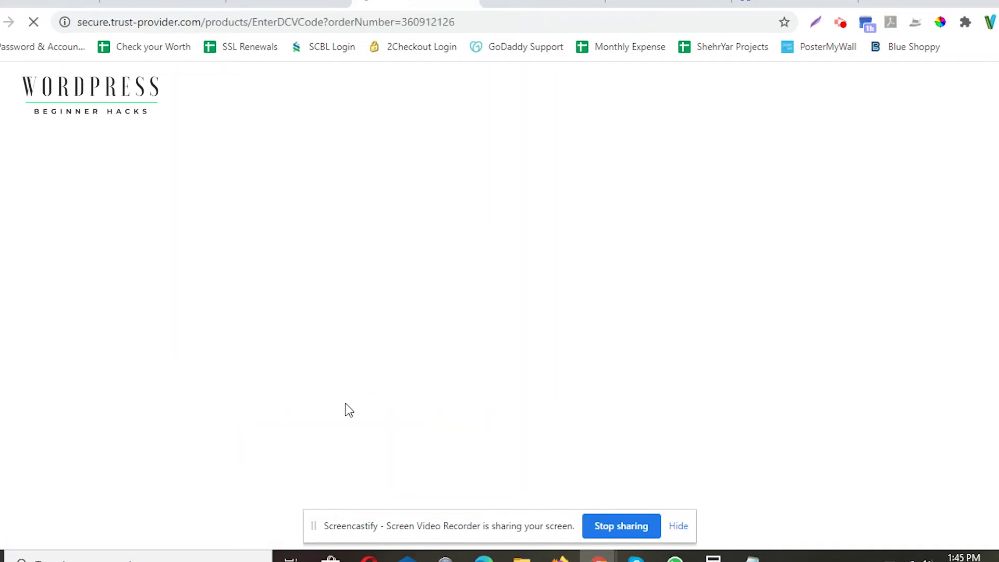
left_click(299, 3)
left_click_drag(147, 461, 319, 463)
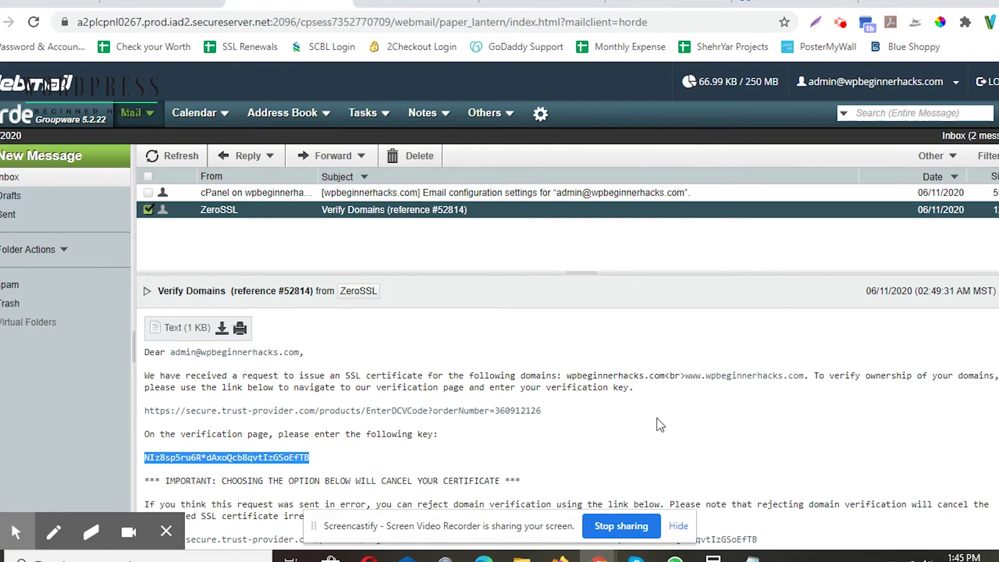
Step: Copy the verification key and bring up the Domain Control Validation code page
right_click(292, 457)
left_click(316, 469)
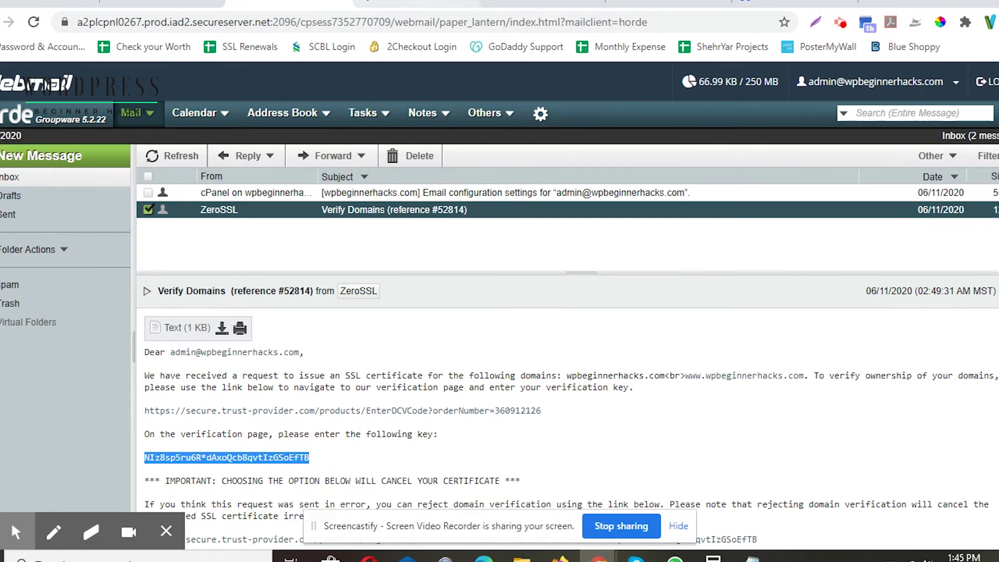
left_click(343, 411)
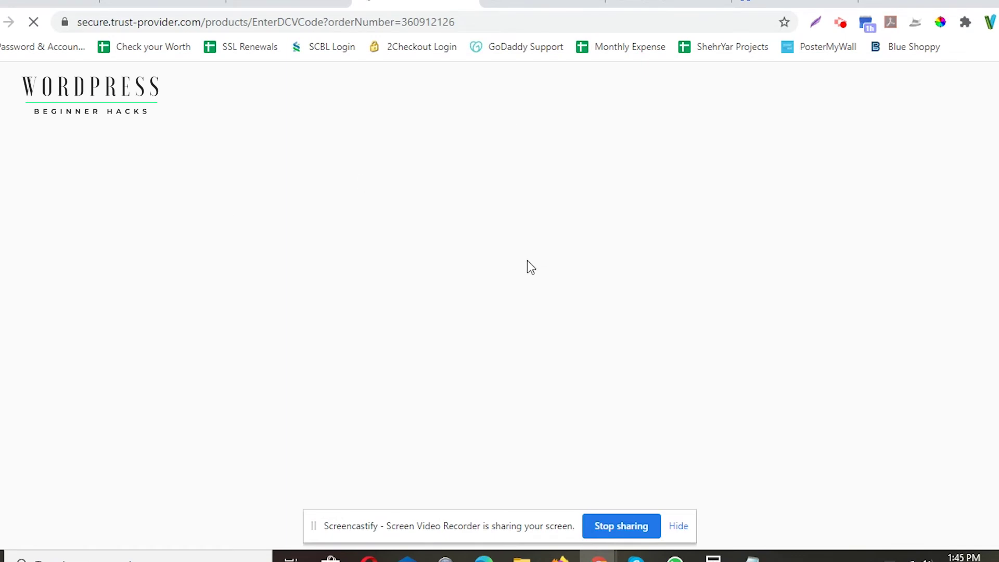
left_click(289, 3)
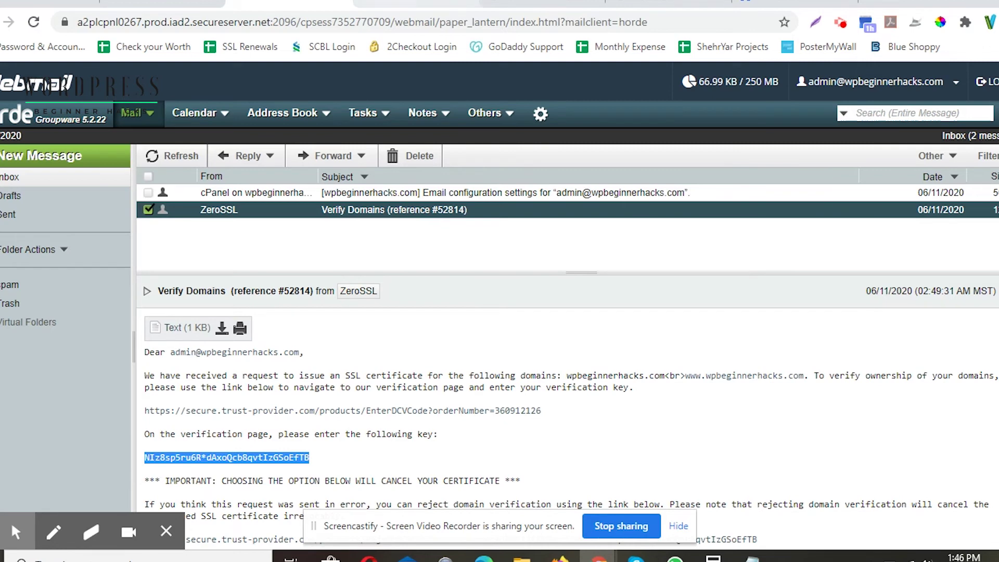
left_click(416, 4)
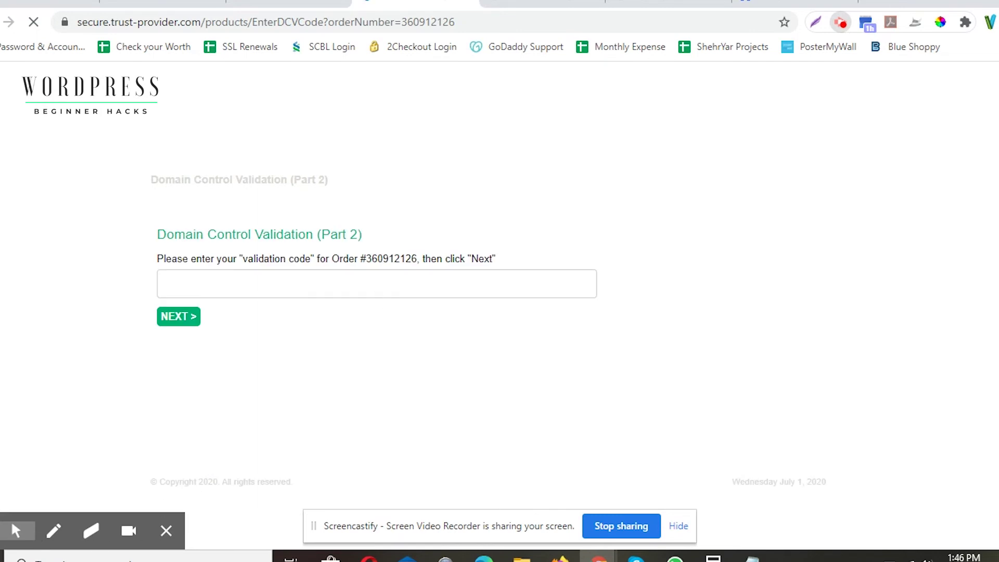
Step: Fill the ZeroSSL validation code field with the saved code and submit it
left_click(16, 531)
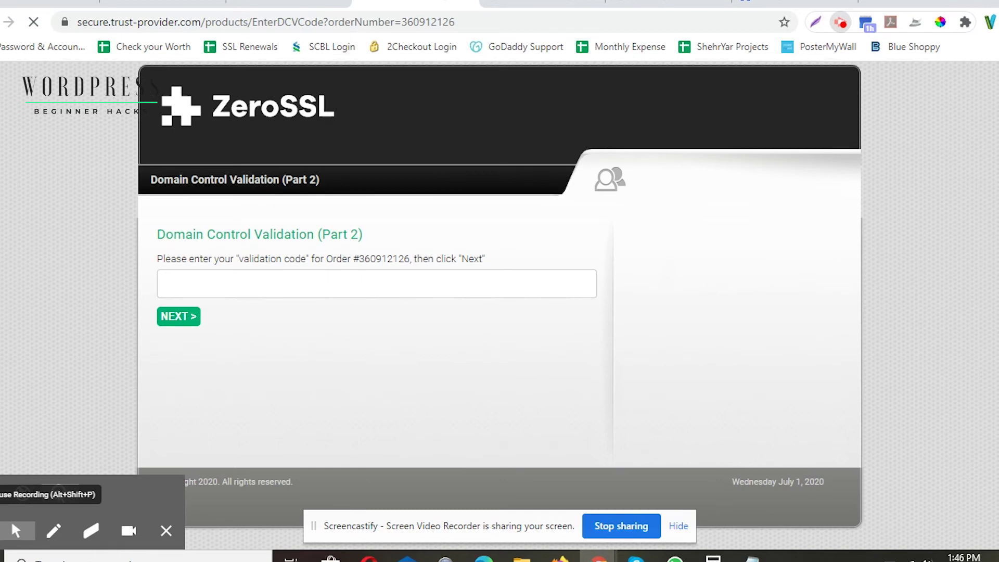
left_click(73, 520)
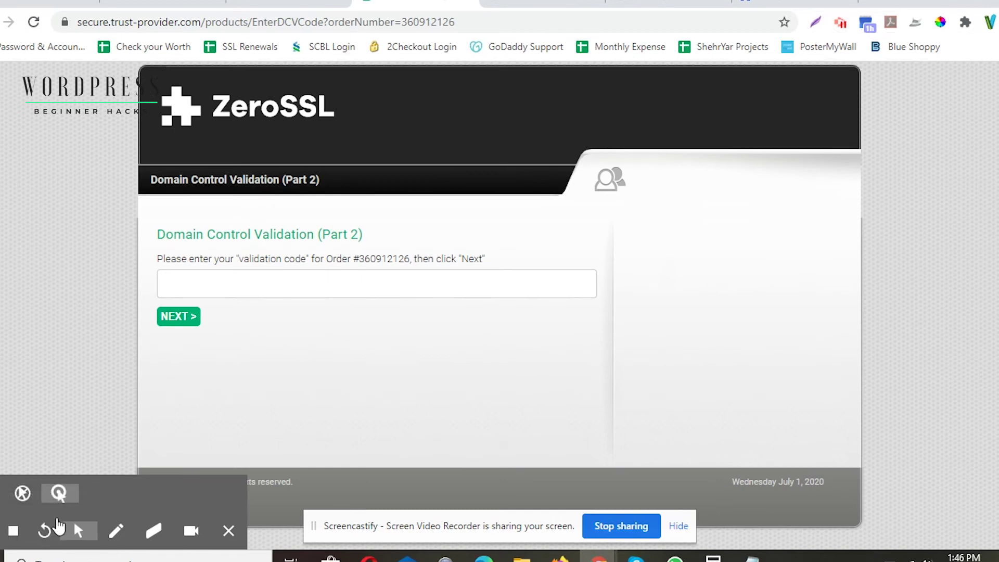
left_click(211, 275)
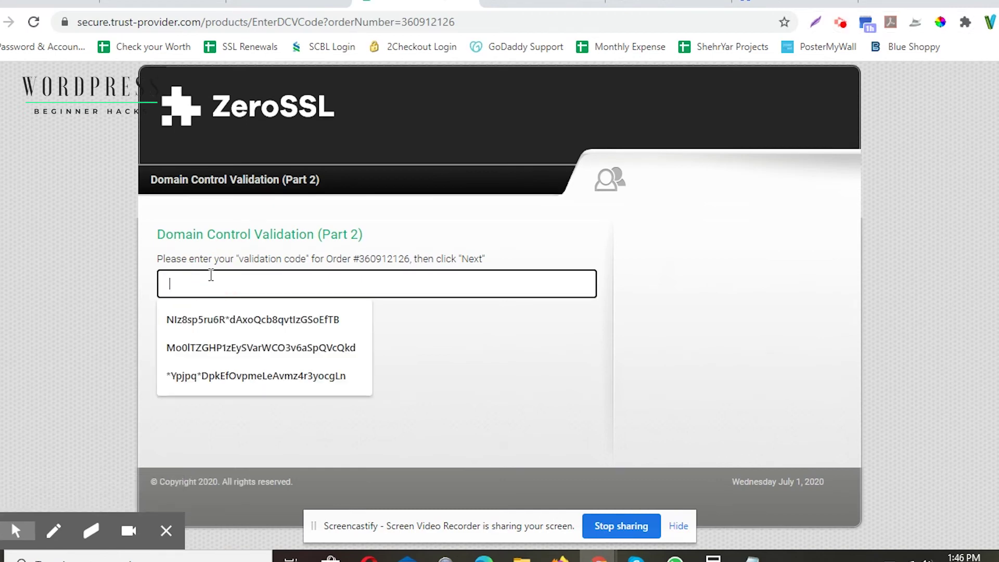
key("Down")
key("Return")
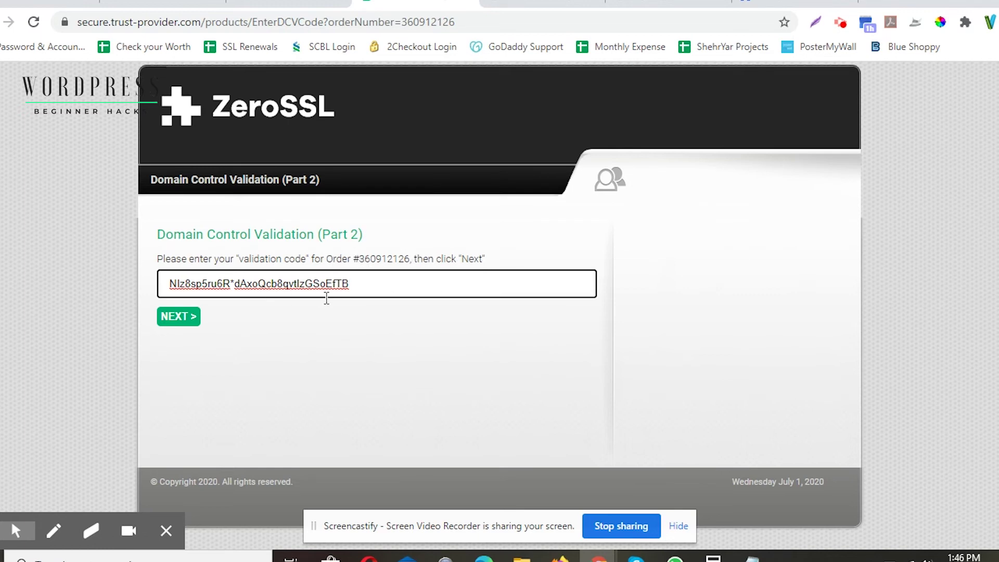
left_click(170, 320)
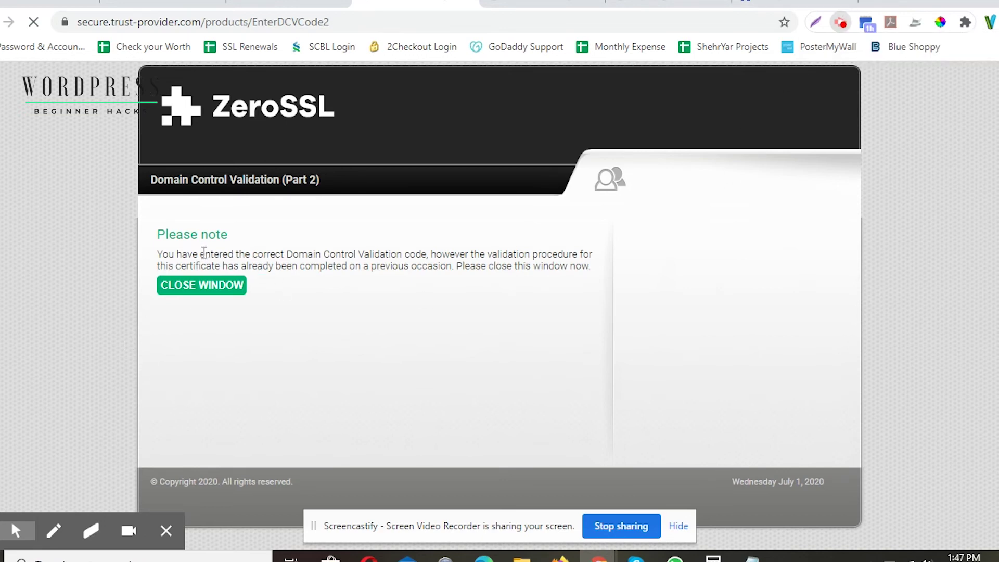
Step: Review the notice that the code was correct and validation was already completed
key("alt+shift+s")
left_click(546, 196)
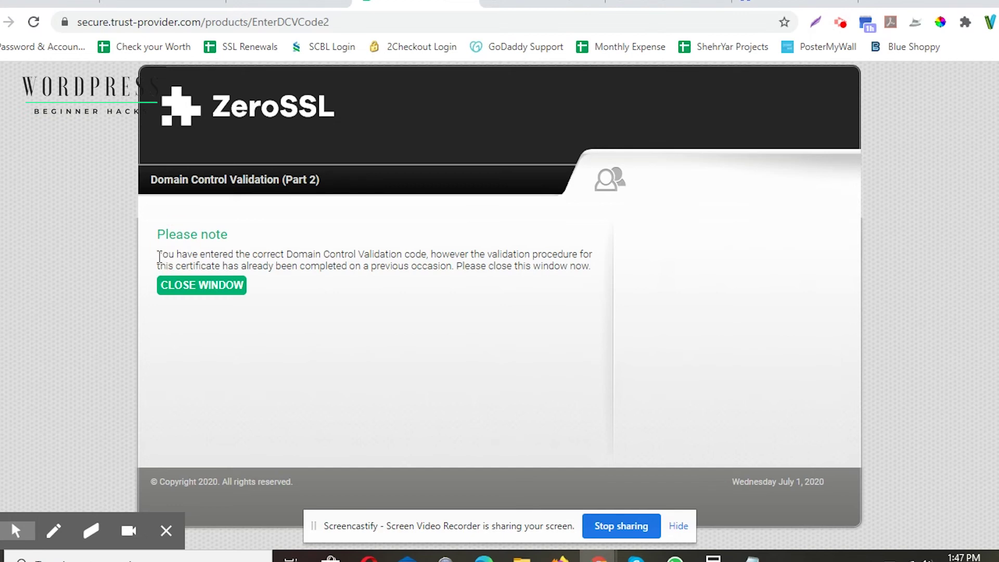
left_click_drag(159, 255, 426, 256)
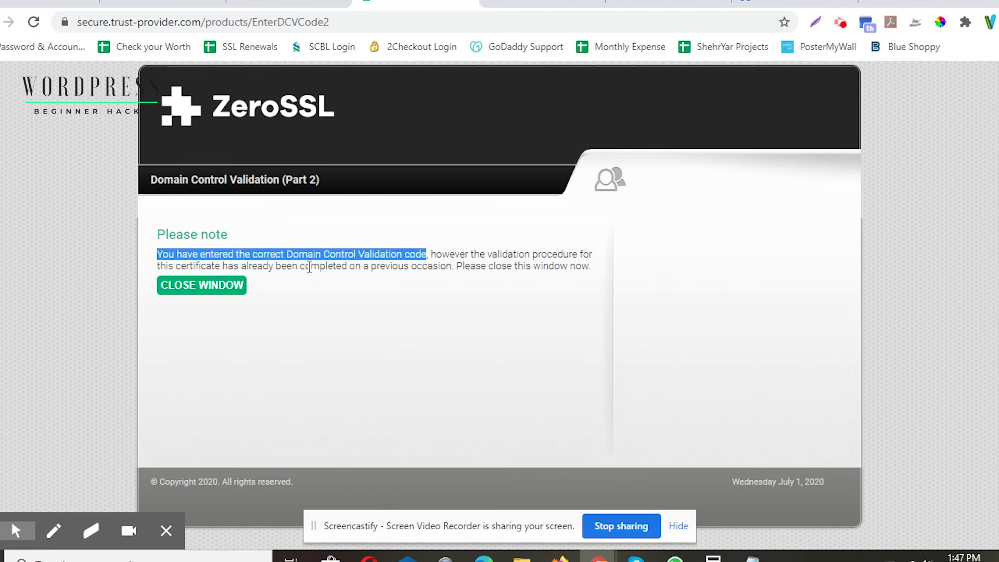
left_click_drag(436, 254, 443, 268)
left_click(404, 295)
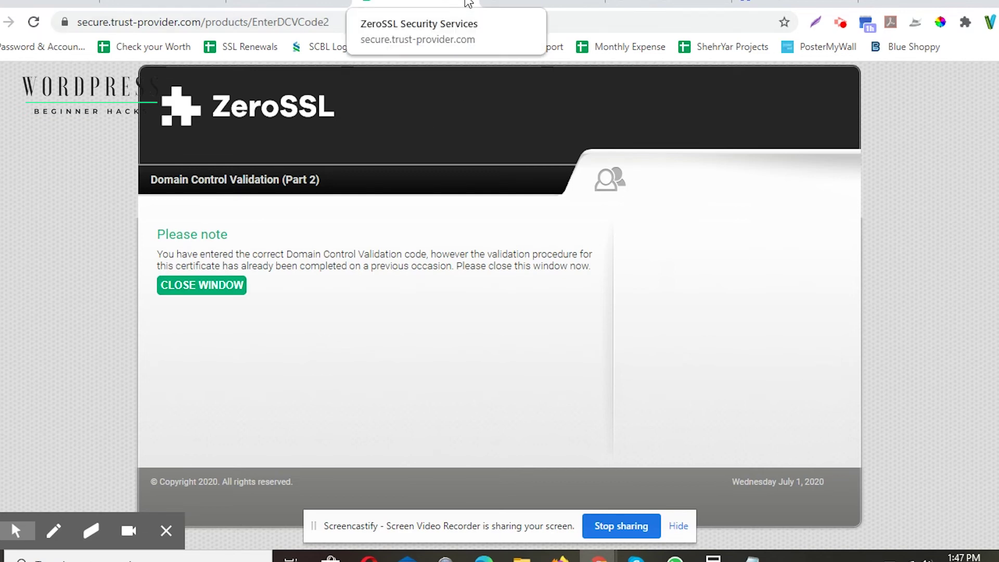
left_click(340, 2)
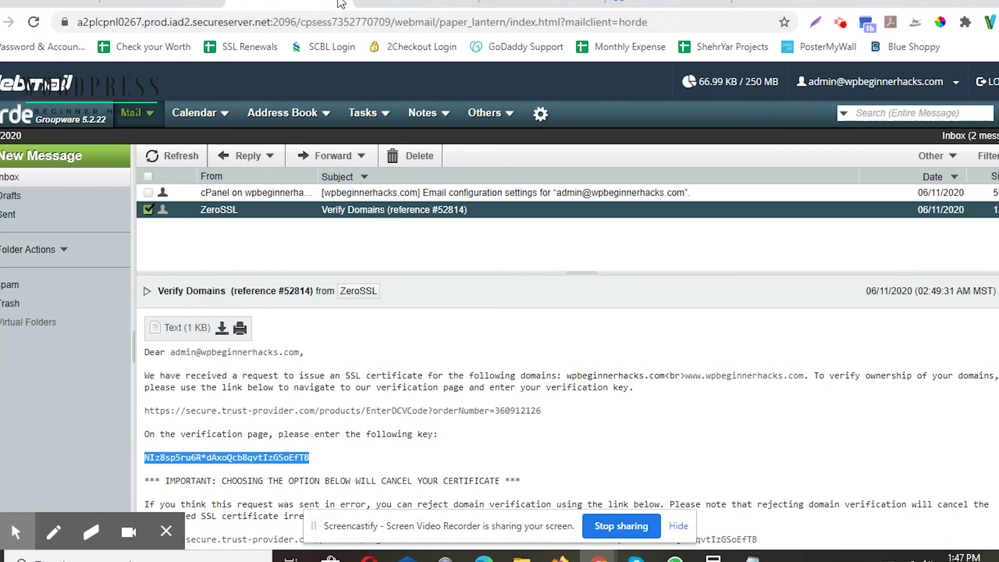
Step: Start email verification for wpbeginnerhacks.com in ZeroSSL and check its Pending status
left_click(538, 4)
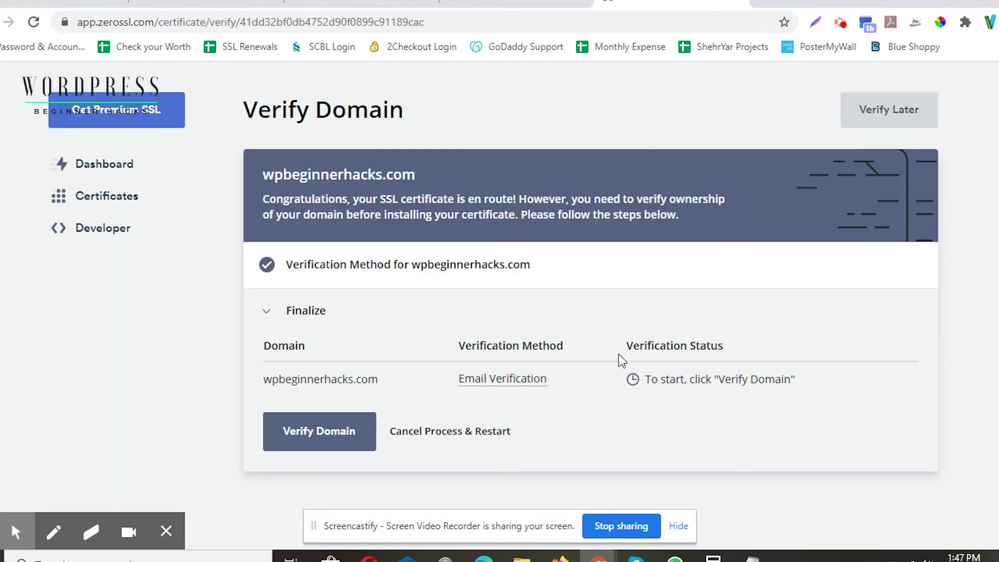
left_click(331, 437)
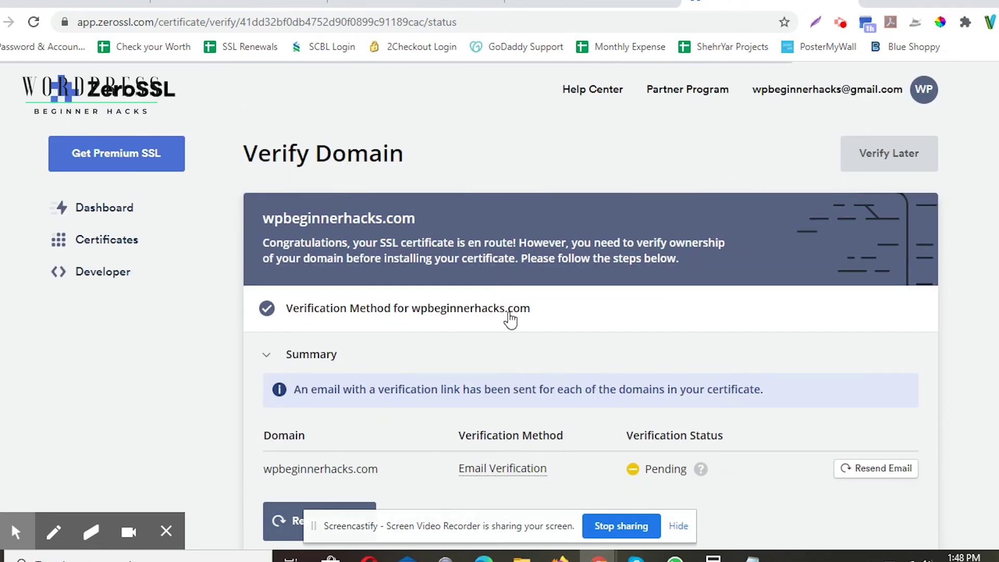
scroll(508, 326, "down", 2)
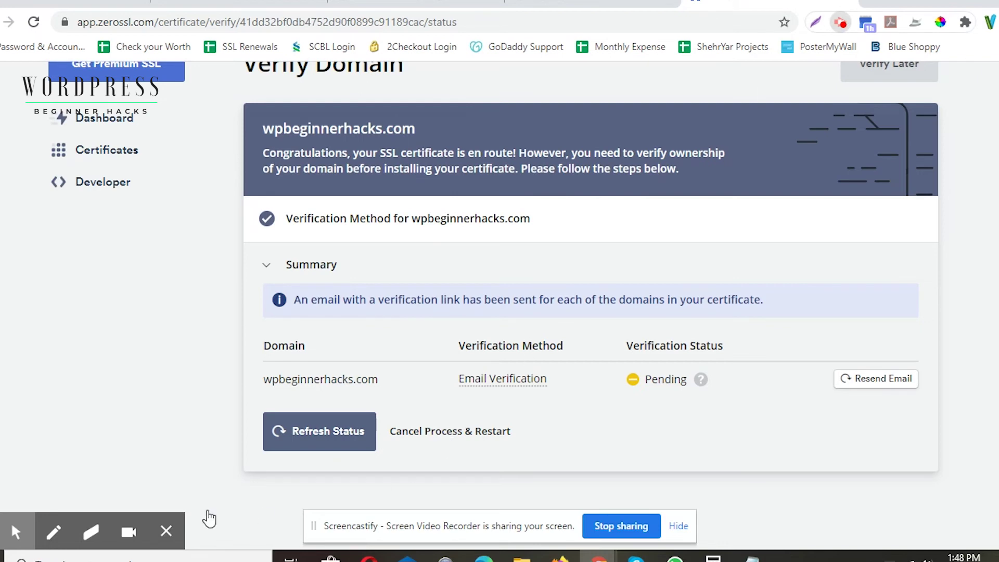
mouse_move(60, 493)
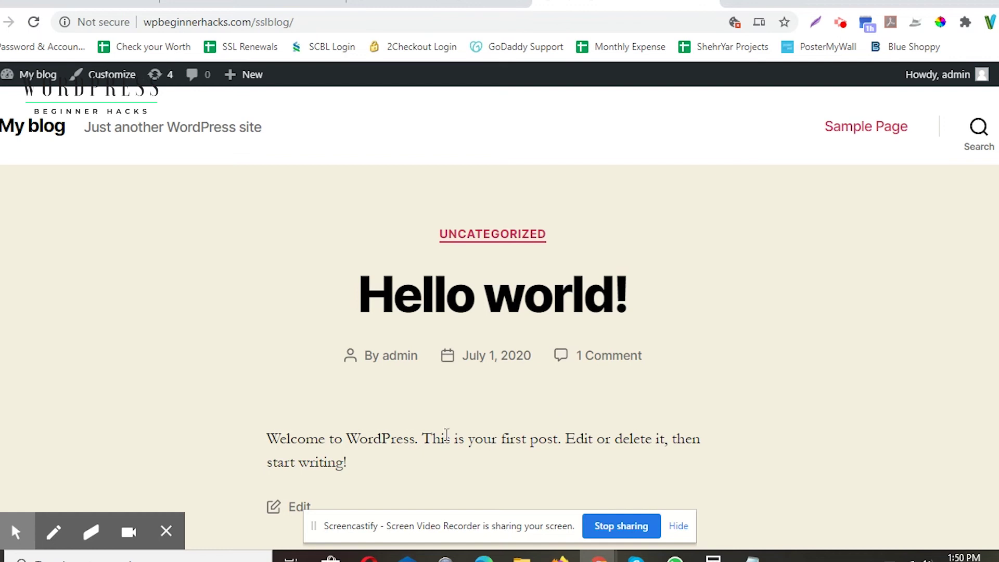
Step: Open the downloaded wpbeginnerhacks.com folder and inspect its ca_bundle, certificate and private key files
mouse_move(675, 559)
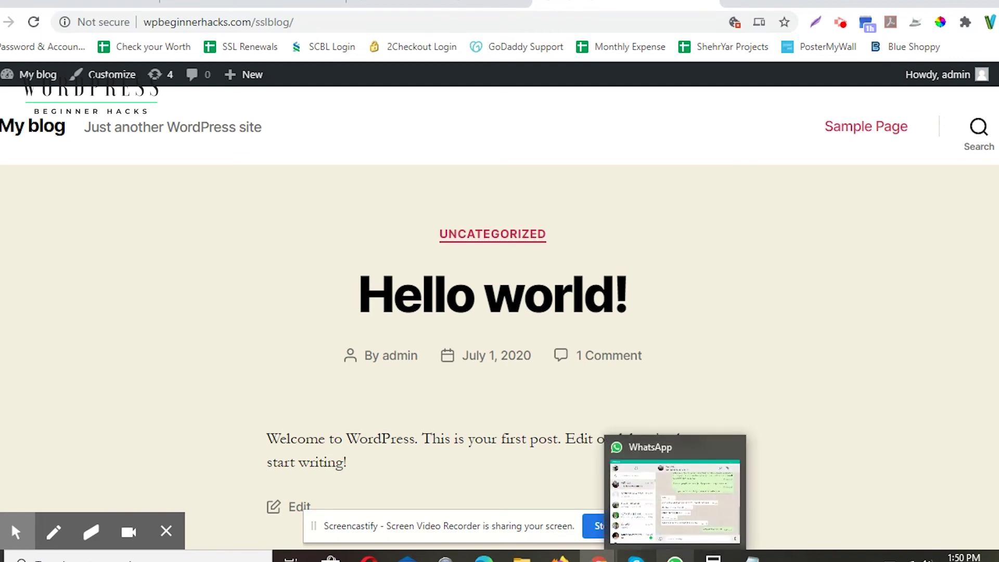
left_click(522, 558)
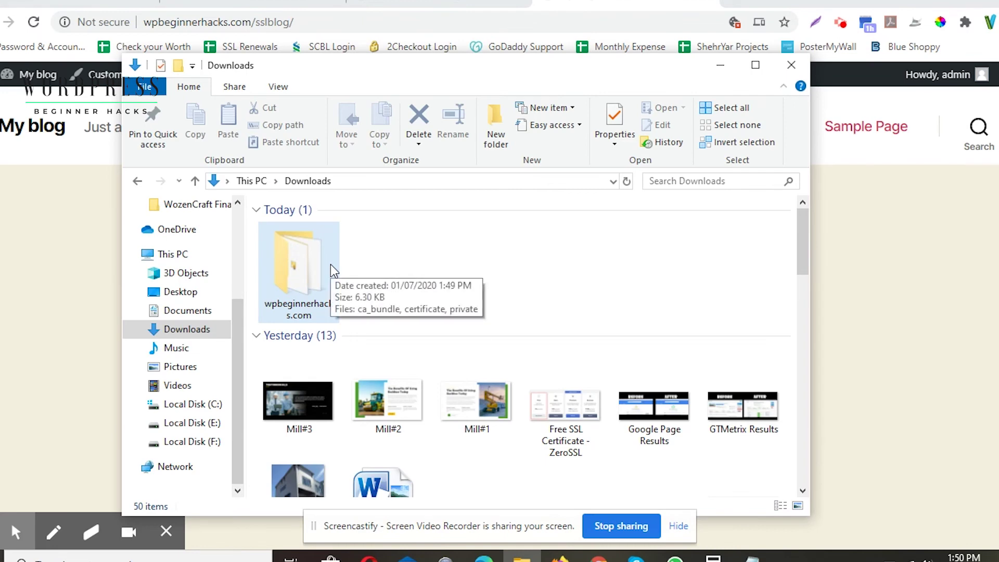
left_click(330, 265)
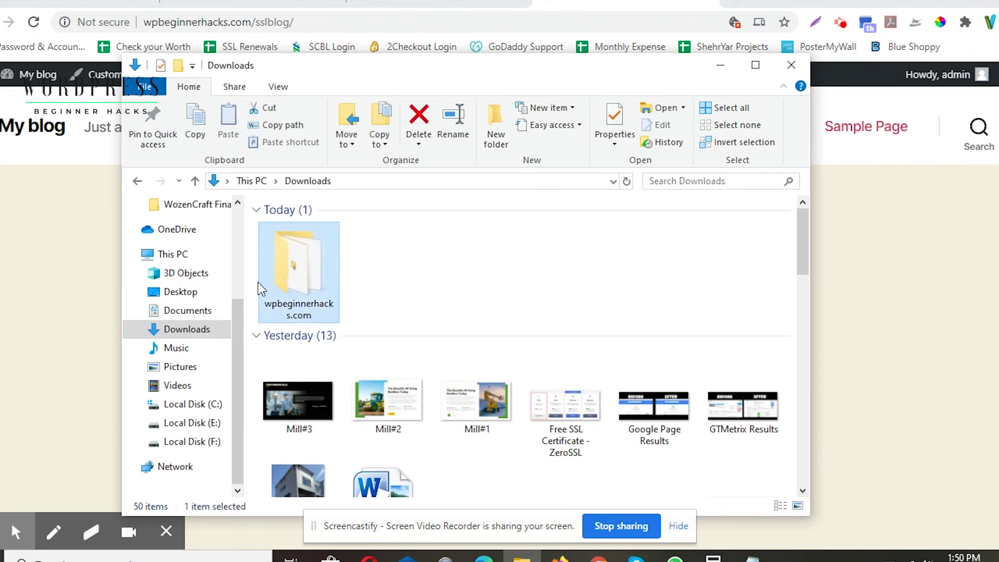
double_click(320, 276)
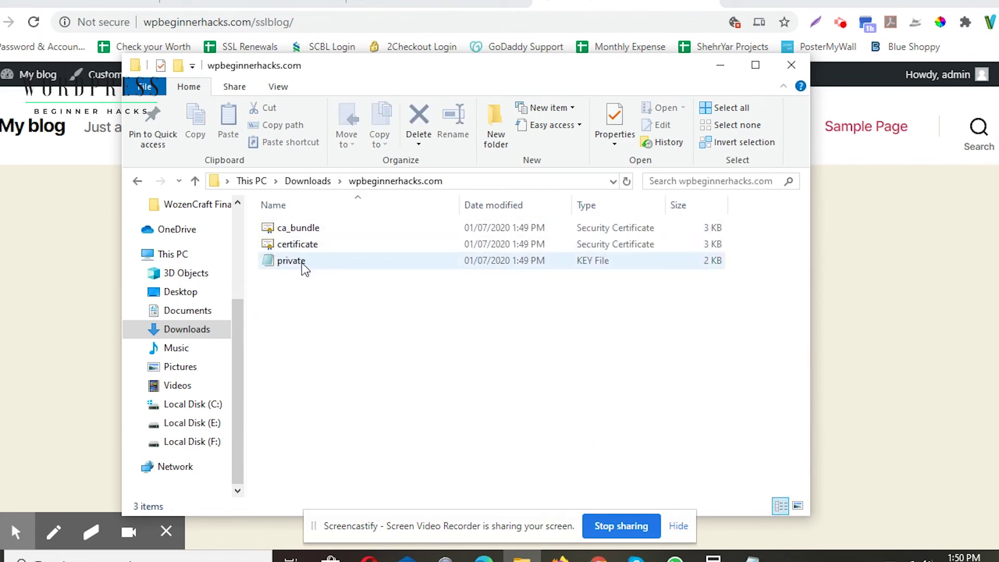
left_click(313, 233)
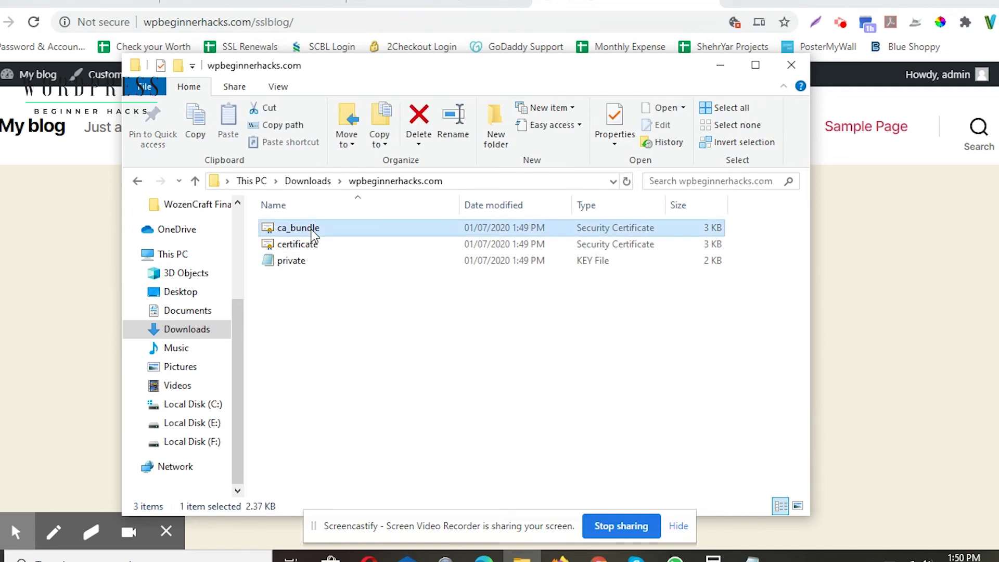
left_click(311, 247)
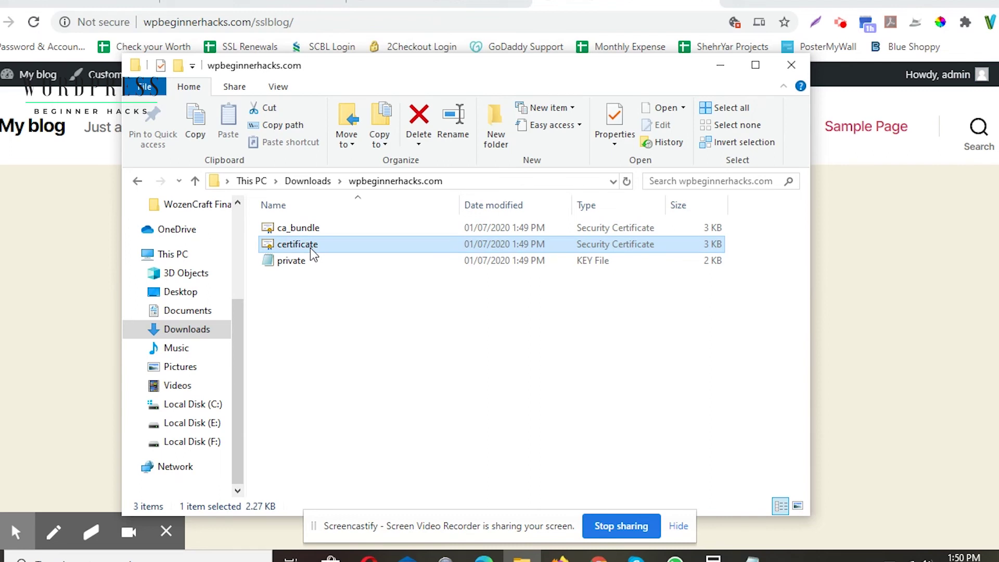
left_click(301, 263)
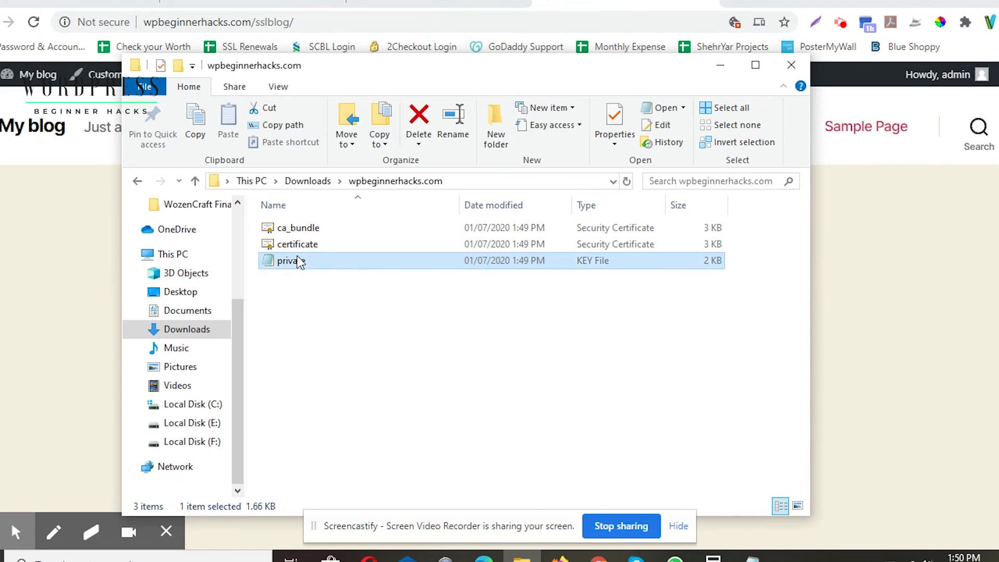
left_click(311, 229)
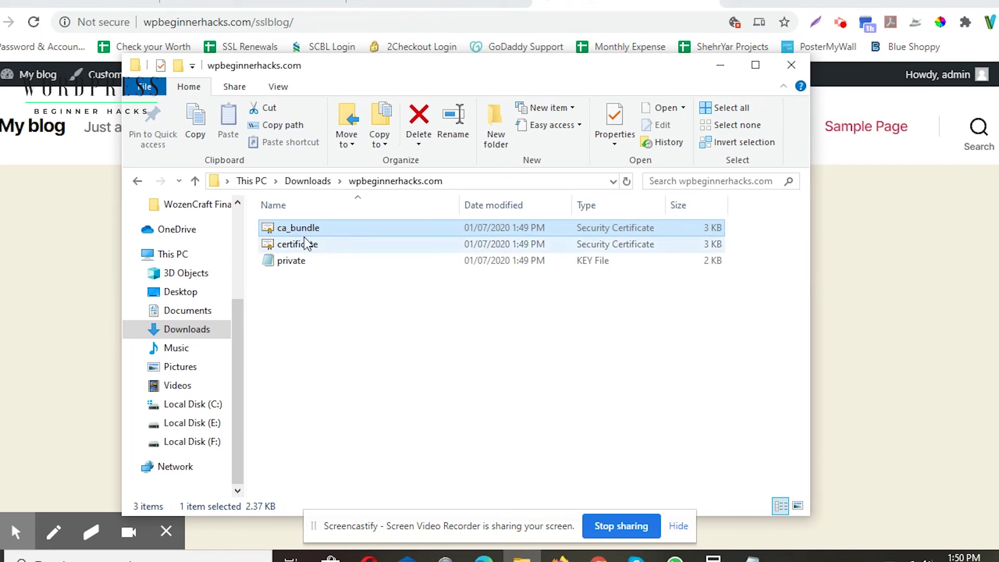
Step: Return to cPanel, load the home dashboard and scroll down to the Security section
left_click(720, 66)
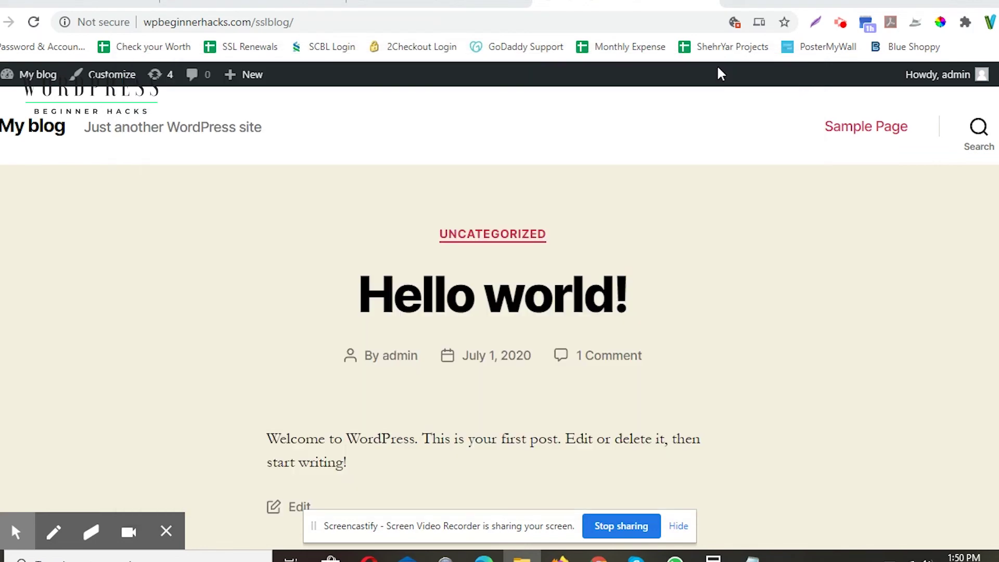
key("ctrl+Tab")
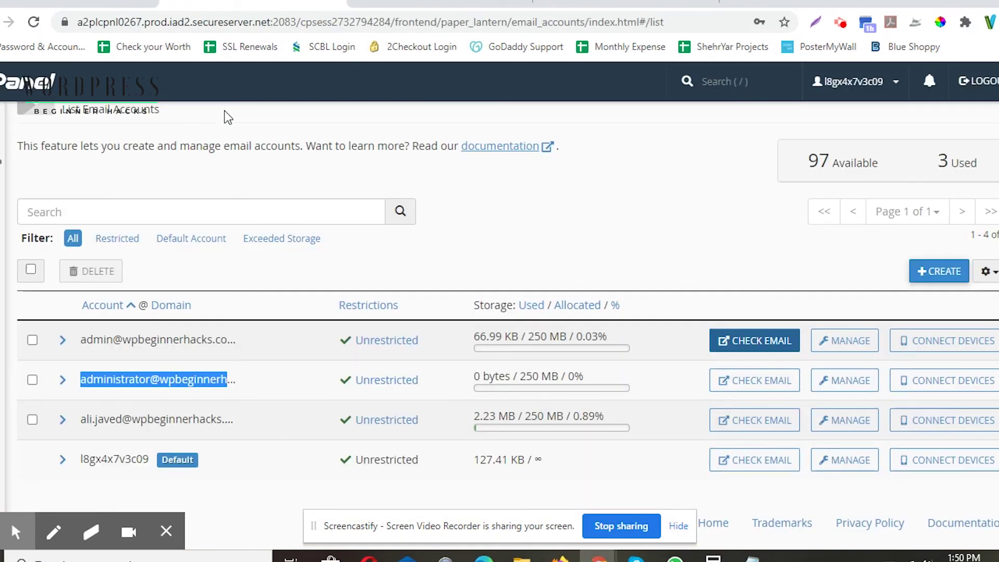
scroll(83, 211, "up", 1)
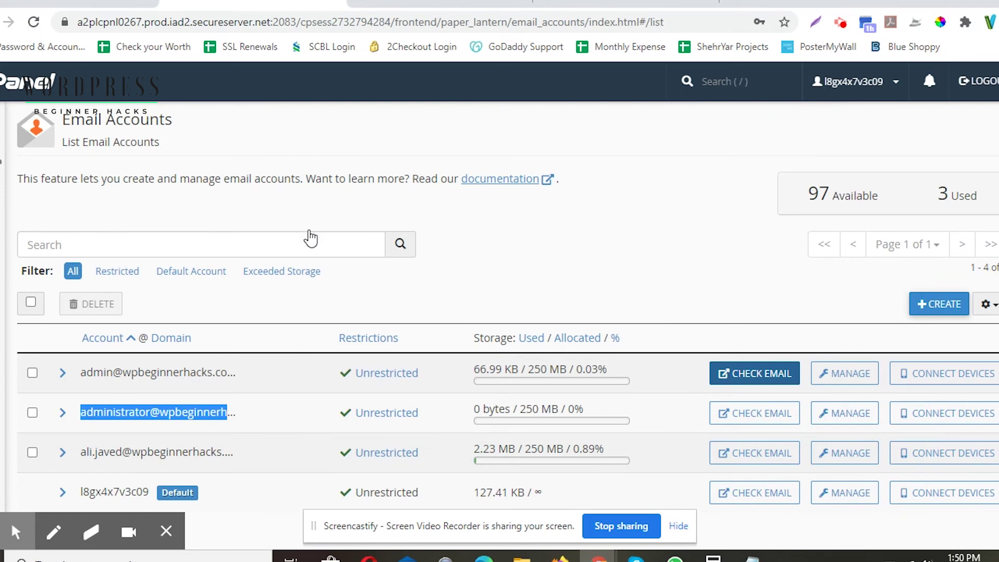
key("F5")
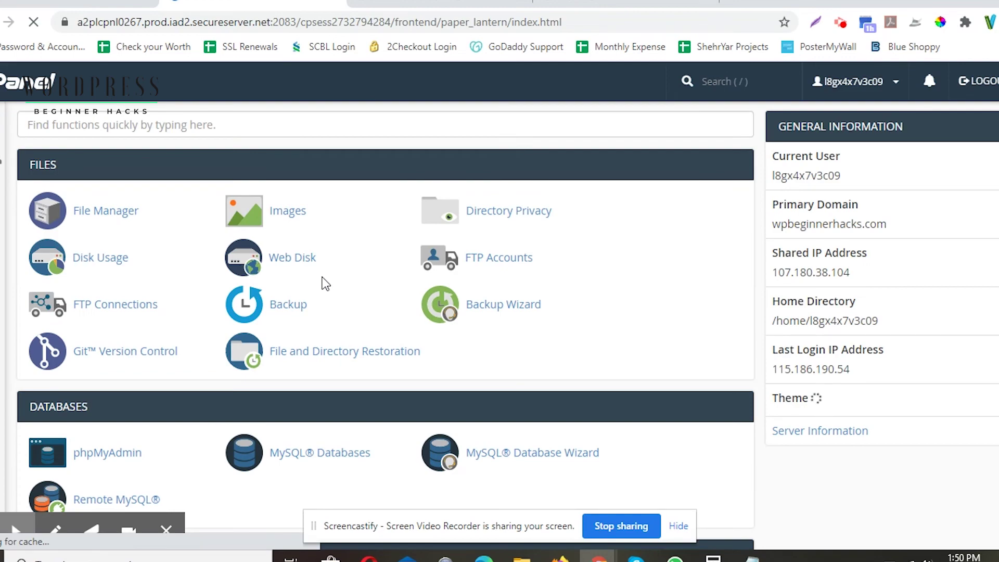
scroll(322, 277, "down", 5)
scroll(324, 284, "down", 12)
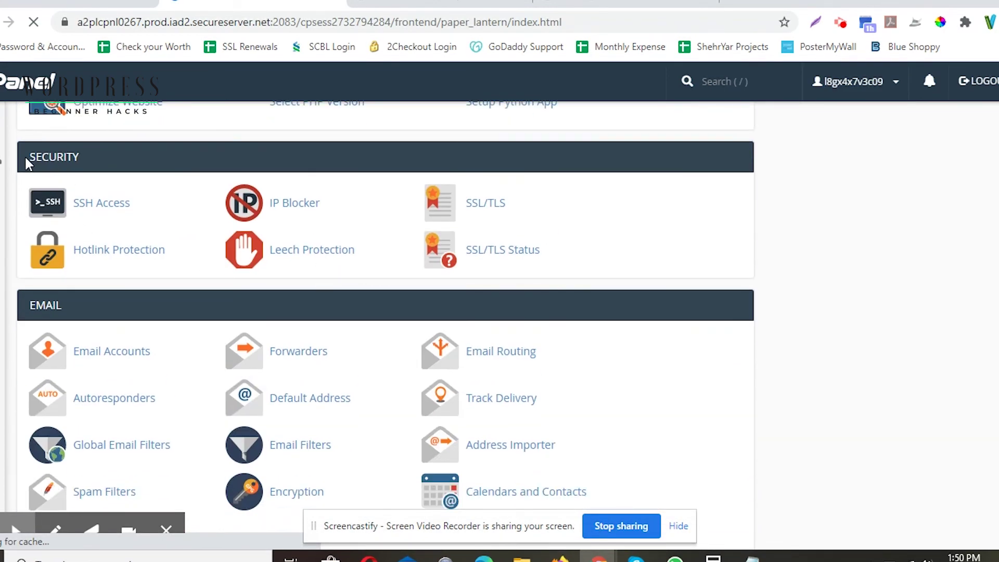
Step: Open SSL/TLS and list the certificates, showing the ZeroSSL one expiring 9/10/20
left_click(492, 208)
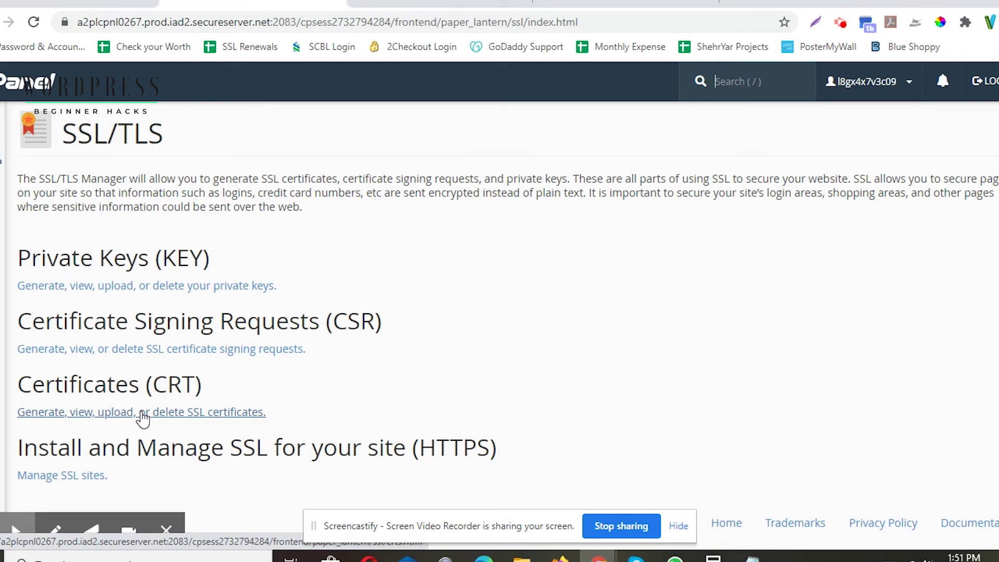
left_click(142, 414)
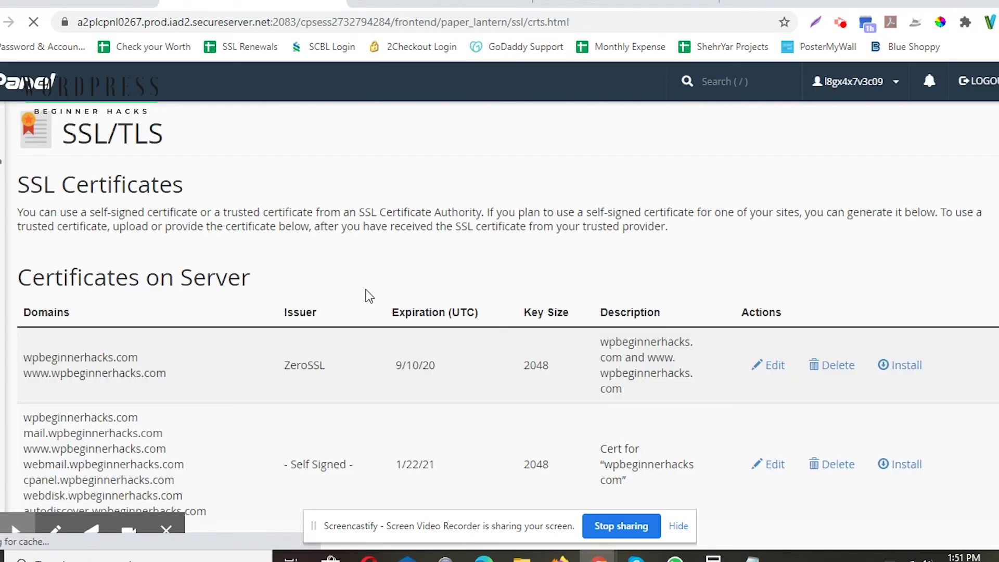
scroll(375, 285, "down", 3)
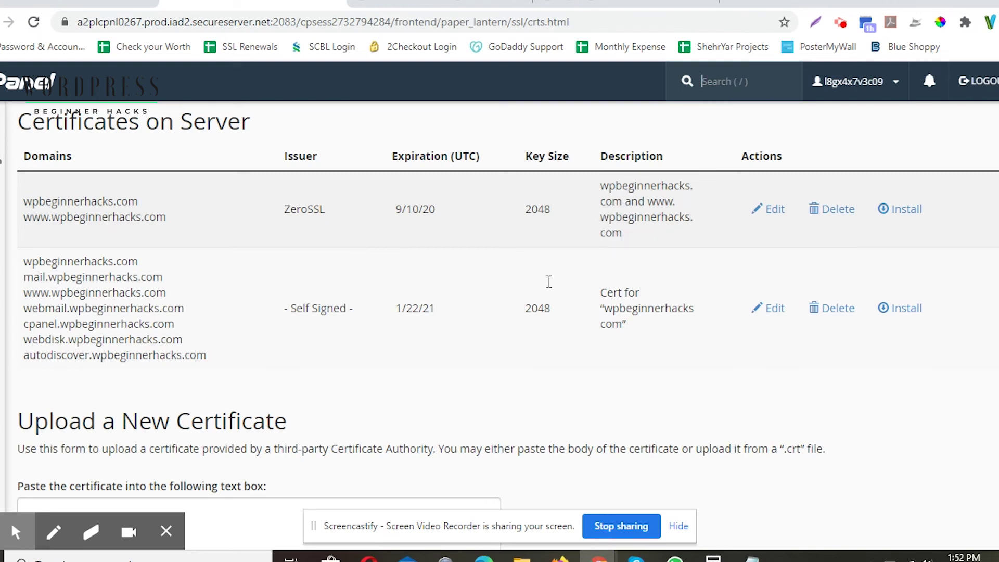
left_click_drag(292, 306, 360, 308)
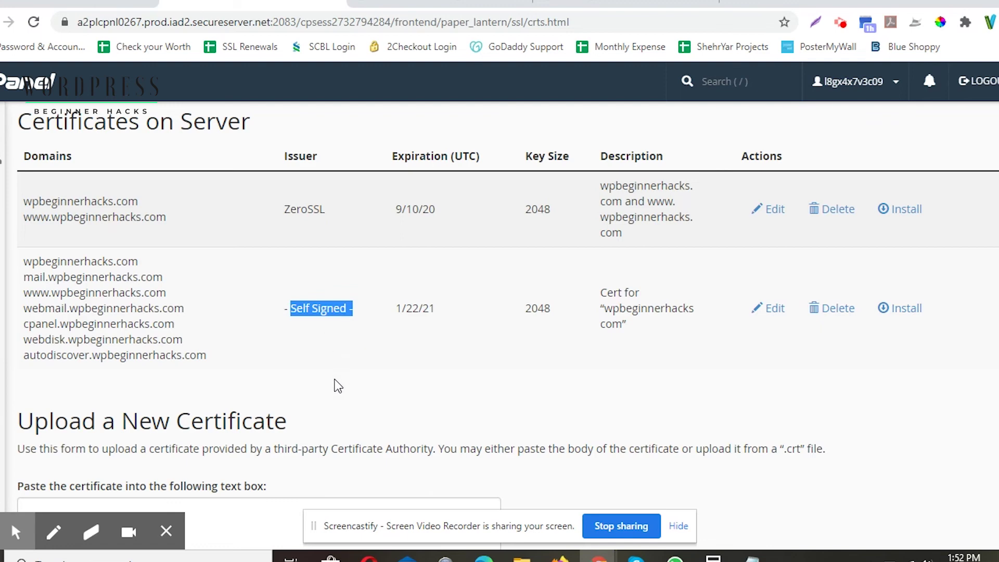
scroll(338, 386, "down", 3)
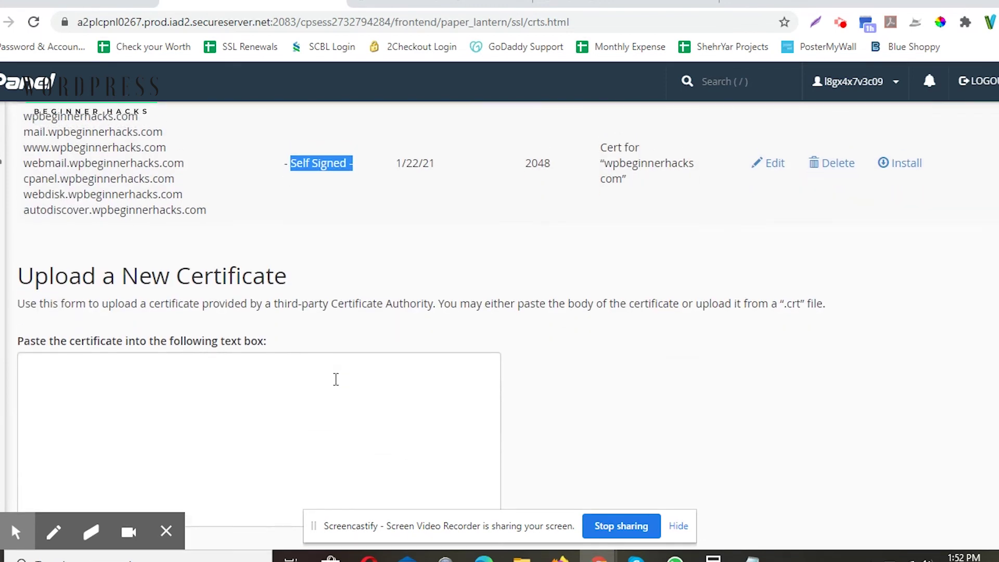
scroll(338, 386, "up", 2)
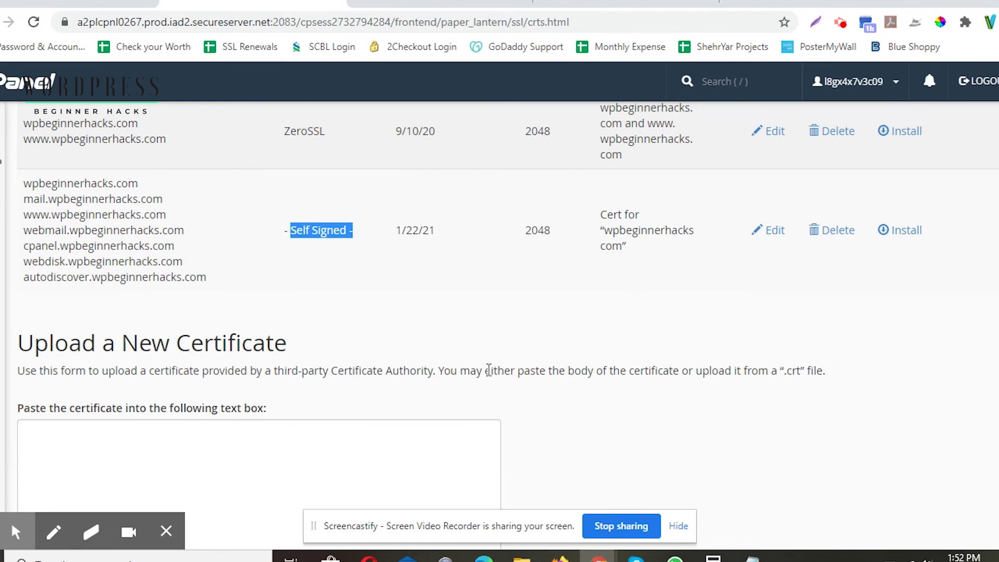
scroll(489, 371, "up", 4)
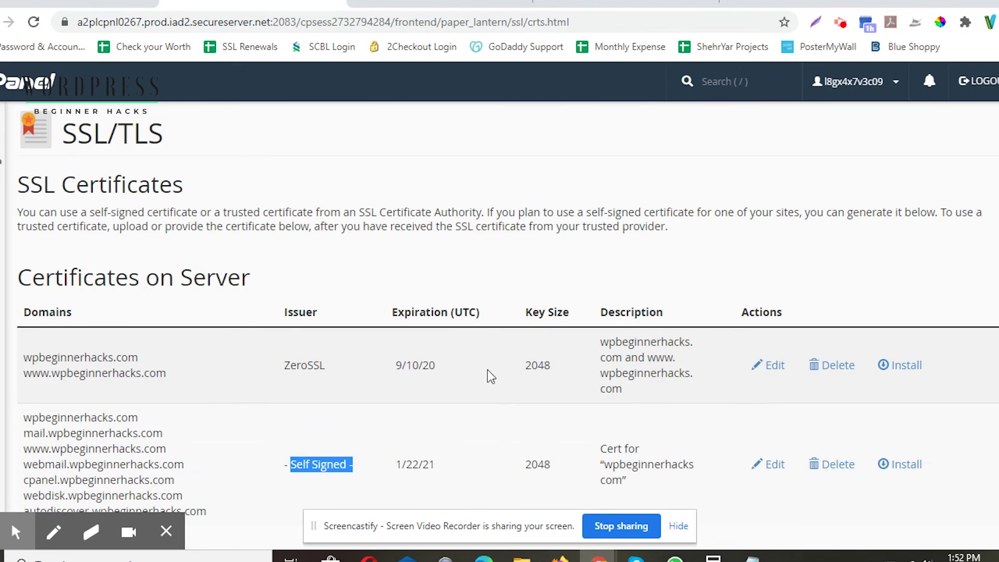
scroll(489, 377, "down", 2)
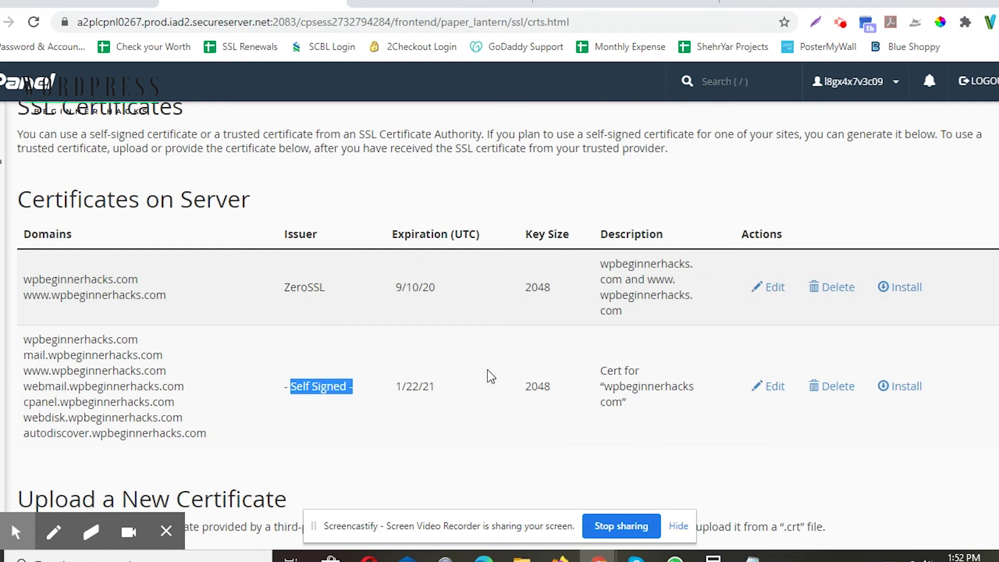
Step: Open the installer for the ZeroSSL certificate and inspect the autofilled certificate text
left_click(910, 291)
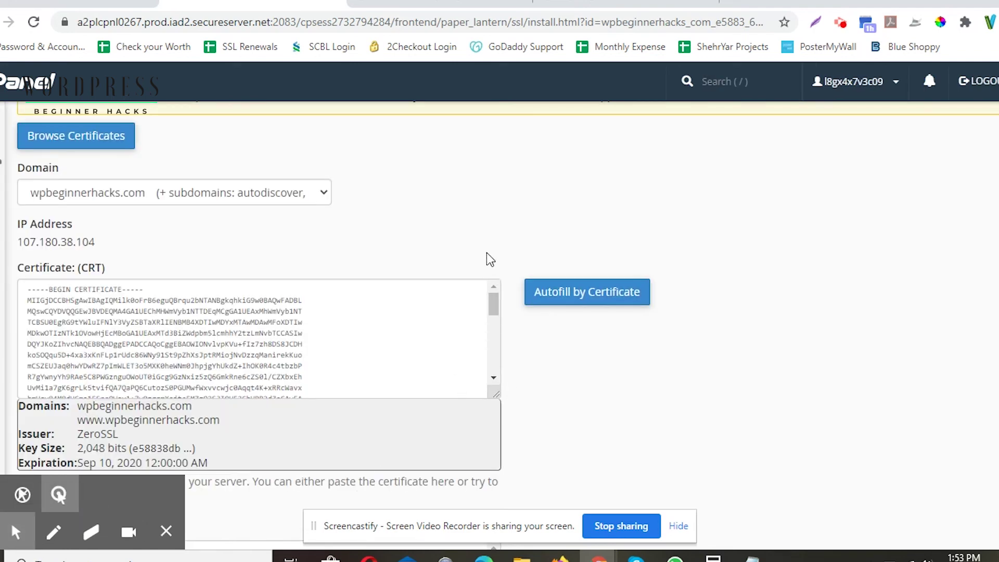
scroll(486, 259, "down", 2)
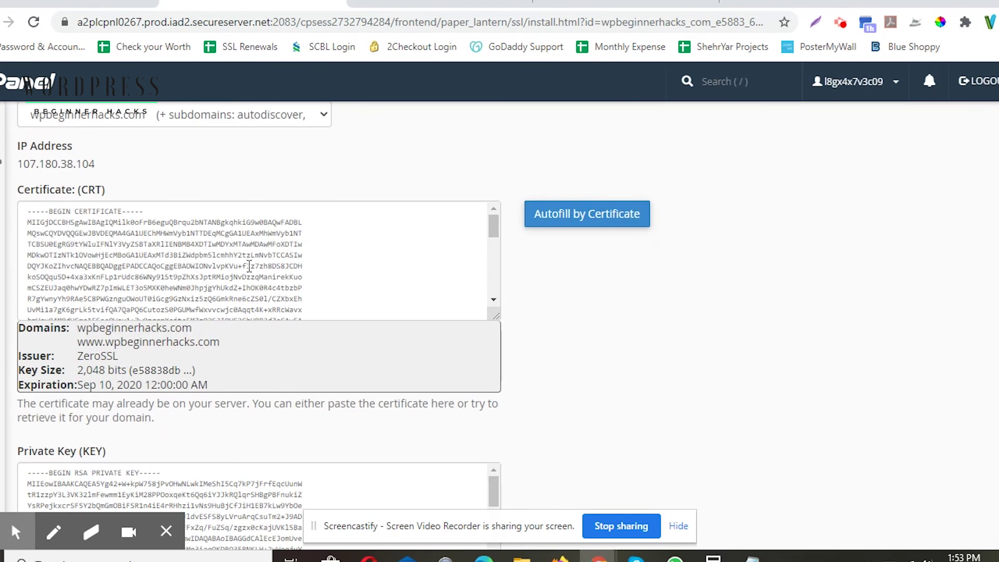
left_click(193, 261)
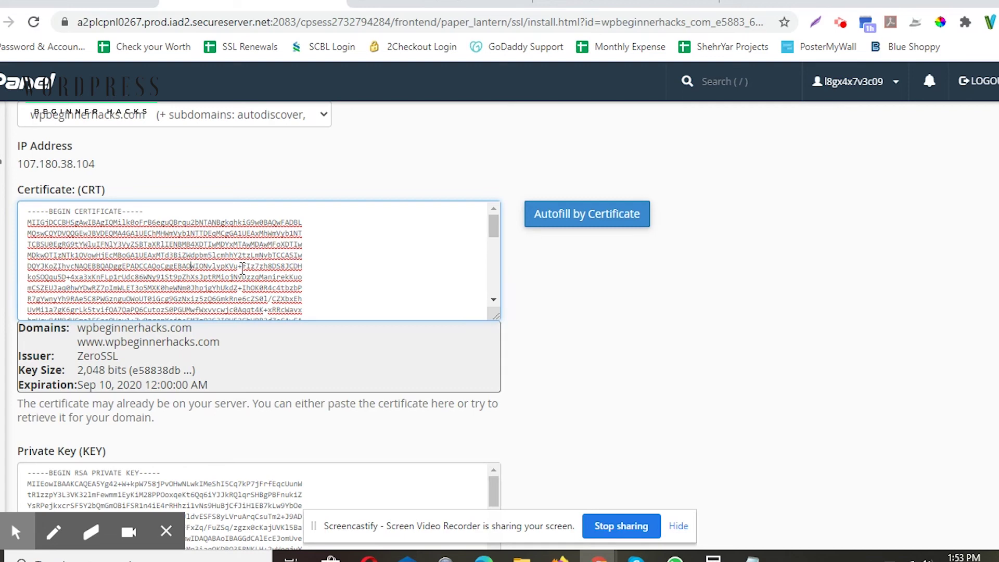
scroll(283, 236, "down", 2)
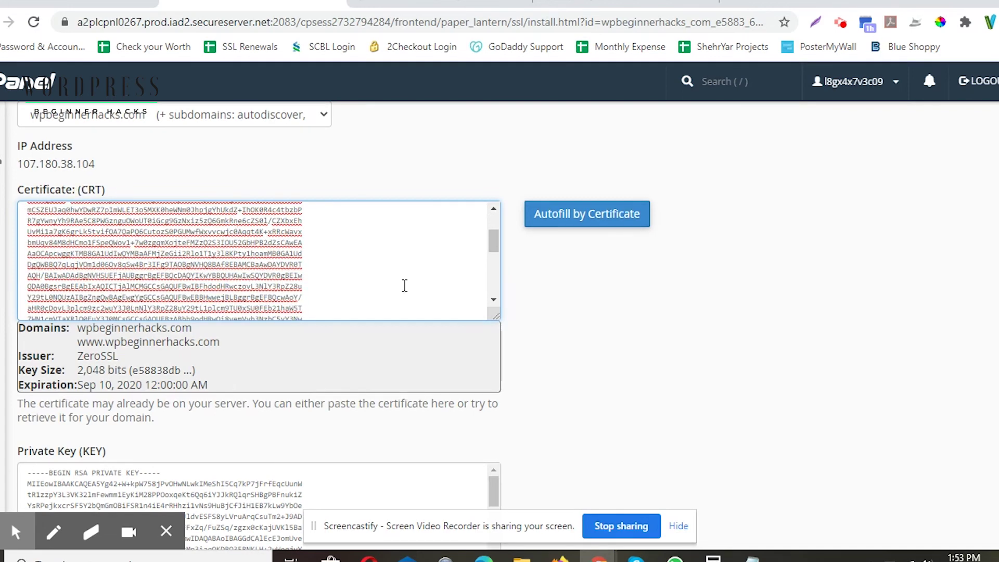
Step: Compare the autofilled certificate with the downloaded certificate file and check its covered domains
left_click(522, 557)
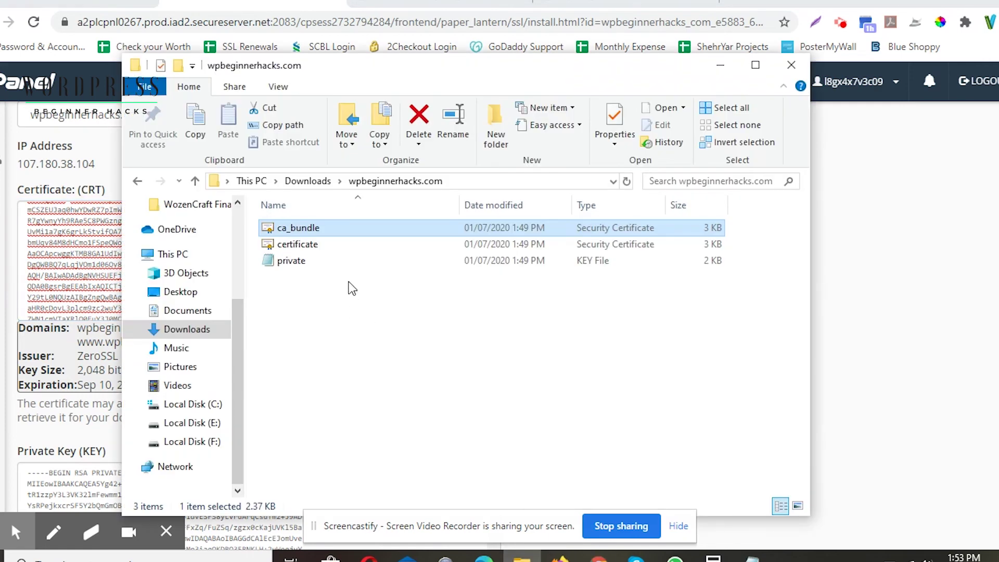
left_click(306, 249)
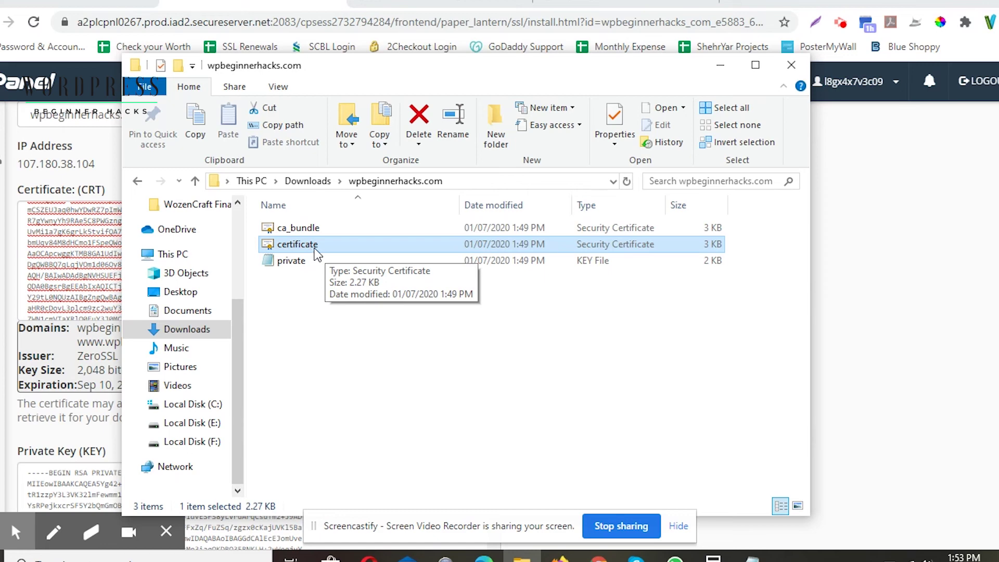
left_click(720, 66)
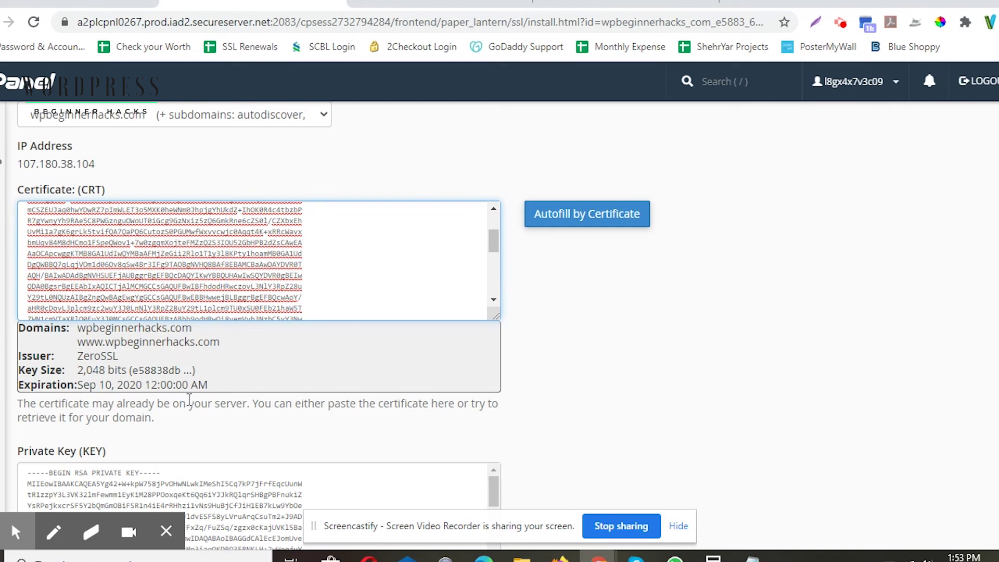
scroll(85, 364, "down", 10)
scroll(66, 462, "up", 10)
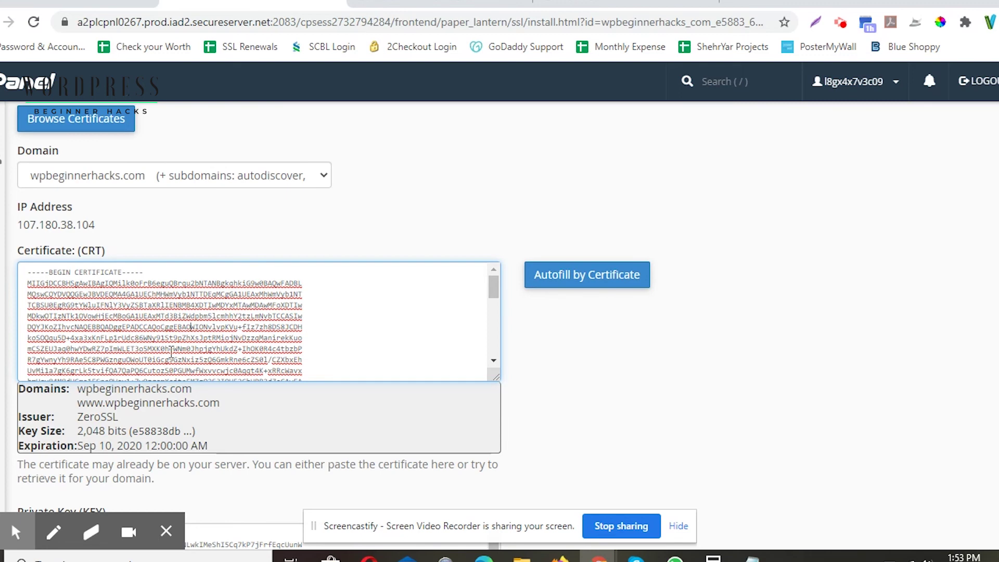
left_click_drag(77, 389, 248, 463)
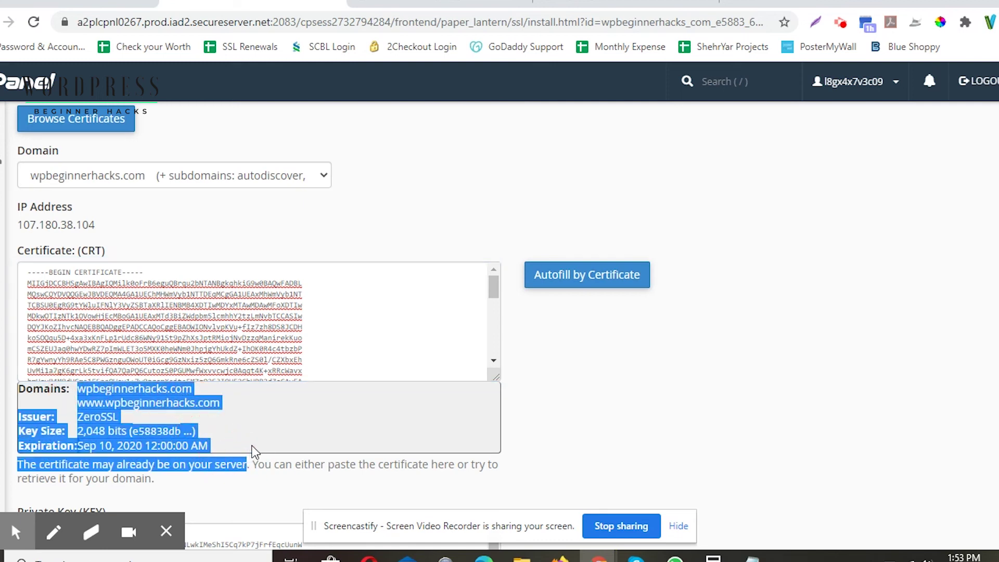
left_click(277, 446)
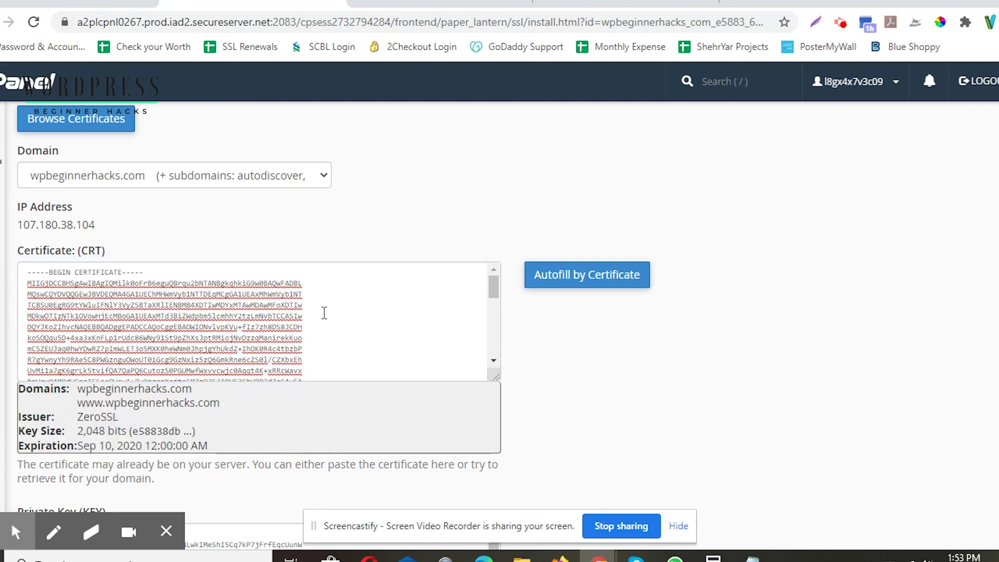
scroll(333, 318, "down", 10)
scroll(667, 312, "down", 5)
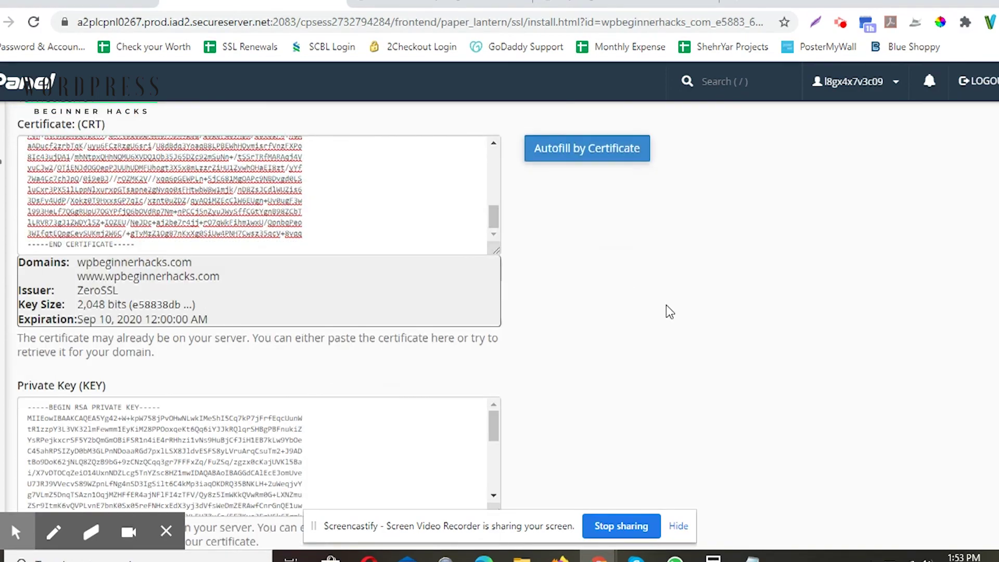
scroll(661, 323, "down", 1)
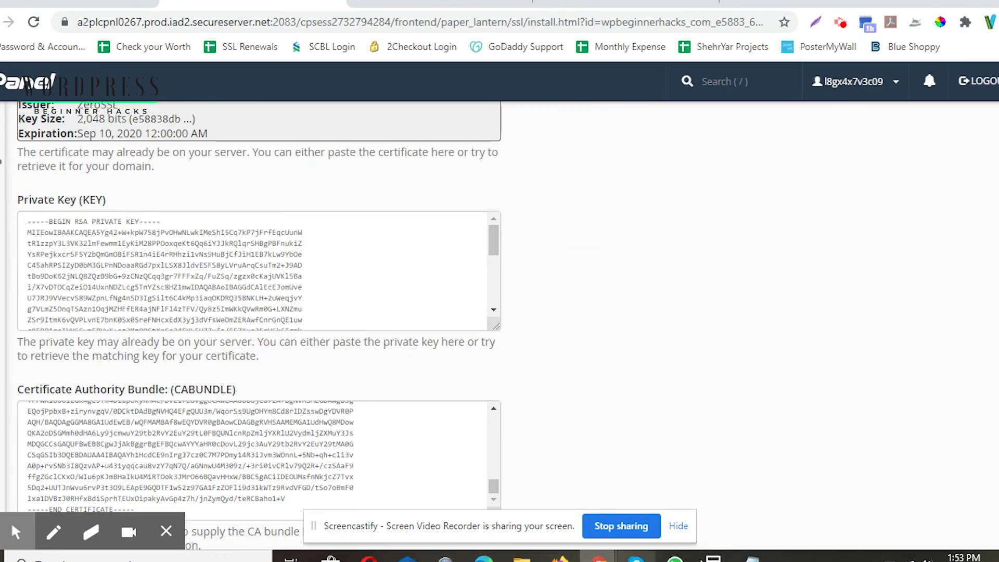
left_click(523, 558)
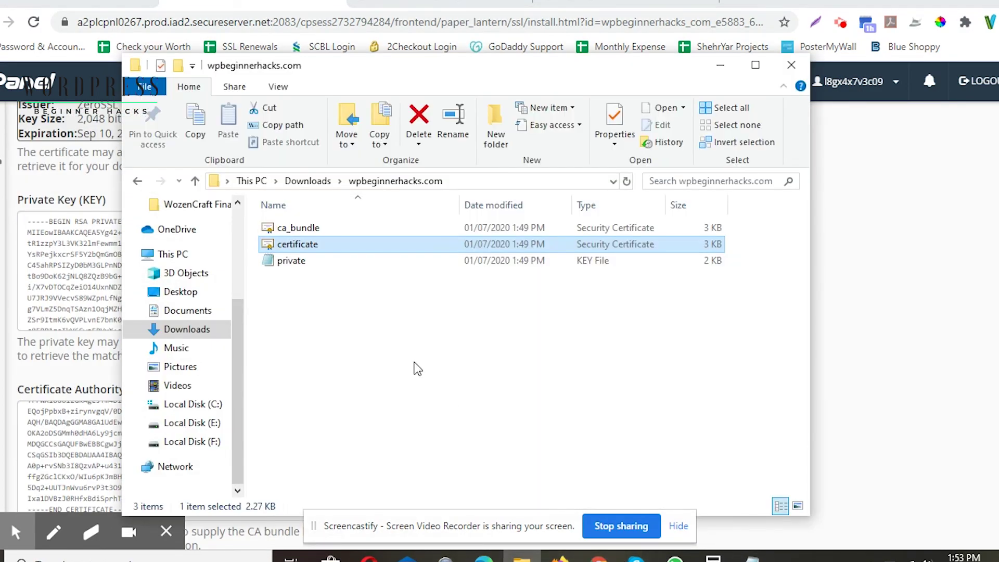
left_click(304, 270)
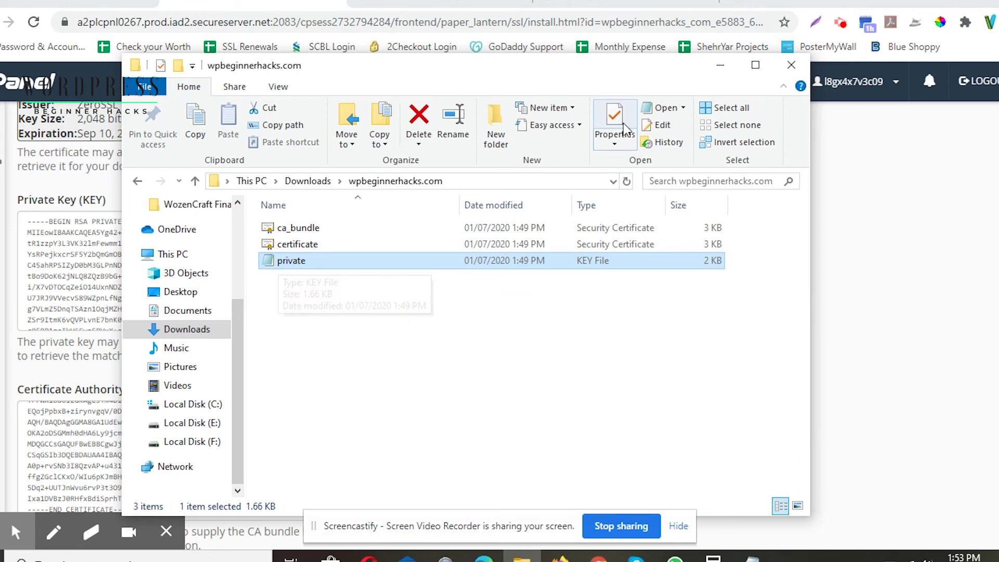
left_click(721, 66)
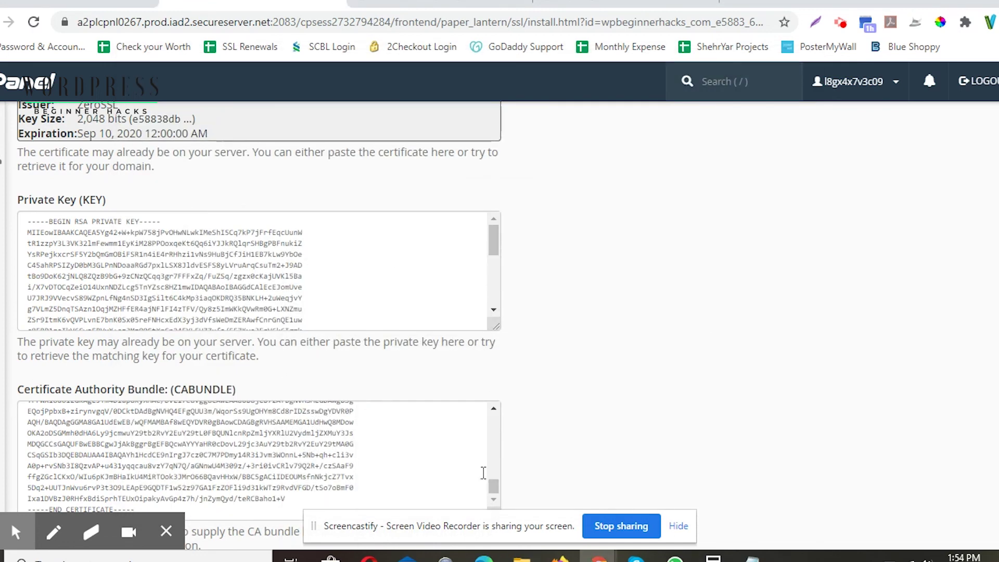
scroll(310, 337, "down", 3)
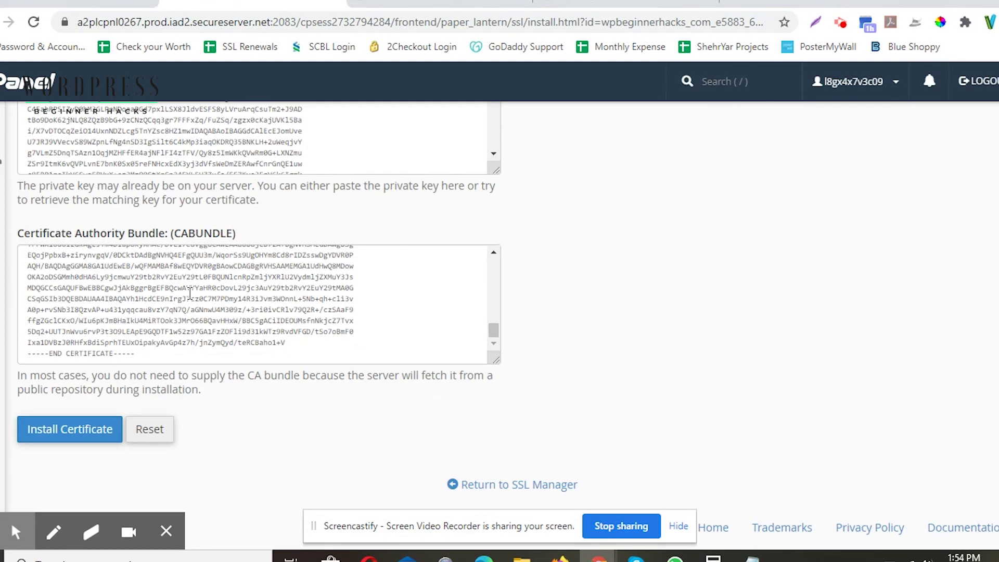
left_click(522, 559)
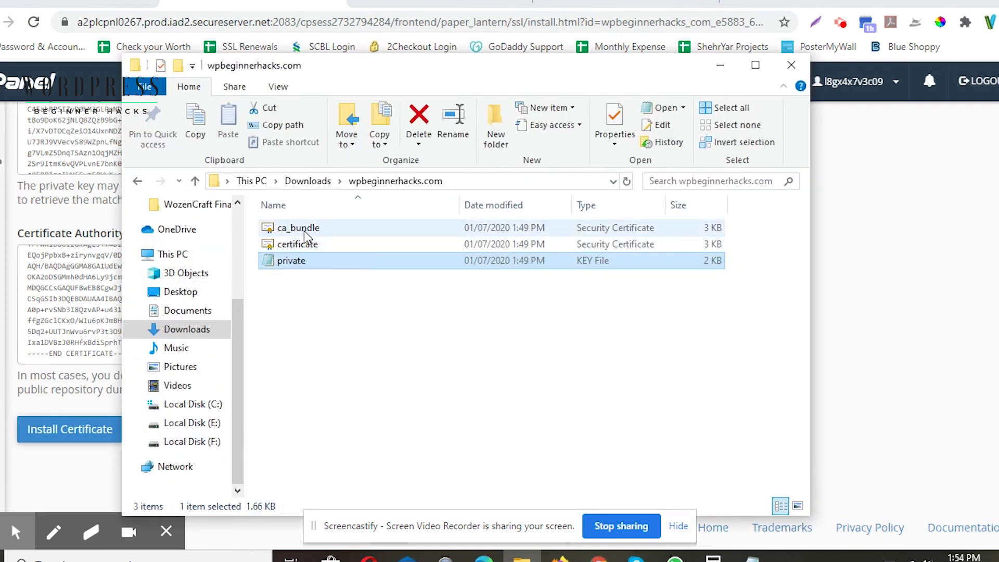
left_click(306, 232)
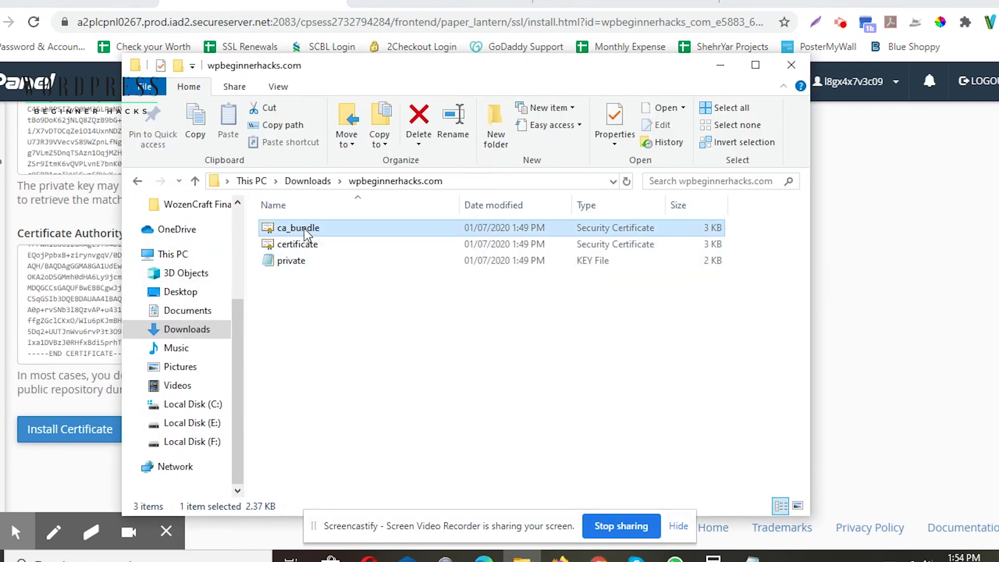
left_click(717, 68)
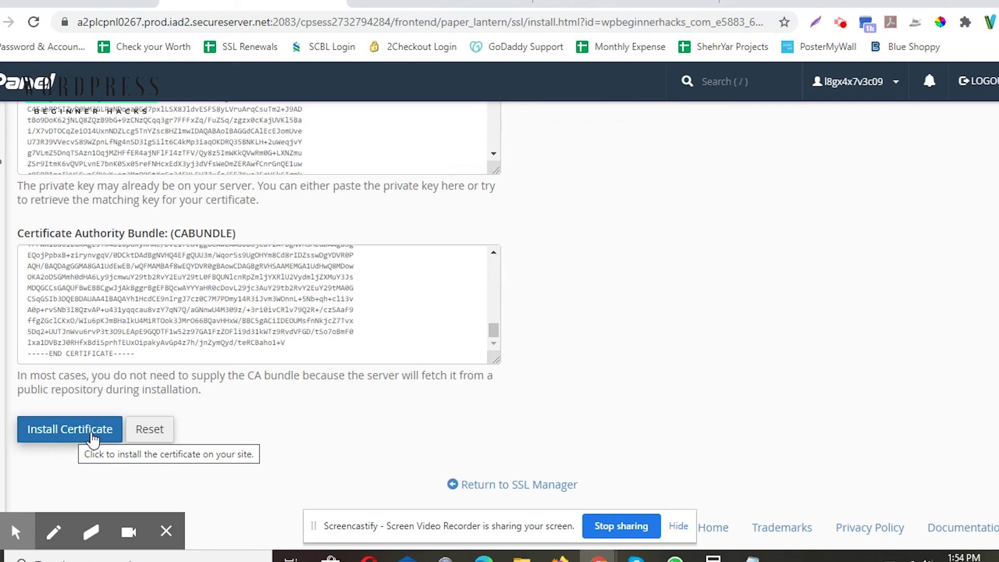
left_click(485, 489)
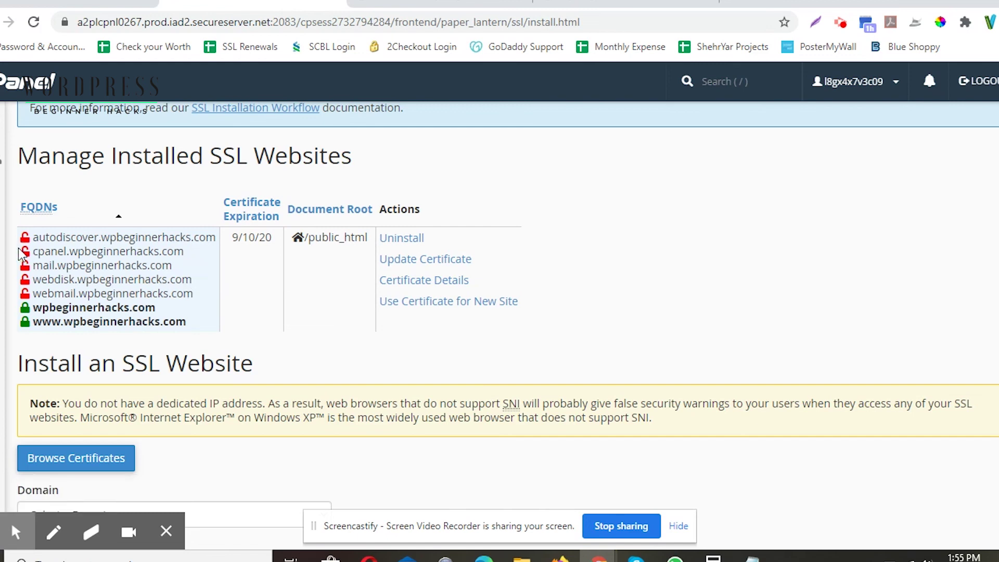
left_click_drag(32, 235, 201, 294)
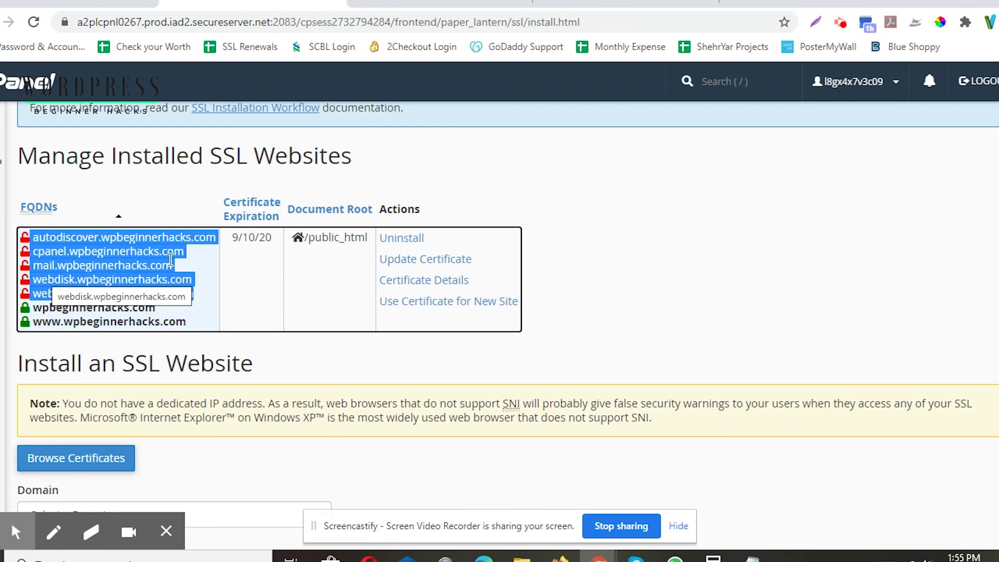
right_click(103, 251)
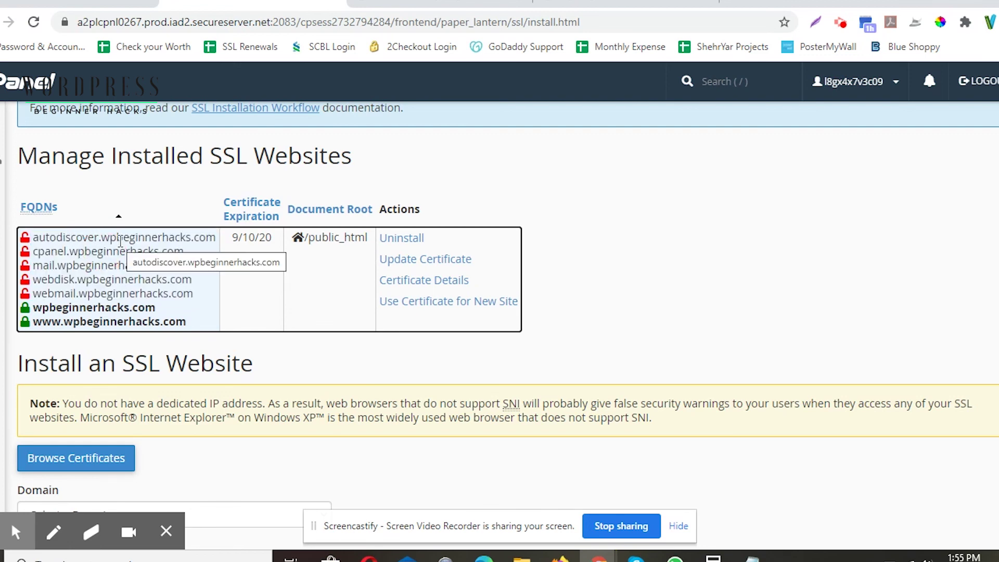
left_click(99, 266)
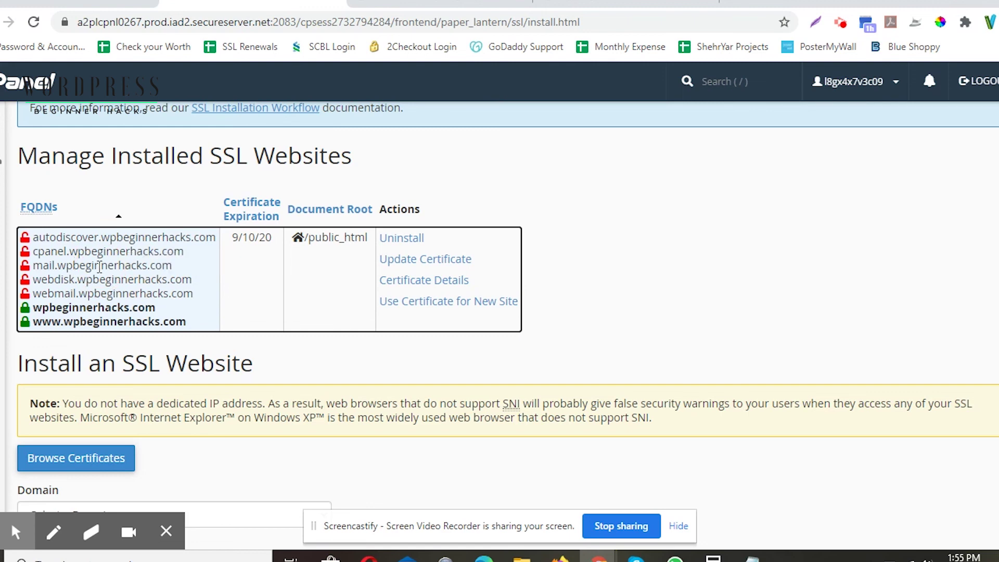
left_click(74, 284)
left_click_drag(33, 308, 201, 328)
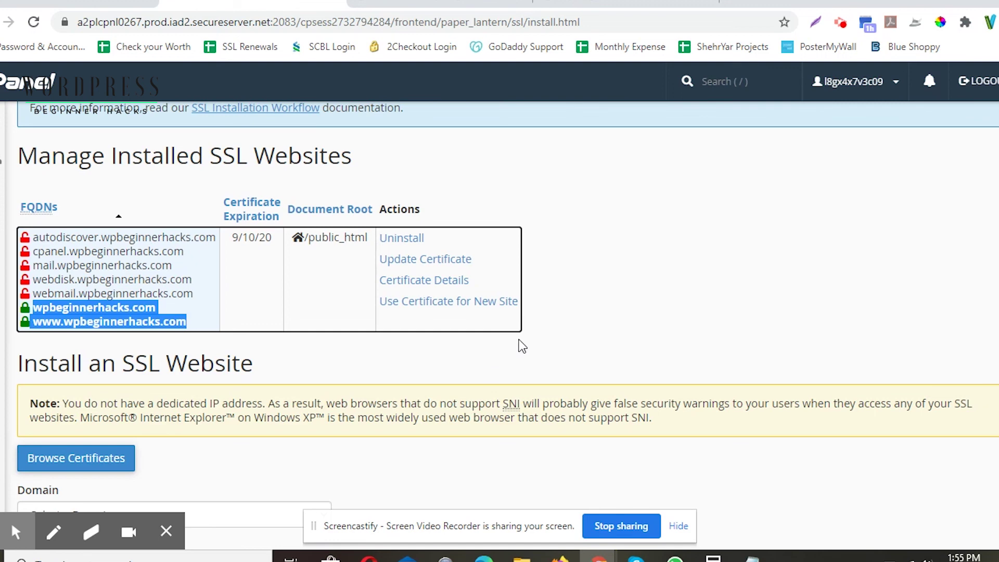
mouse_move(16, 527)
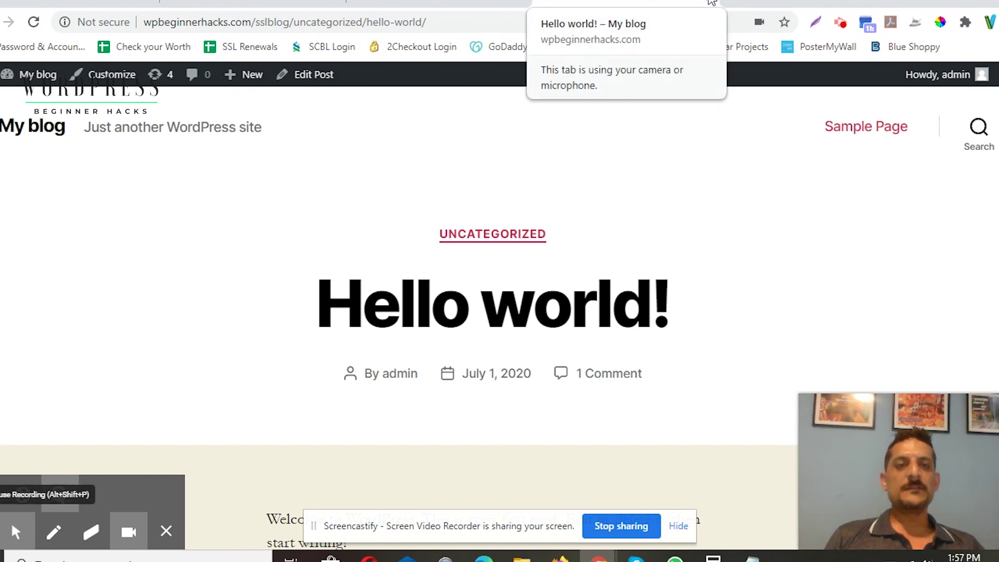
Step: Visit the blog's admin dashboard, then load wpbeginnerhacks.com in a new tab
key("ctrl+Tab")
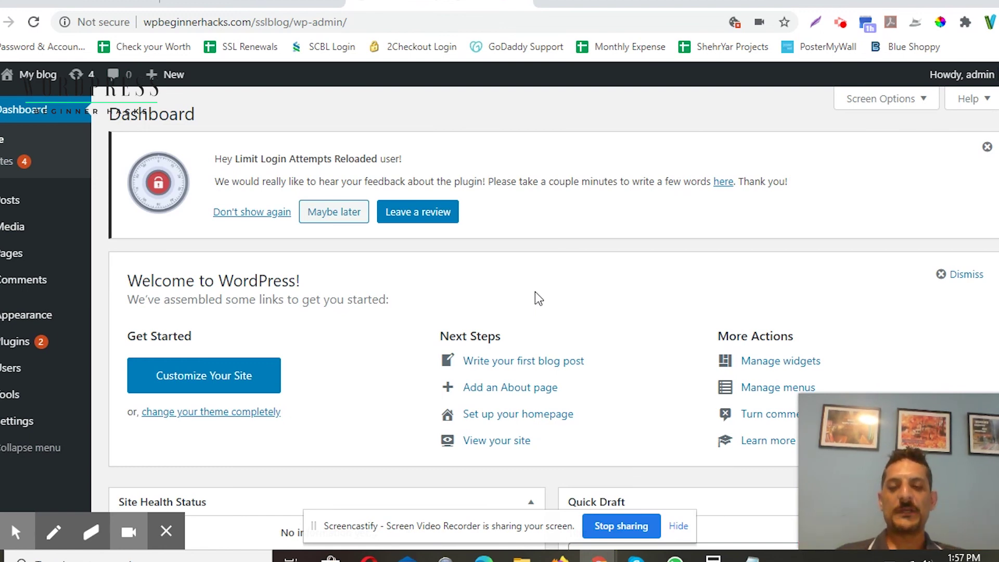
key("ctrl+t")
type("wp")
key("Return")
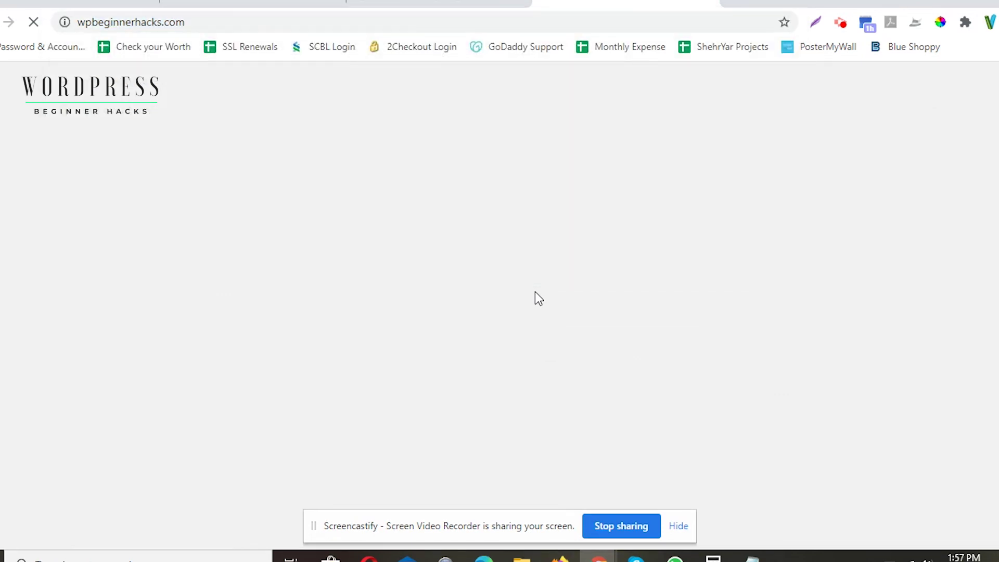
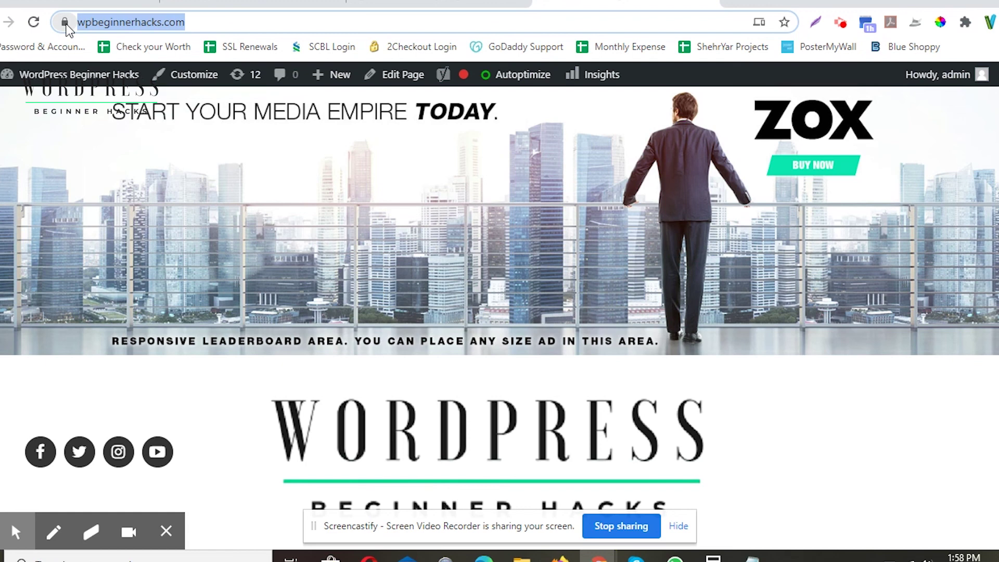
Step: Embed the Screencastify webcam overlay over the WordPress Beginner Hacks homepage recording
left_click(132, 534)
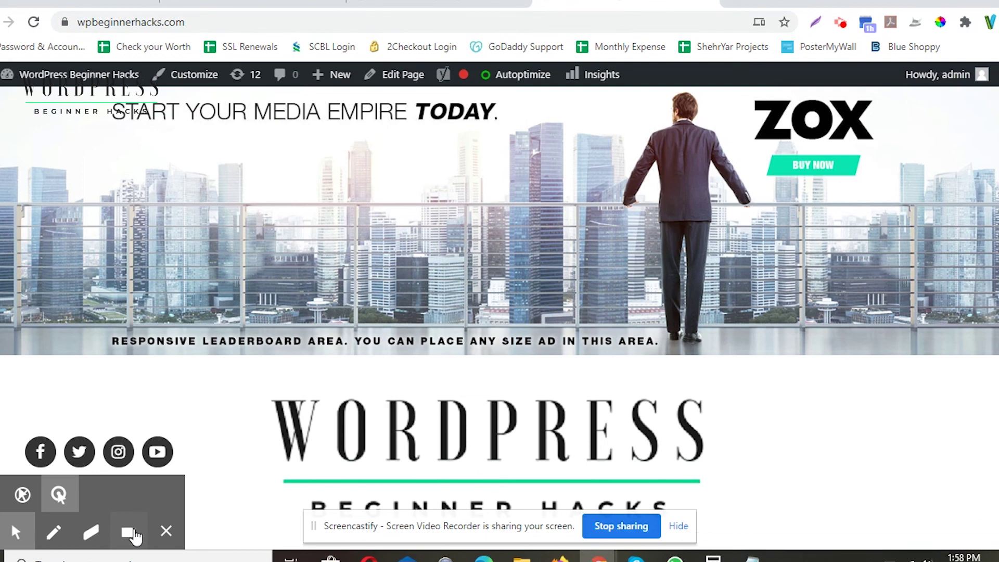
left_click(132, 533)
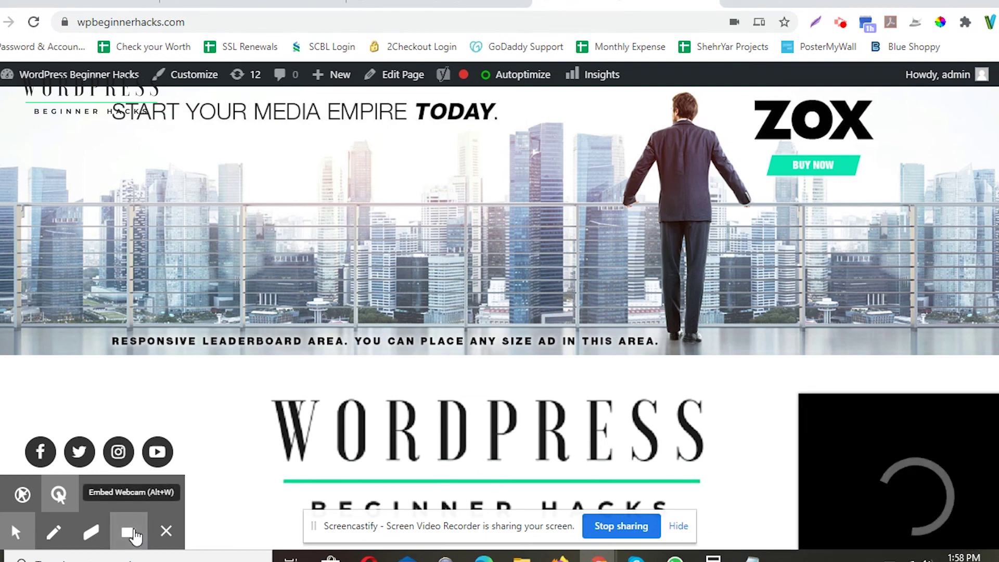